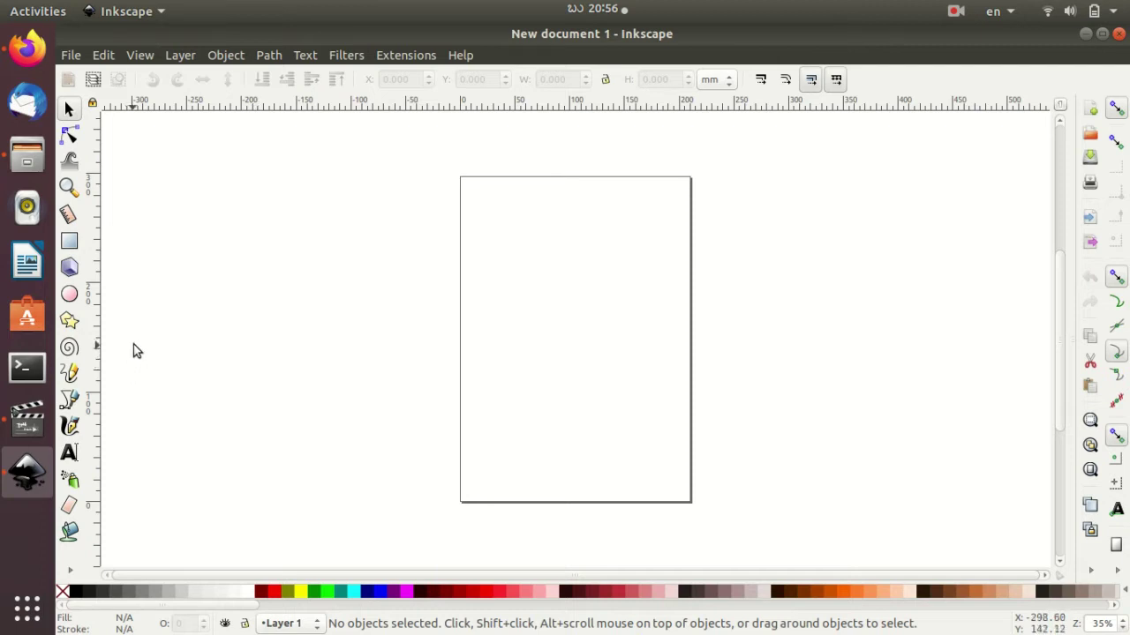
Open Document Properties and move the dialog to the right of the page
left_click(68, 54)
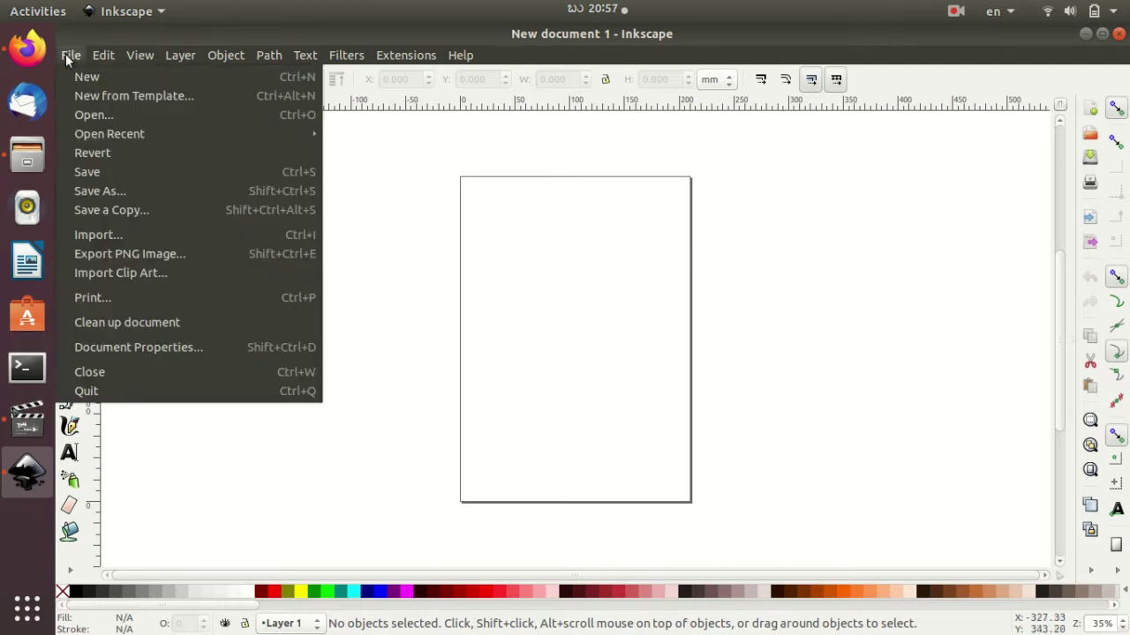
left_click(213, 349)
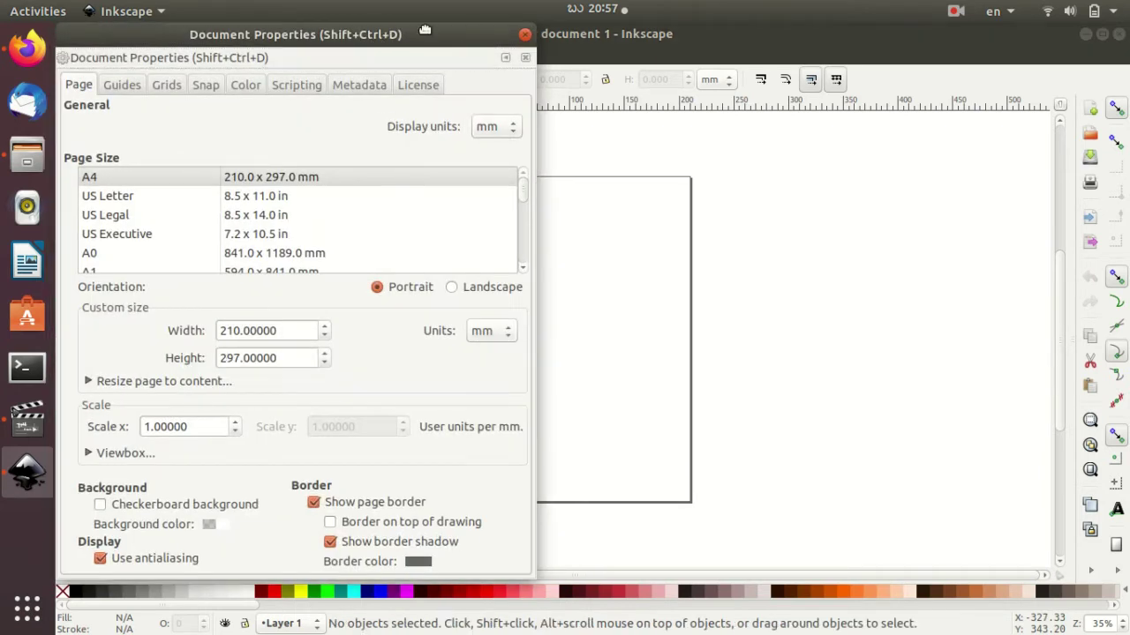
left_click_drag(425, 30, 973, 6)
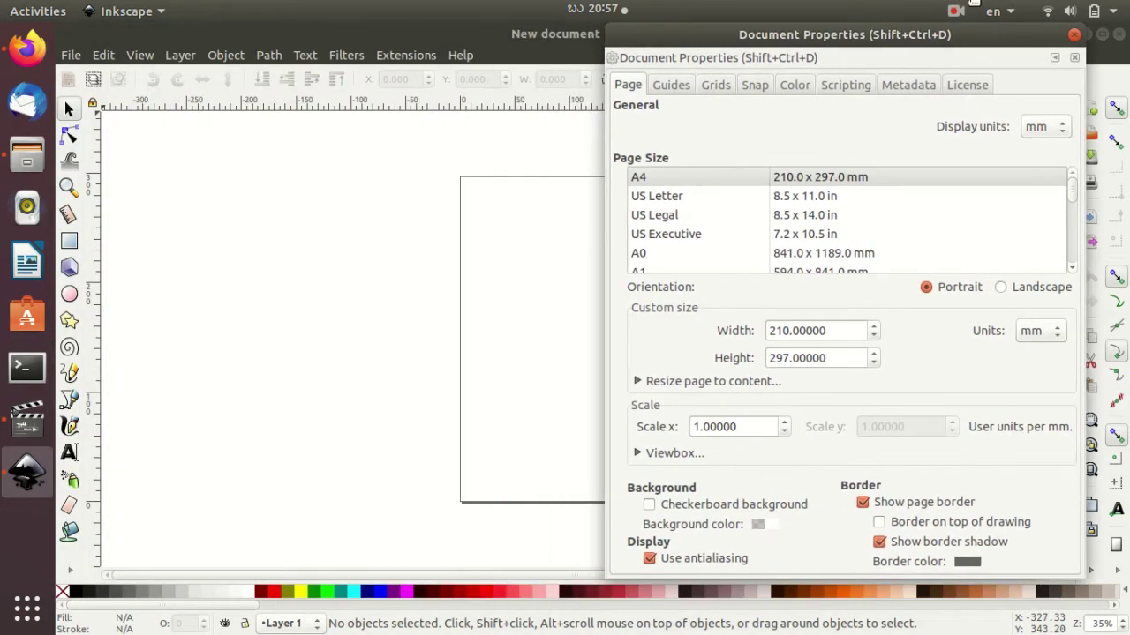
Browse the Guides, Grids, Colour, Snap, Scripting, Metadata and License tabs, then return to Page
left_click(695, 89)
left_click(717, 87)
left_click(795, 84)
left_click(757, 88)
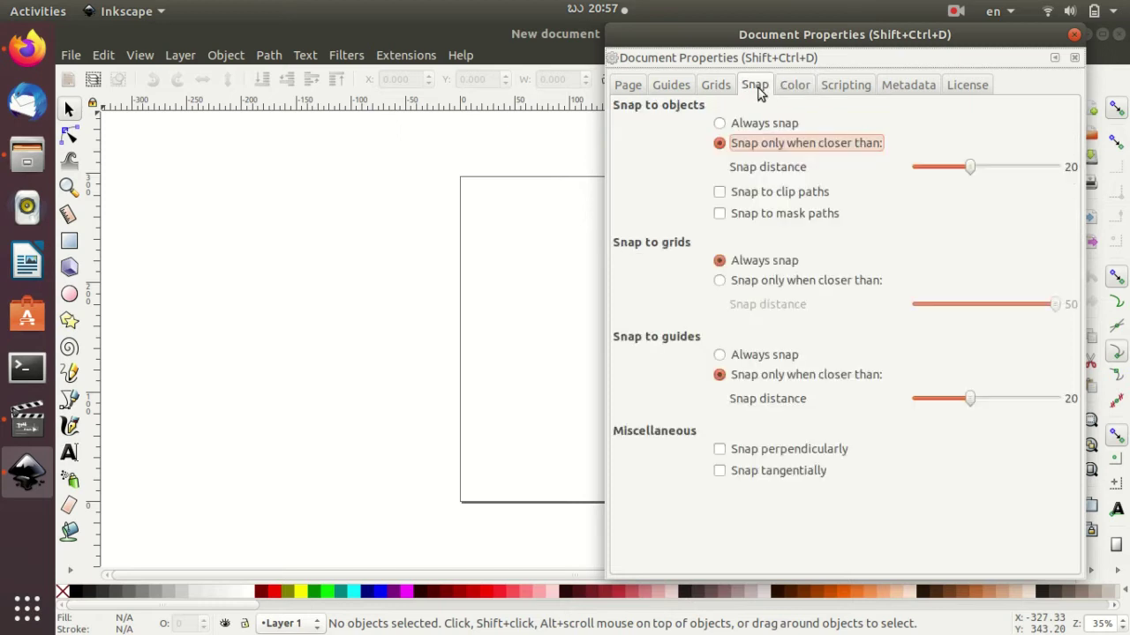
left_click(835, 87)
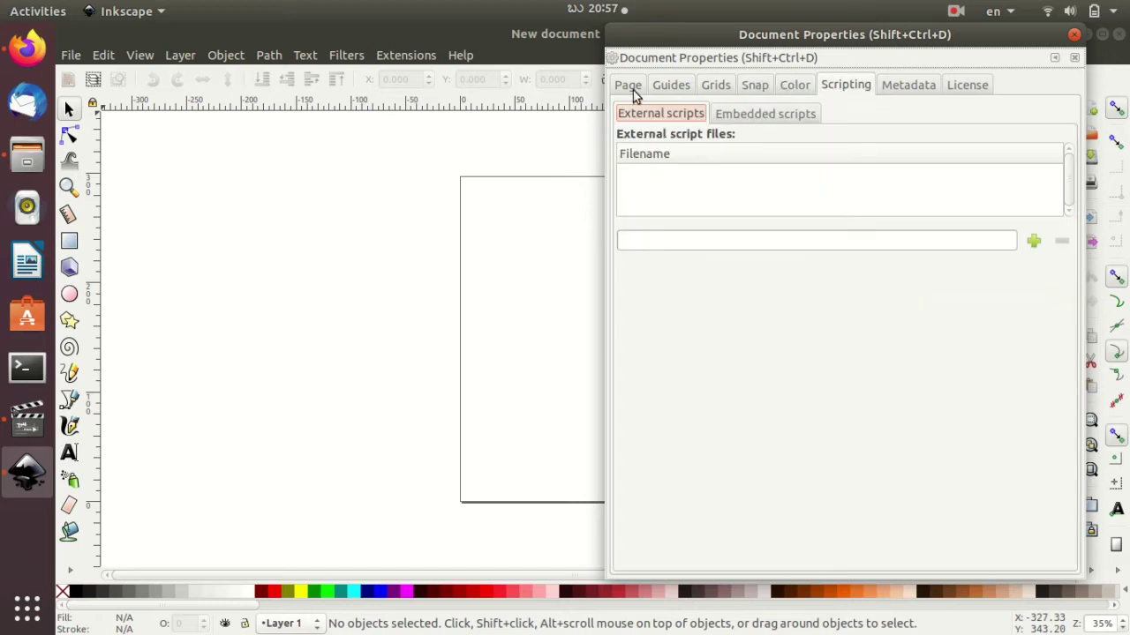
left_click(909, 86)
left_click(963, 88)
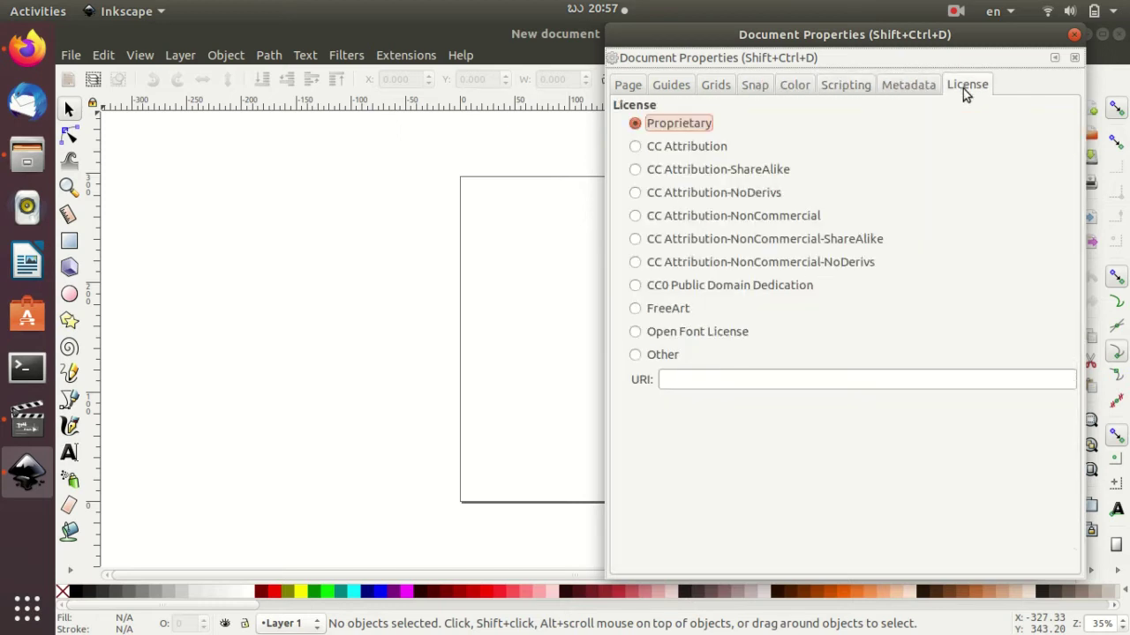
left_click(637, 89)
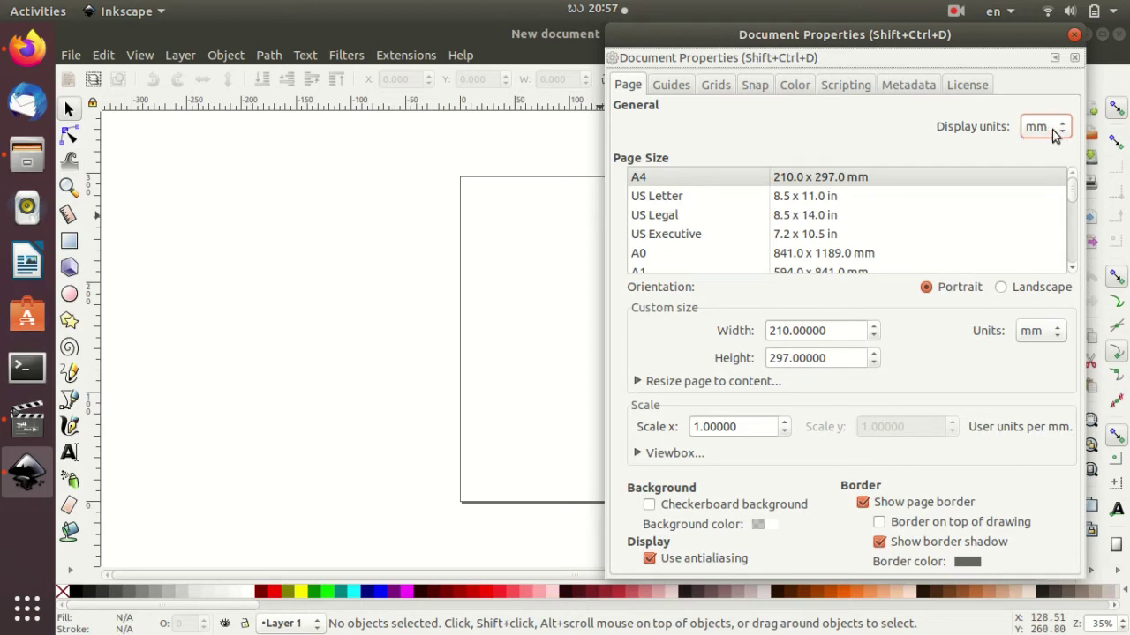
Set both the display units and the page size units to px
left_click(1055, 133)
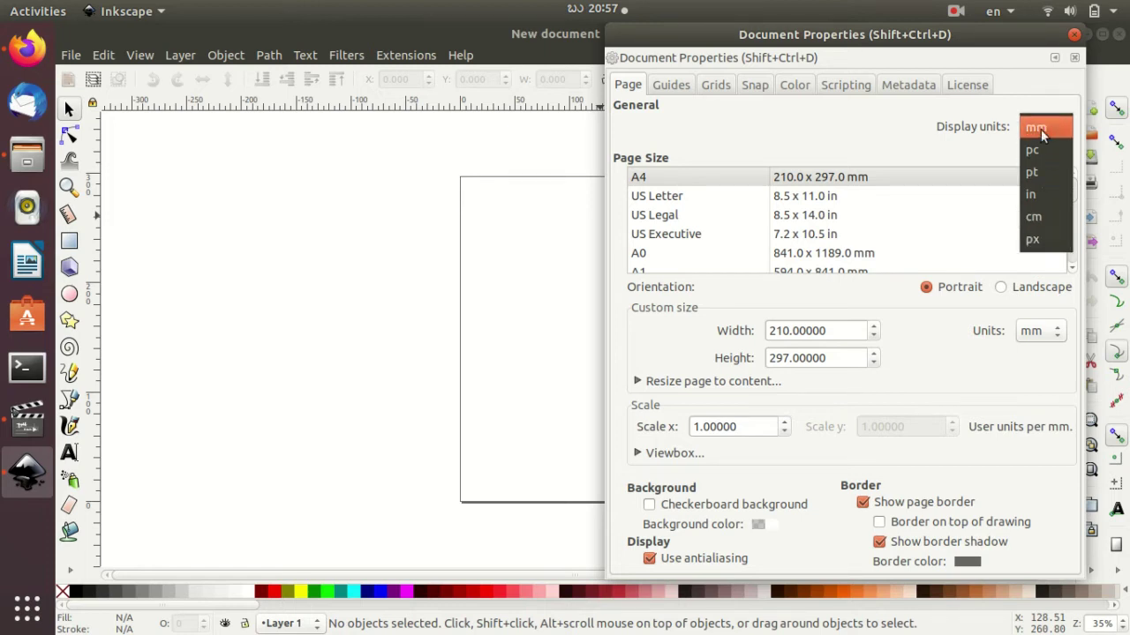
left_click(1040, 234)
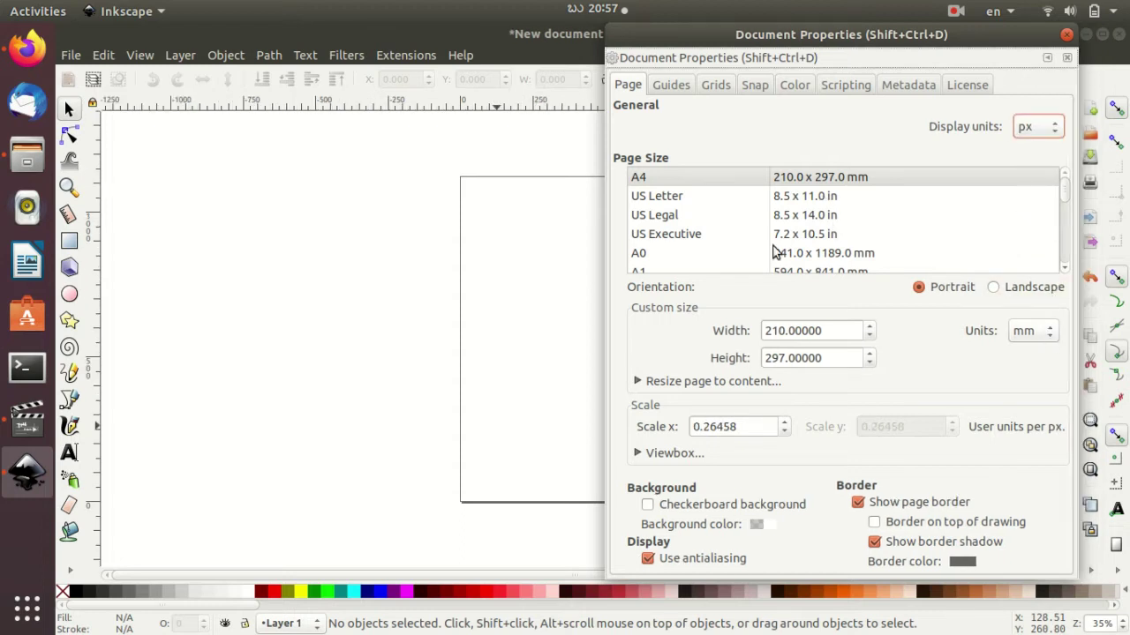
scroll(774, 252, "down", 2)
scroll(774, 252, "down", 3)
scroll(774, 250, "down", 2)
scroll(774, 251, "up", 2)
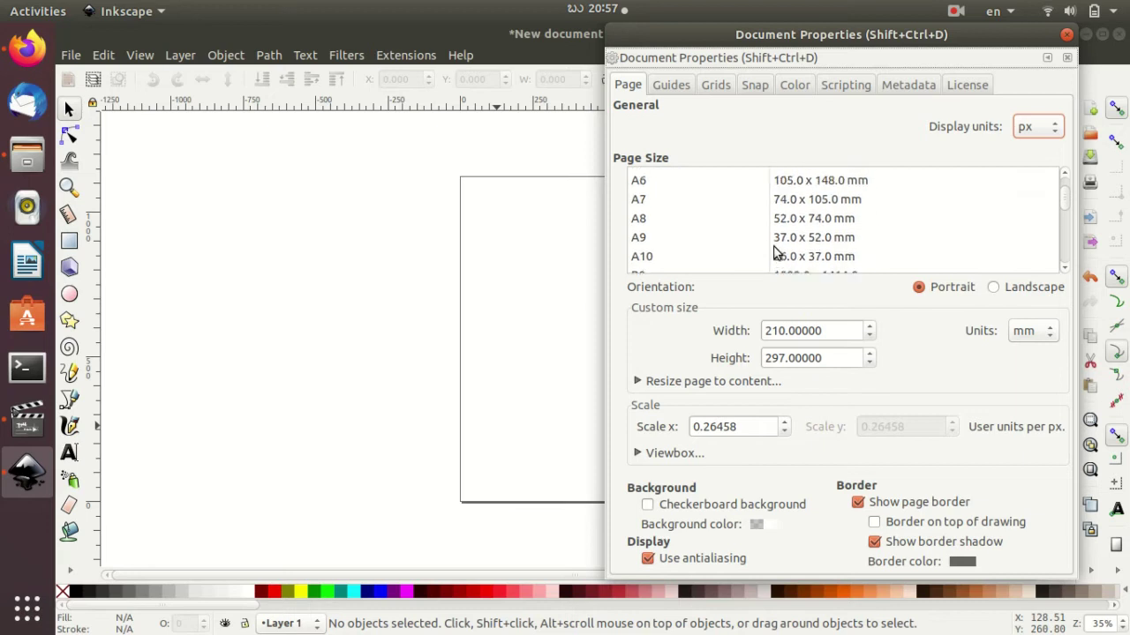
scroll(774, 251, "up", 4)
scroll(774, 247, "up", 1)
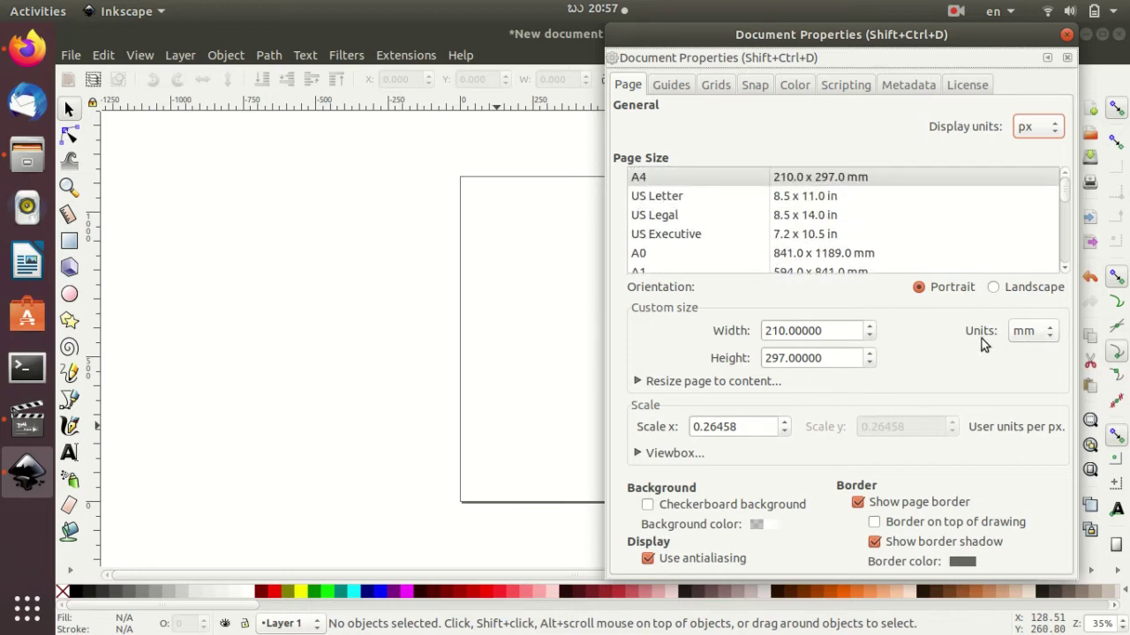
left_click(1043, 339)
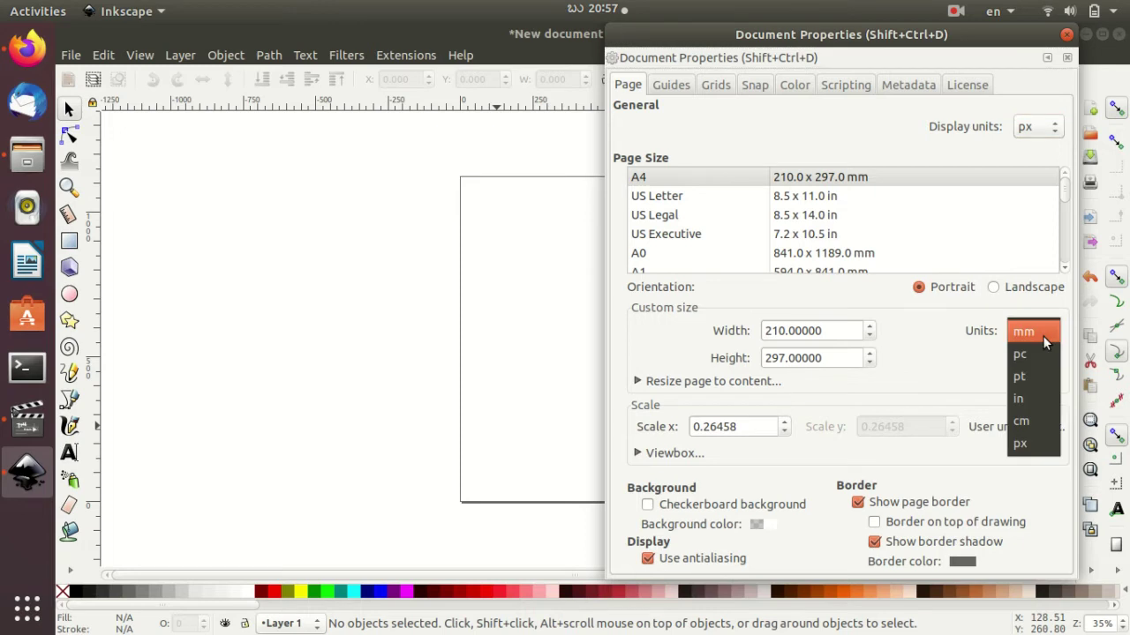
left_click(1036, 444)
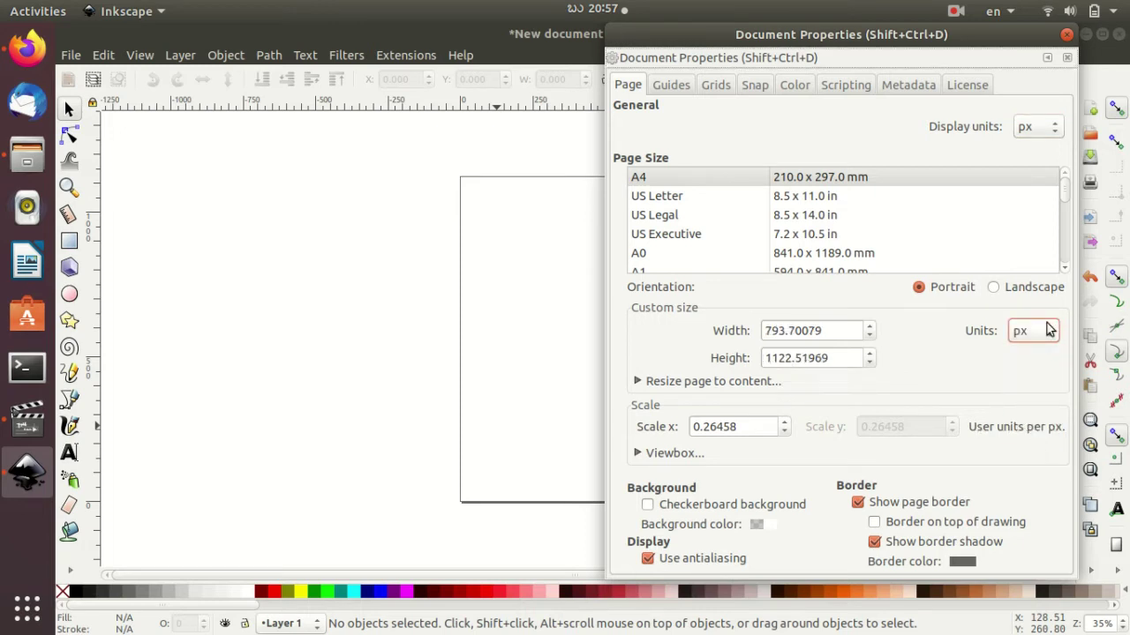
left_click(1011, 291)
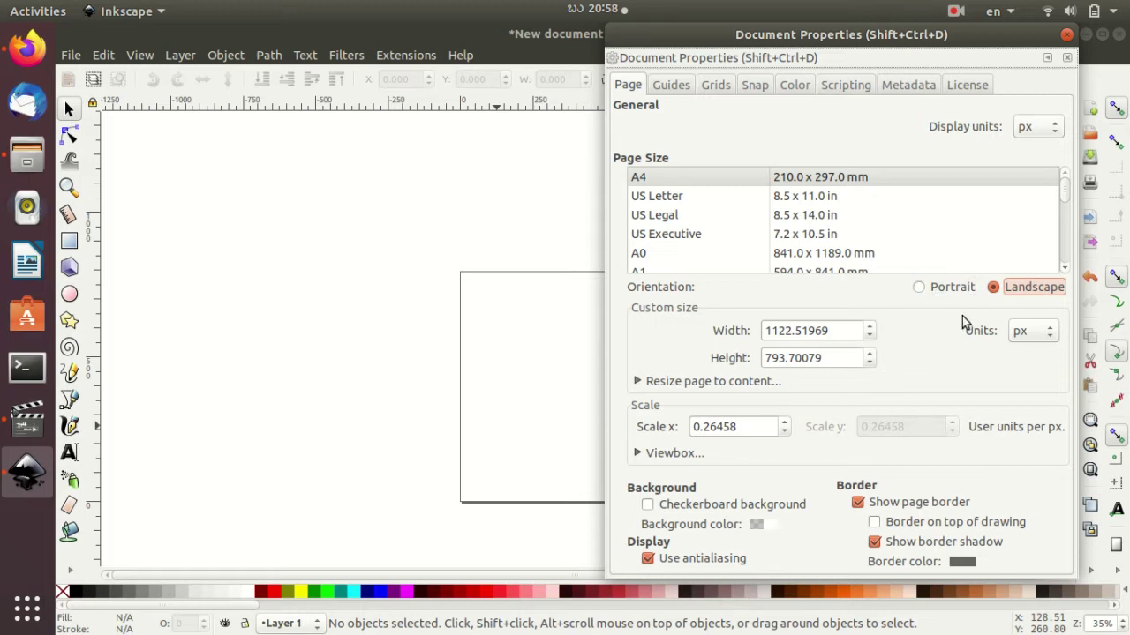
left_click(929, 291)
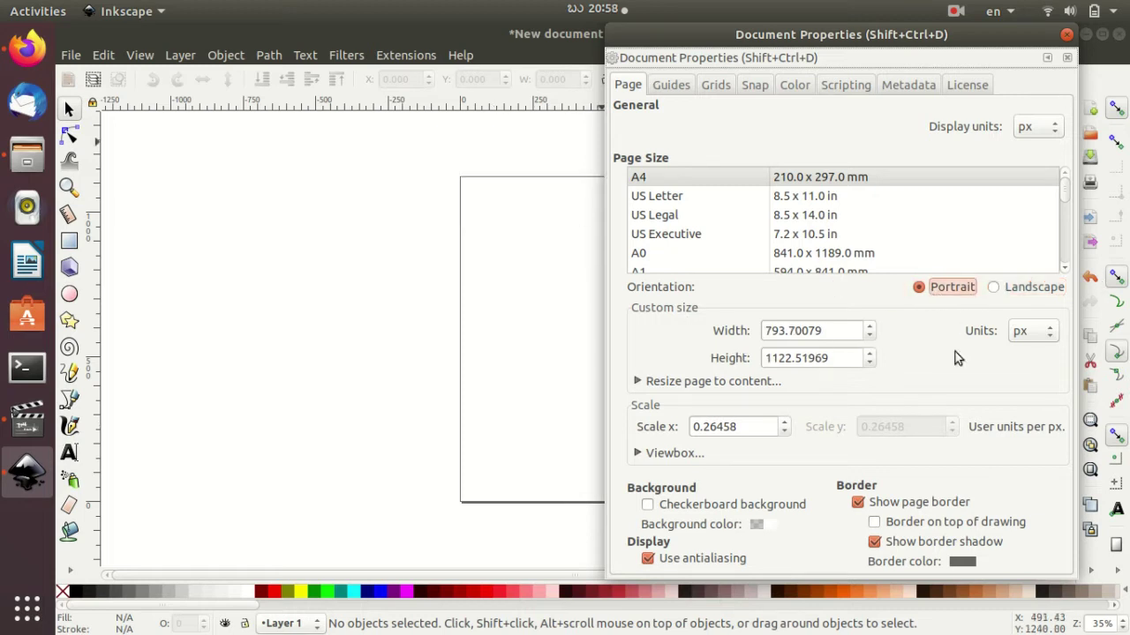
Make the page 1920 px wide and 1080 px high, then close Document Properties
left_click_drag(840, 338, 766, 328)
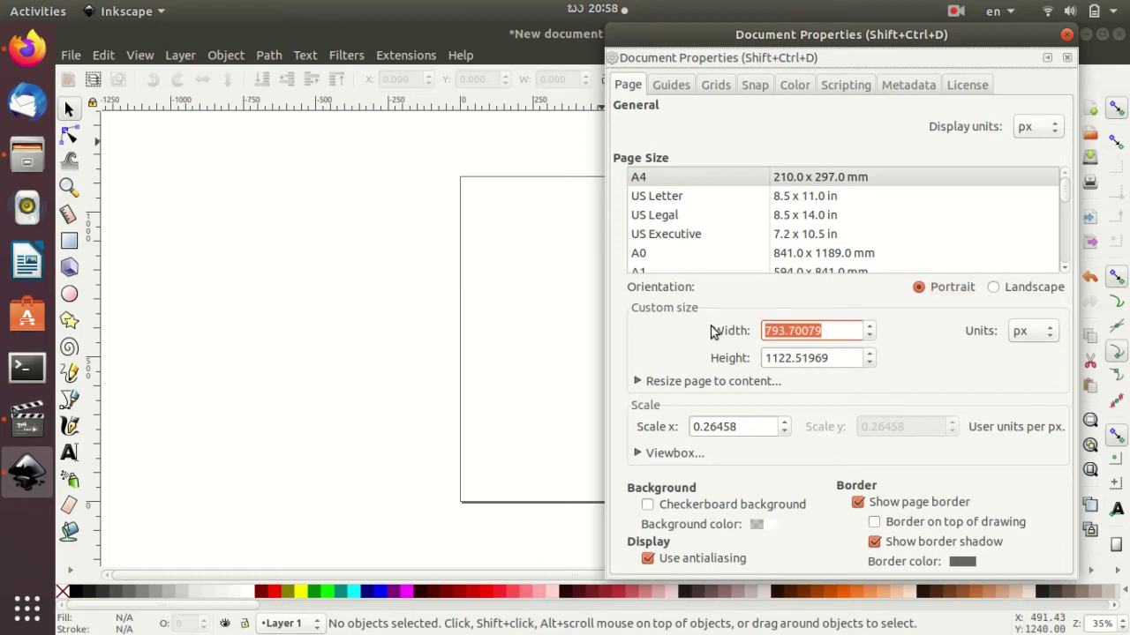
type("1920")
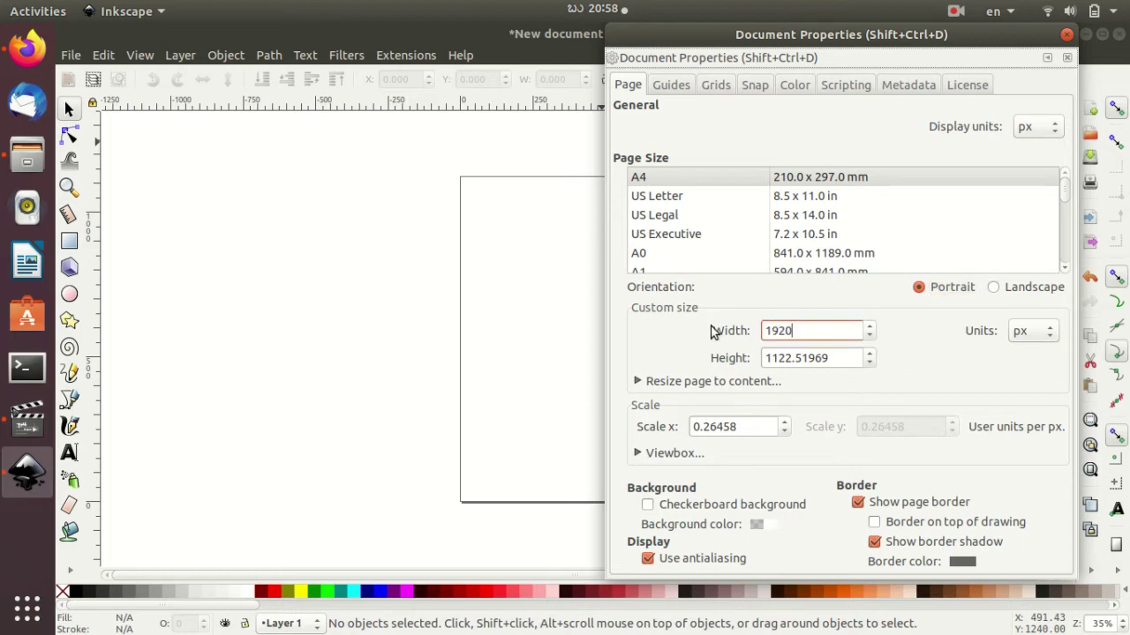
key("Tab")
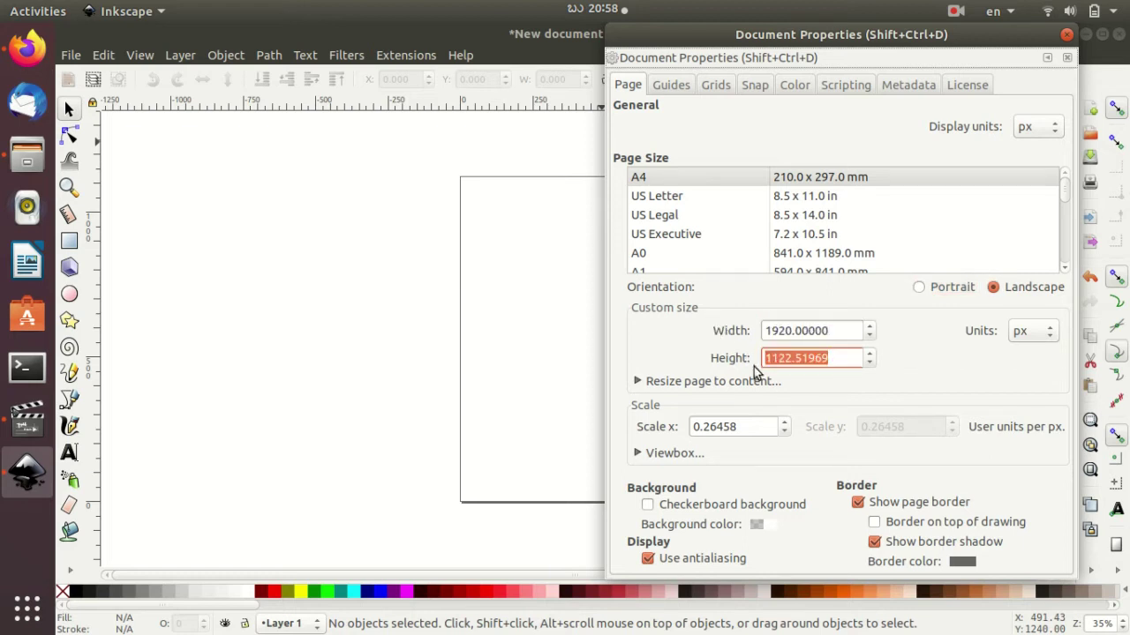
type("1")
type("080")
key("Return")
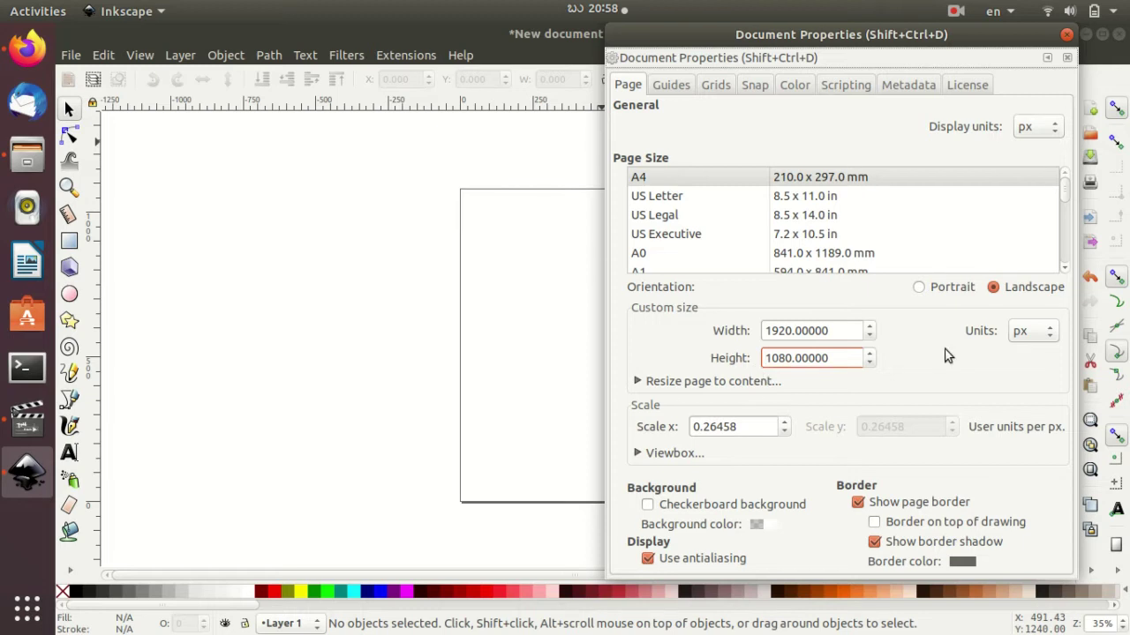
left_click(1067, 36)
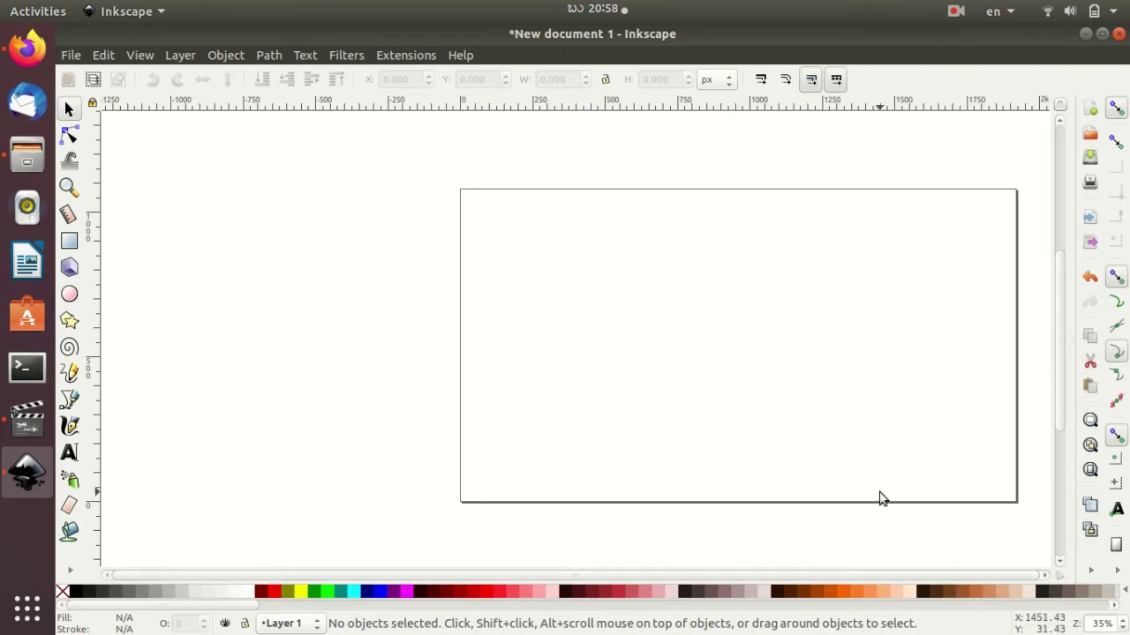
Scroll and drag the horizontal scrollbar to centre the landscape page in view
scroll(877, 485, "up", 2)
scroll(876, 437, "up", 2)
scroll(876, 436, "down", 3)
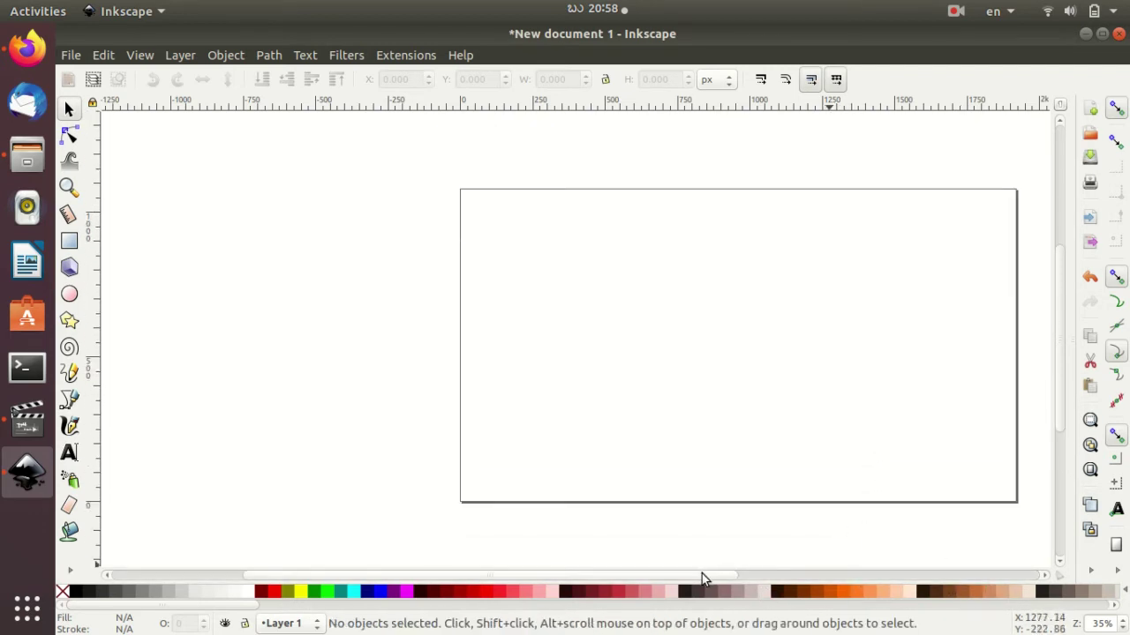
left_click_drag(701, 575, 792, 581)
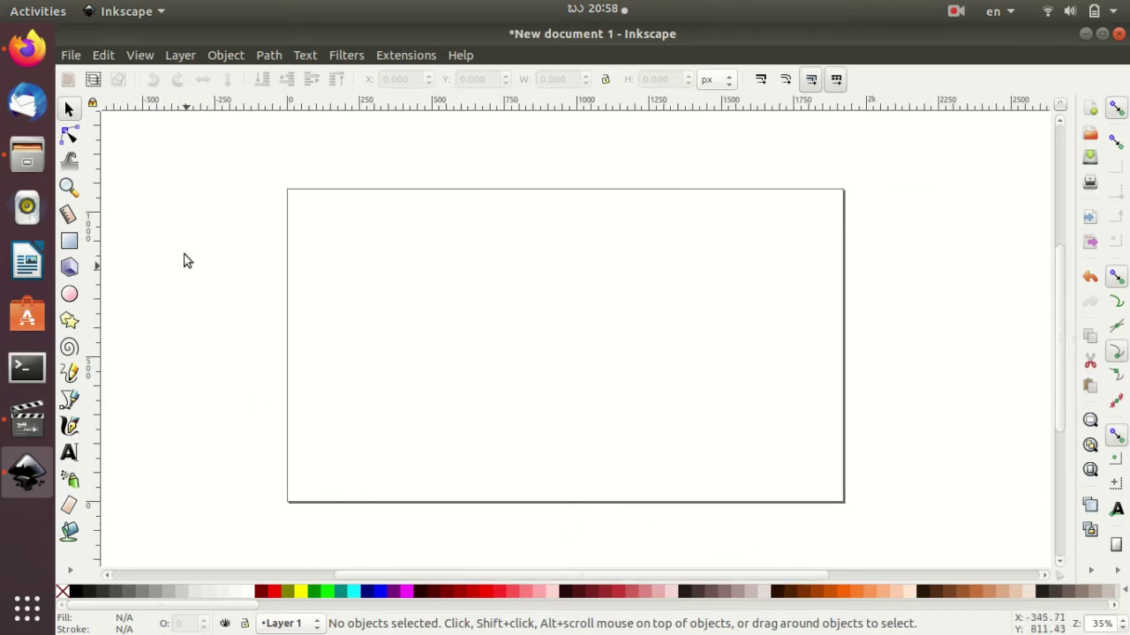
Draw a rectangle covering the whole page, and try the checkerboard background in Document Properties before turning it off
left_click(70, 242)
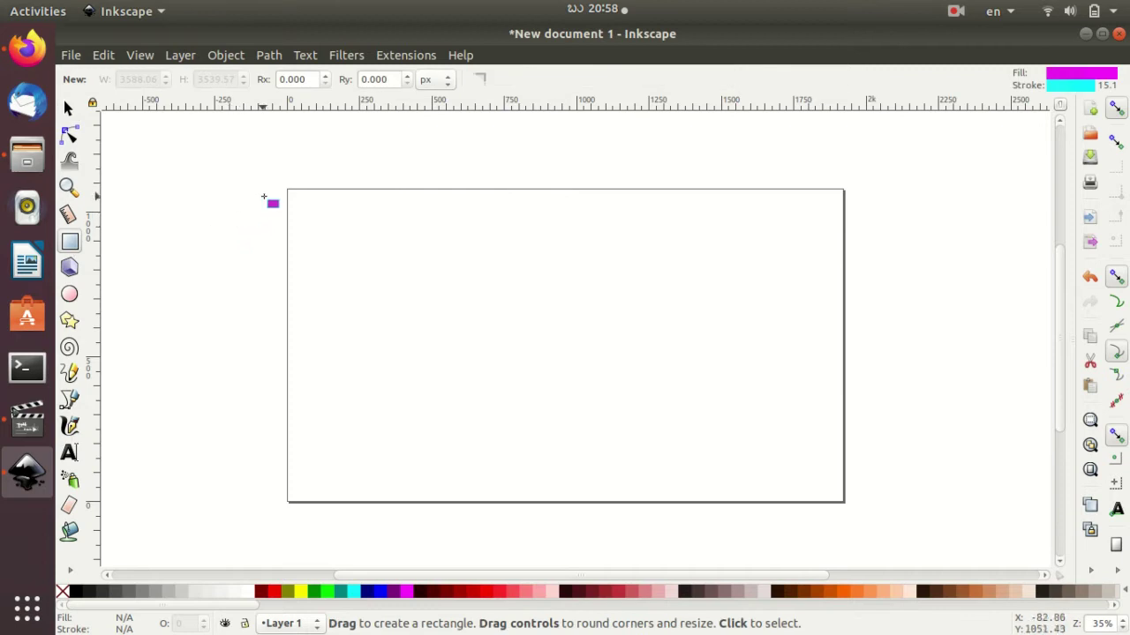
mouse_move(276, 184)
left_mouse_down()
mouse_move(837, 475)
mouse_move(851, 506)
left_mouse_up()
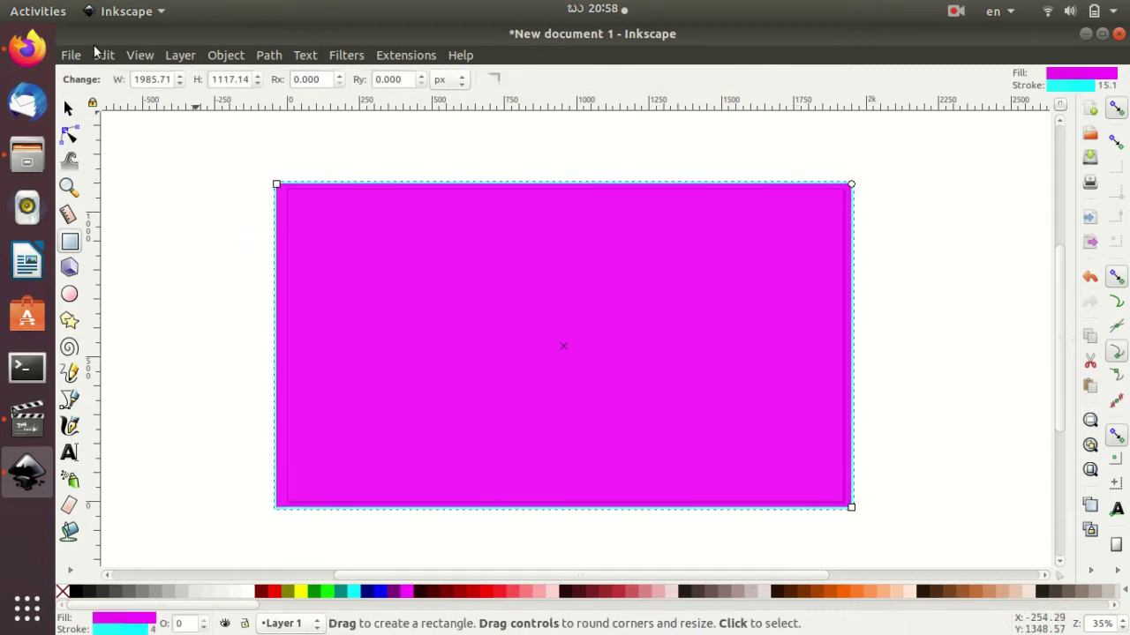
left_click(70, 55)
left_click(190, 347)
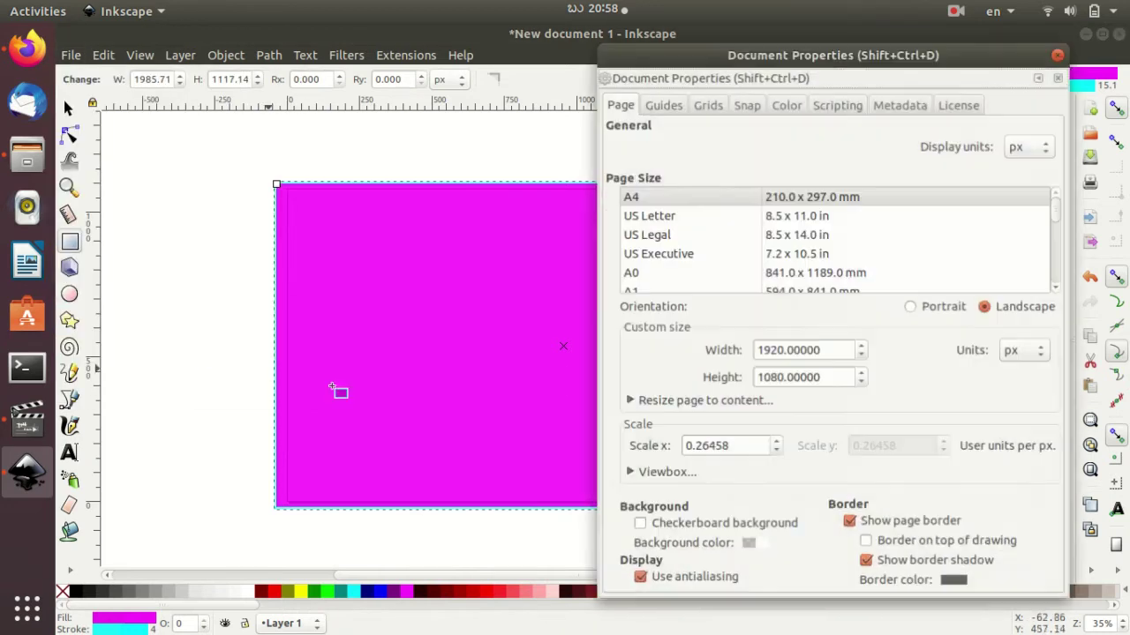
left_click(608, 561)
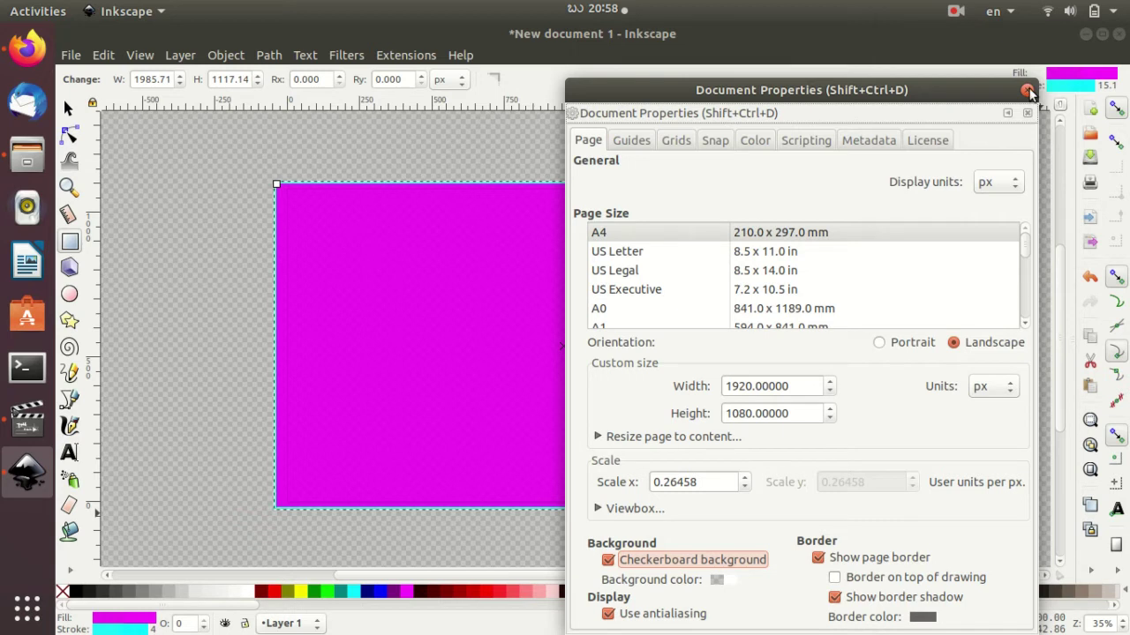
left_click(609, 561)
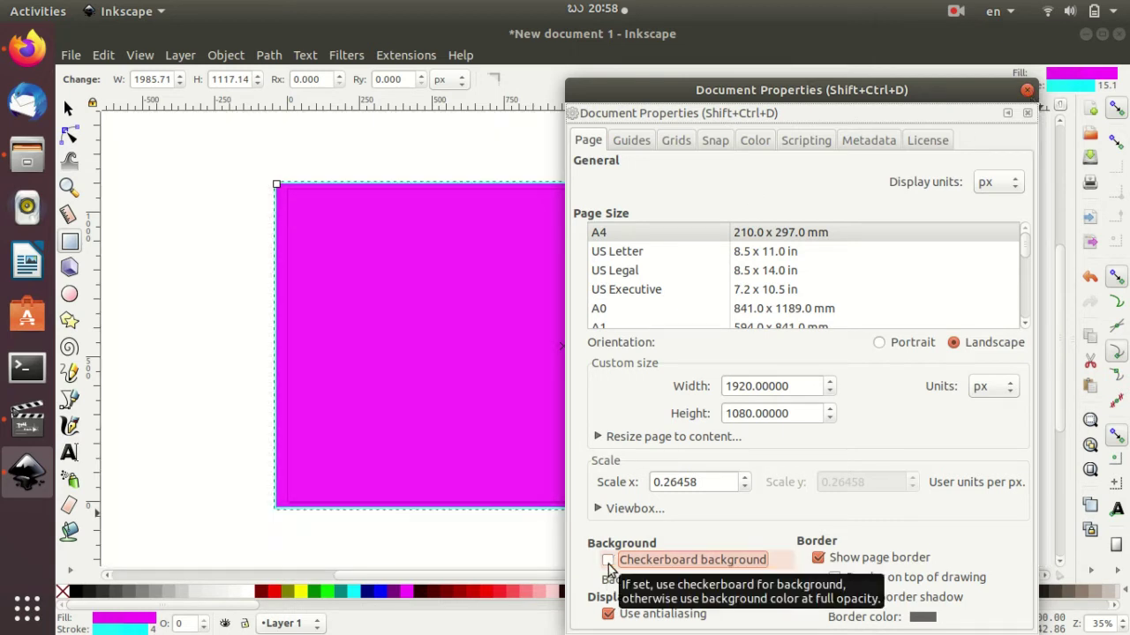
left_click(1027, 90)
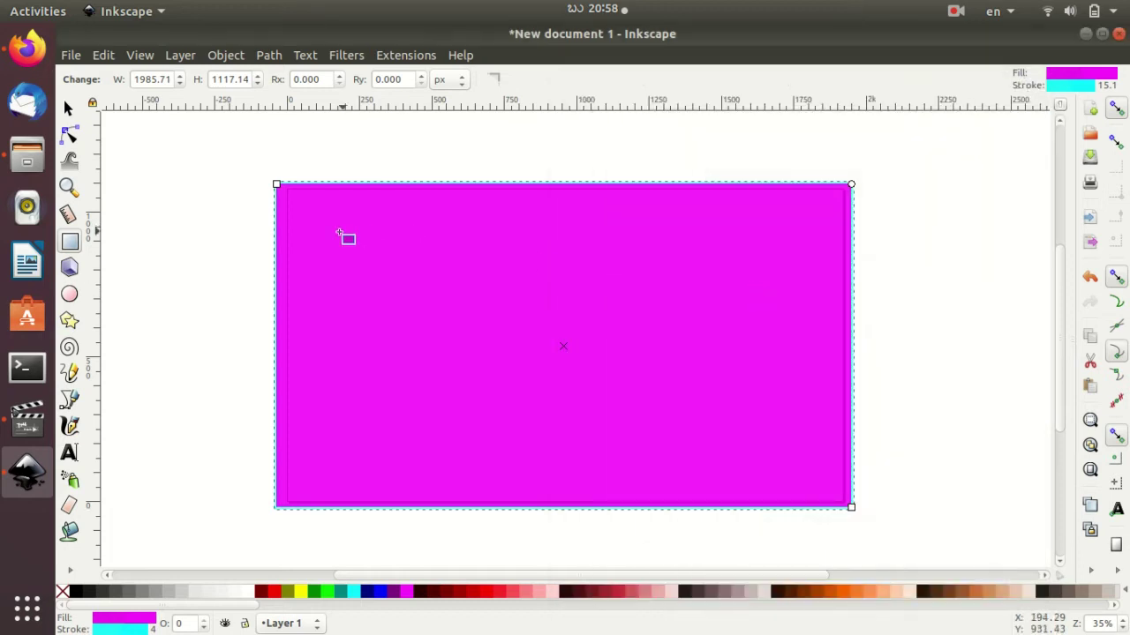
Iconify the Document Properties dock and fill the page-sized rectangle with 2.5% gray
left_click(70, 56)
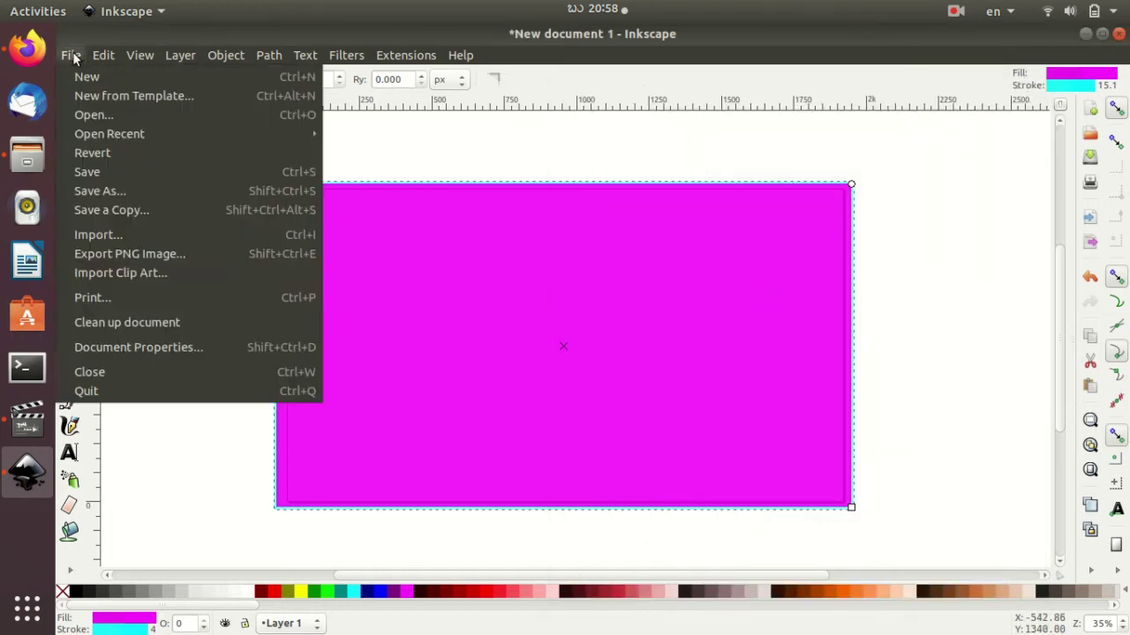
left_click(227, 343)
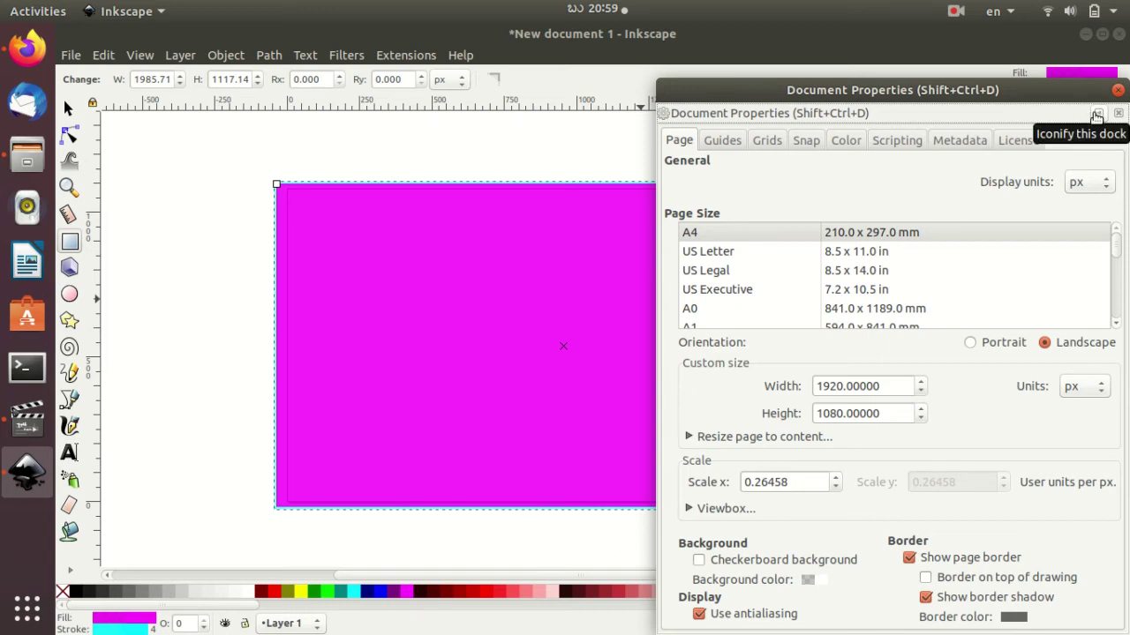
left_click(1096, 117)
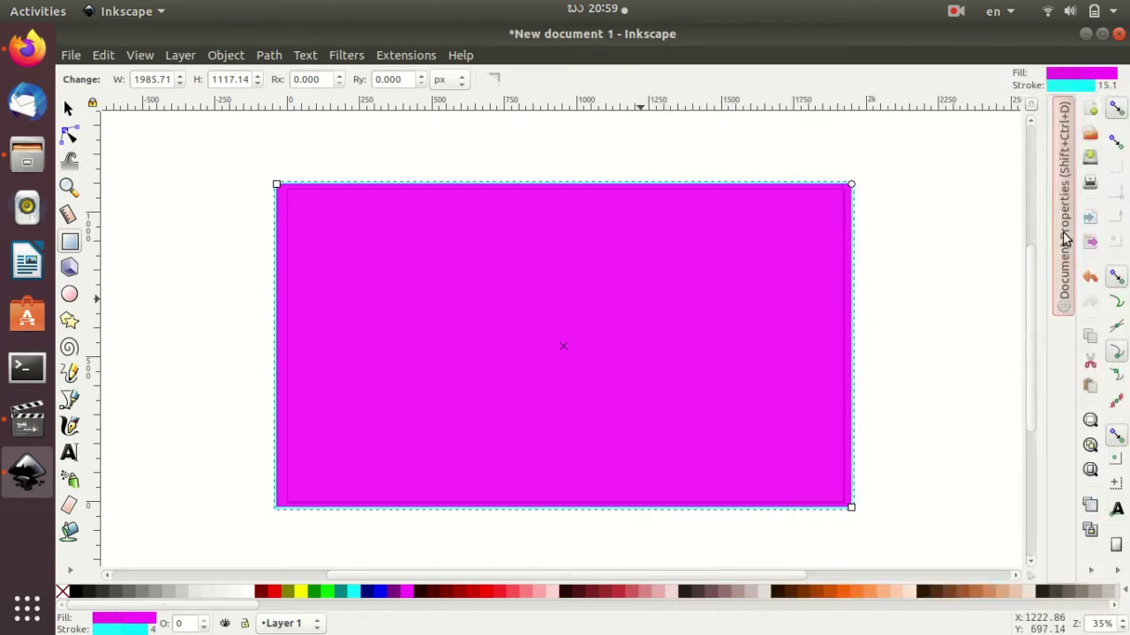
left_click(1065, 236)
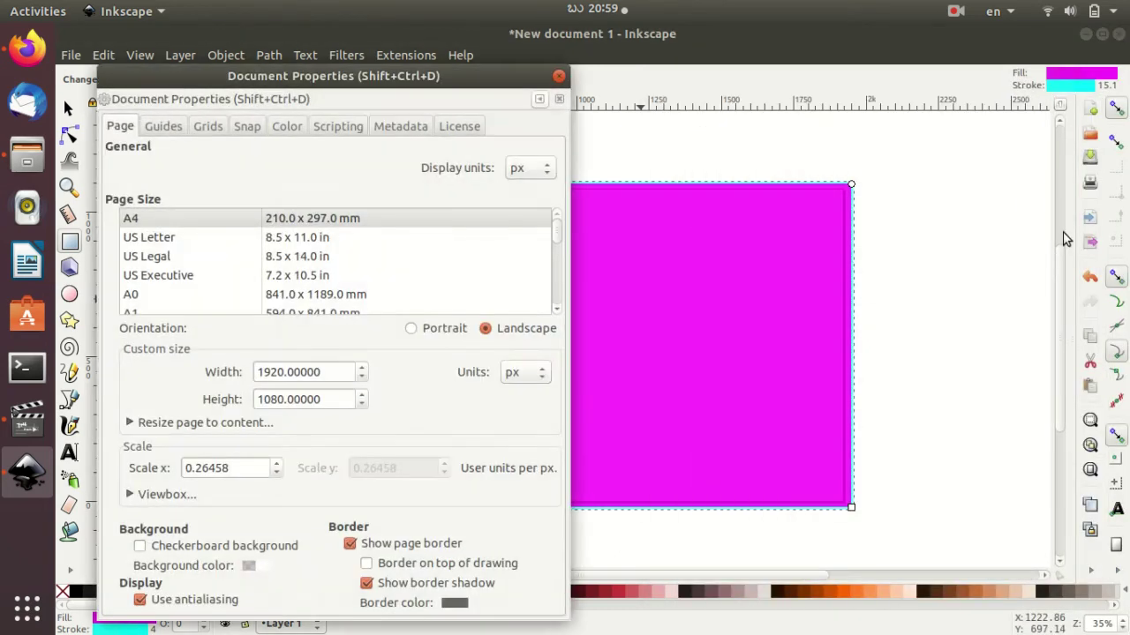
left_click(541, 98)
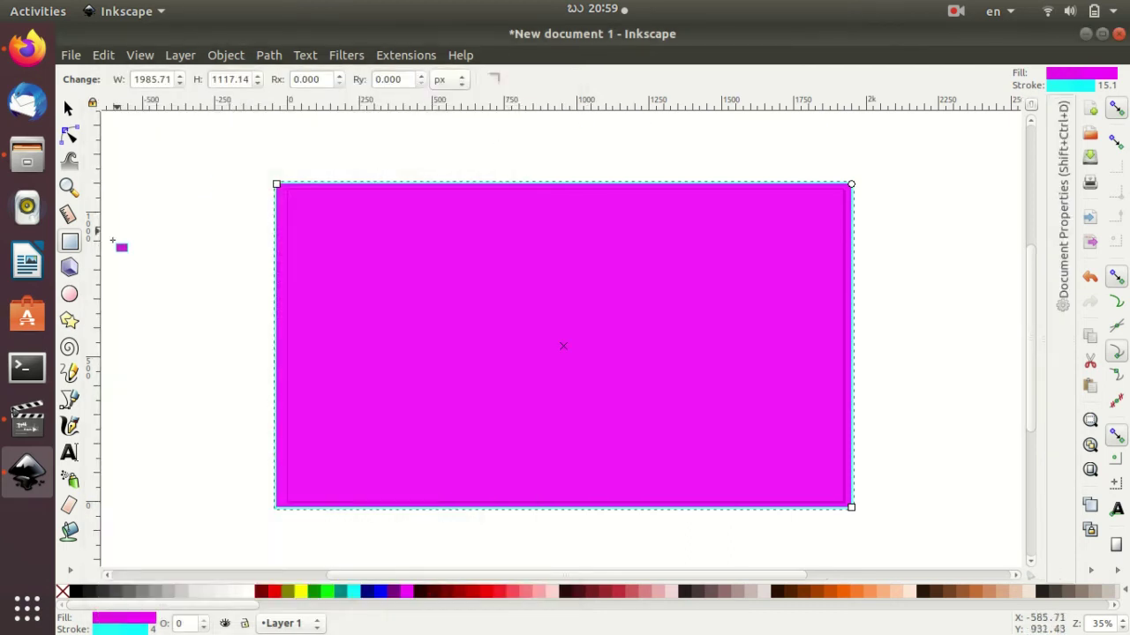
left_click(235, 592)
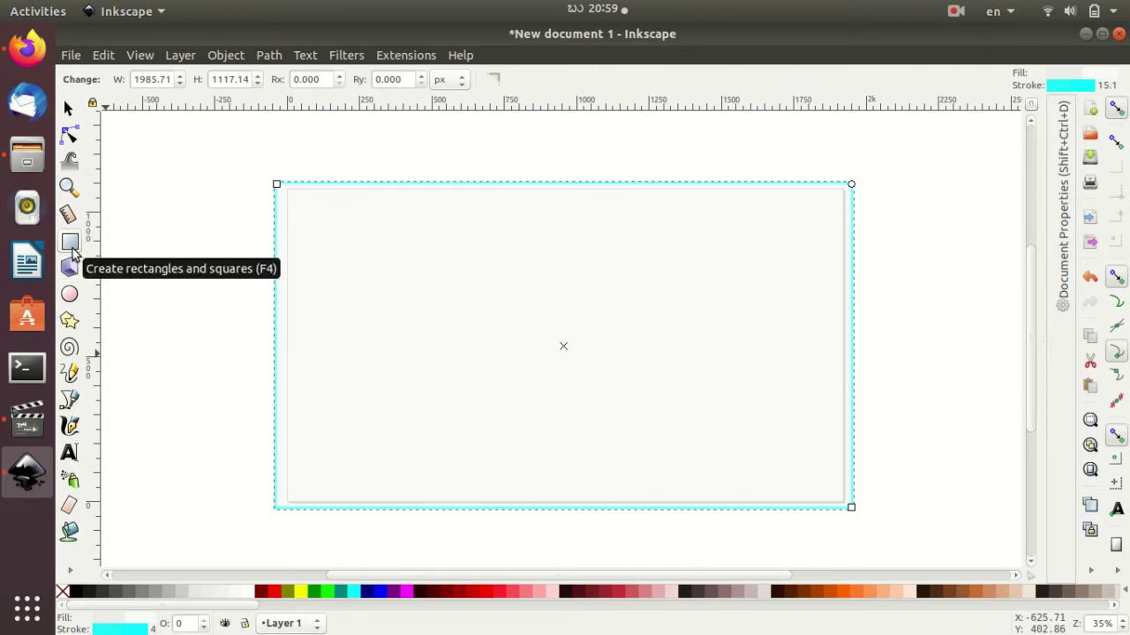
Draw a yellow rectangle at upper left and a five-pointed star to its right
left_click(72, 251)
left_click_drag(337, 229, 531, 339)
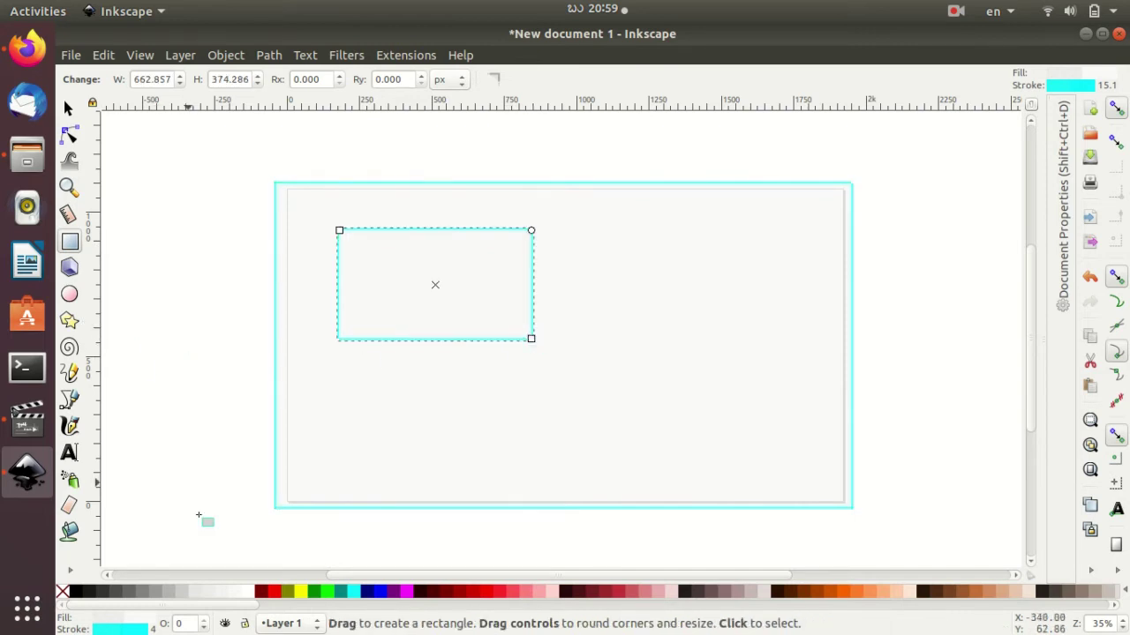
left_click(309, 592)
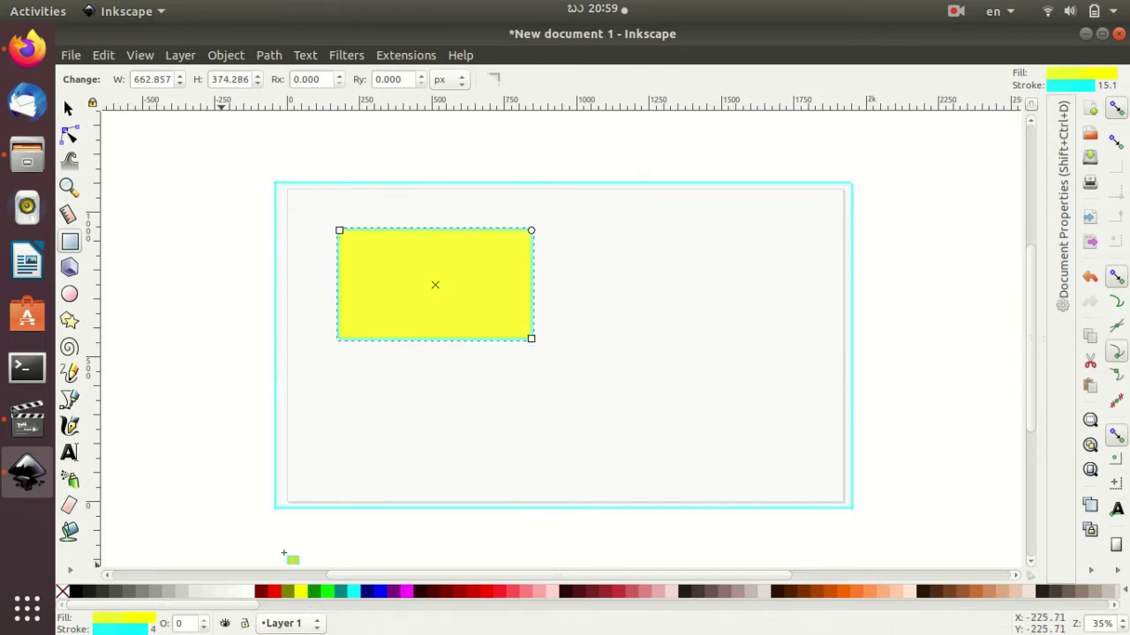
left_click(70, 321)
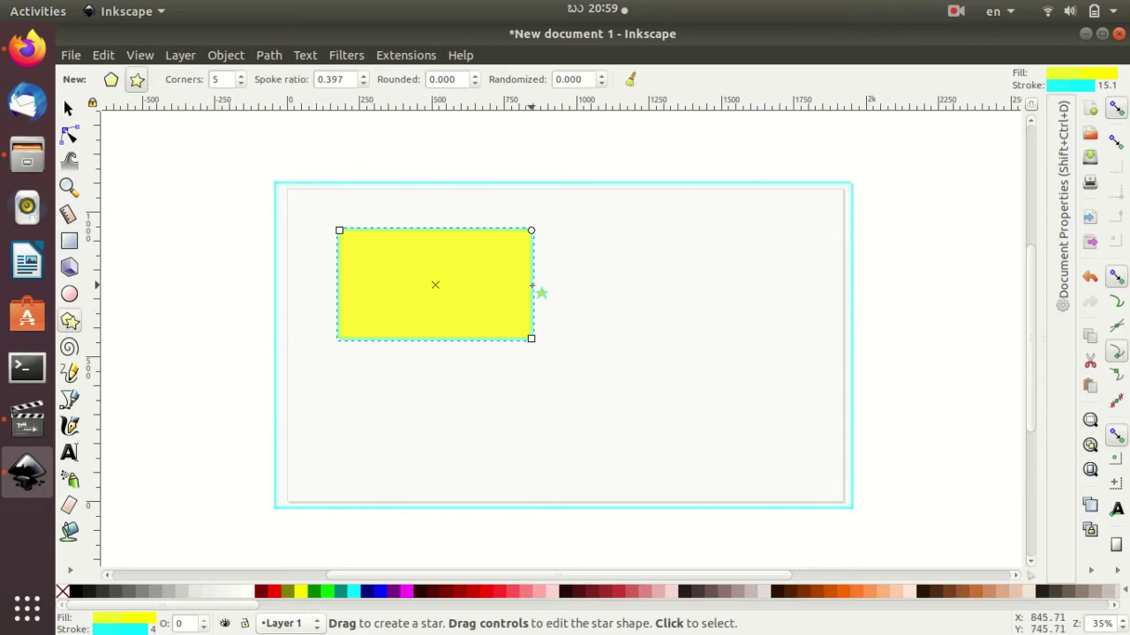
left_click_drag(672, 233, 739, 285)
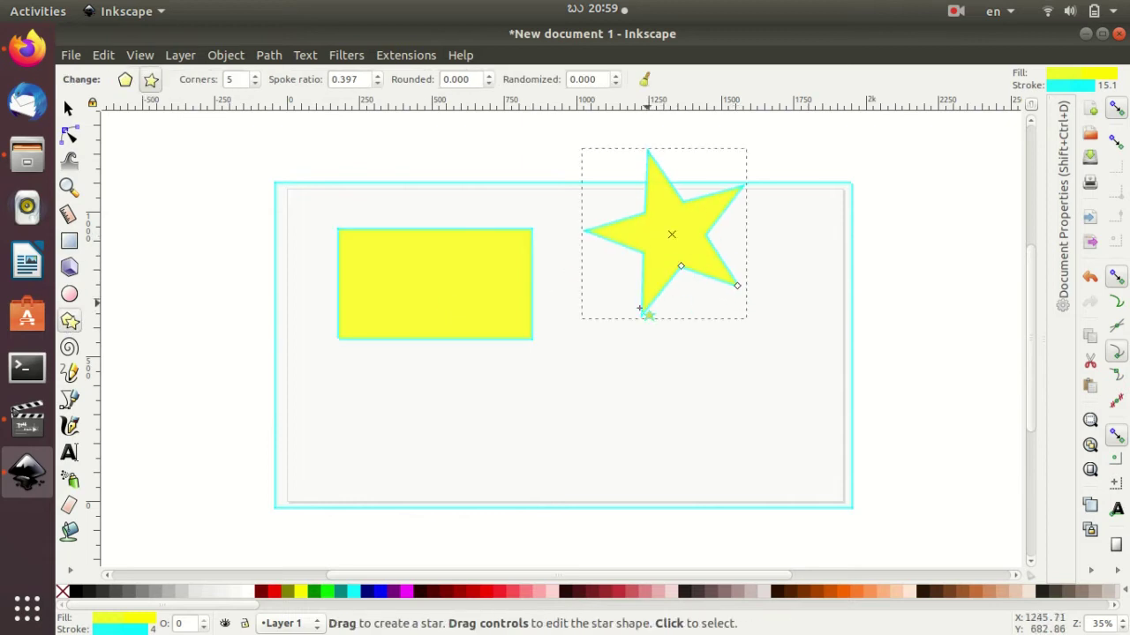
left_click(69, 108)
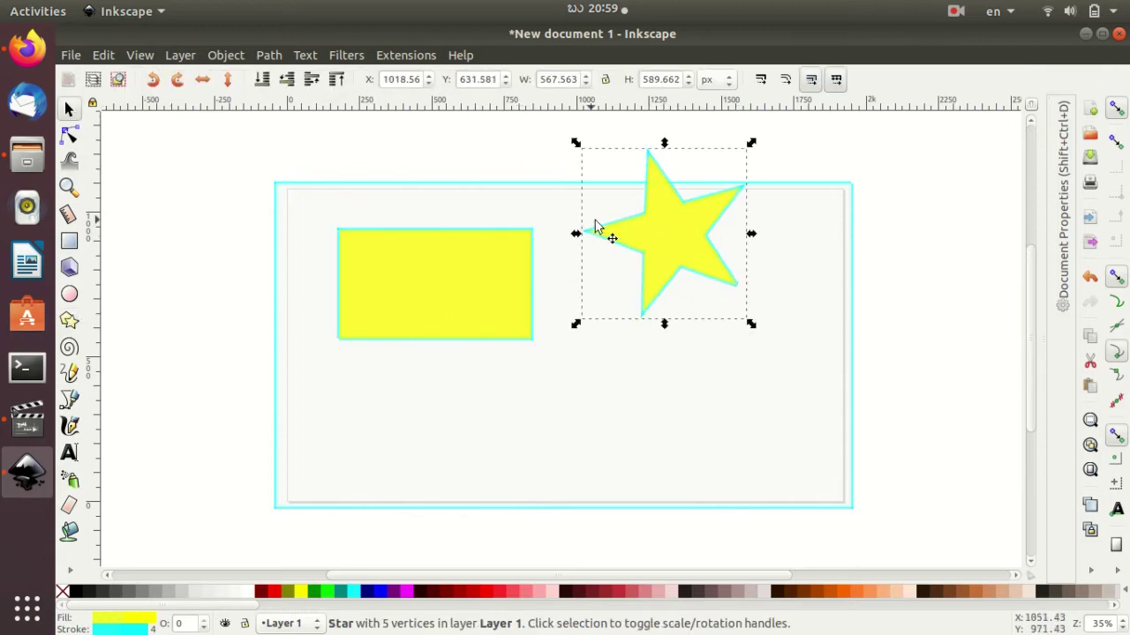
left_click_drag(596, 226, 637, 291)
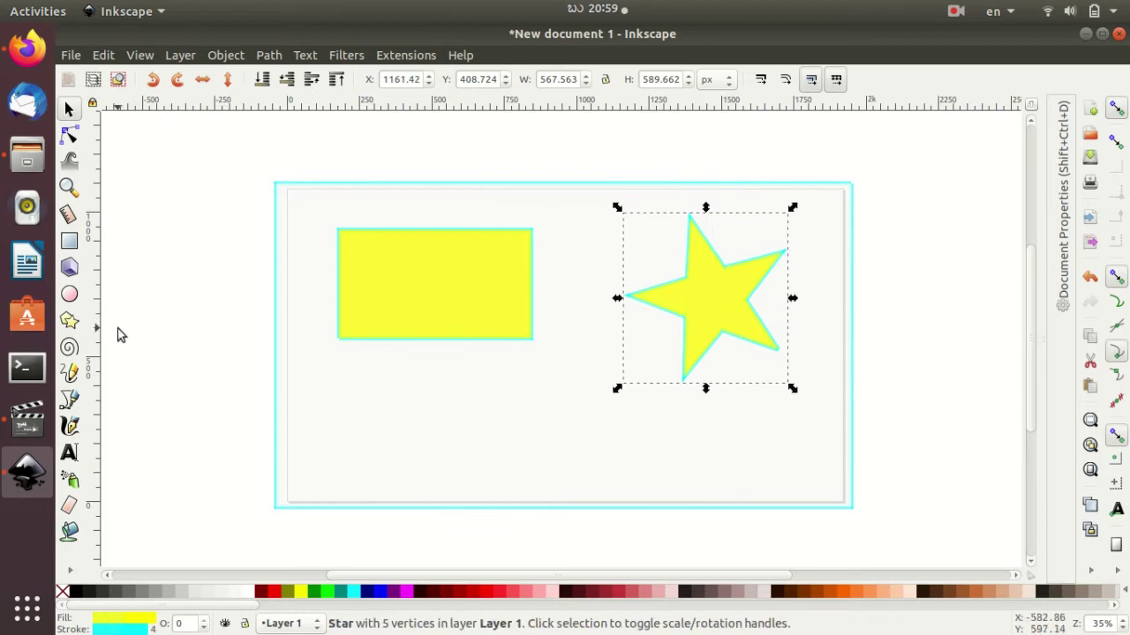
Add a magenta spiral below the rectangle and colour the star green
left_click(70, 347)
left_click_drag(489, 407, 551, 420)
left_click(407, 593)
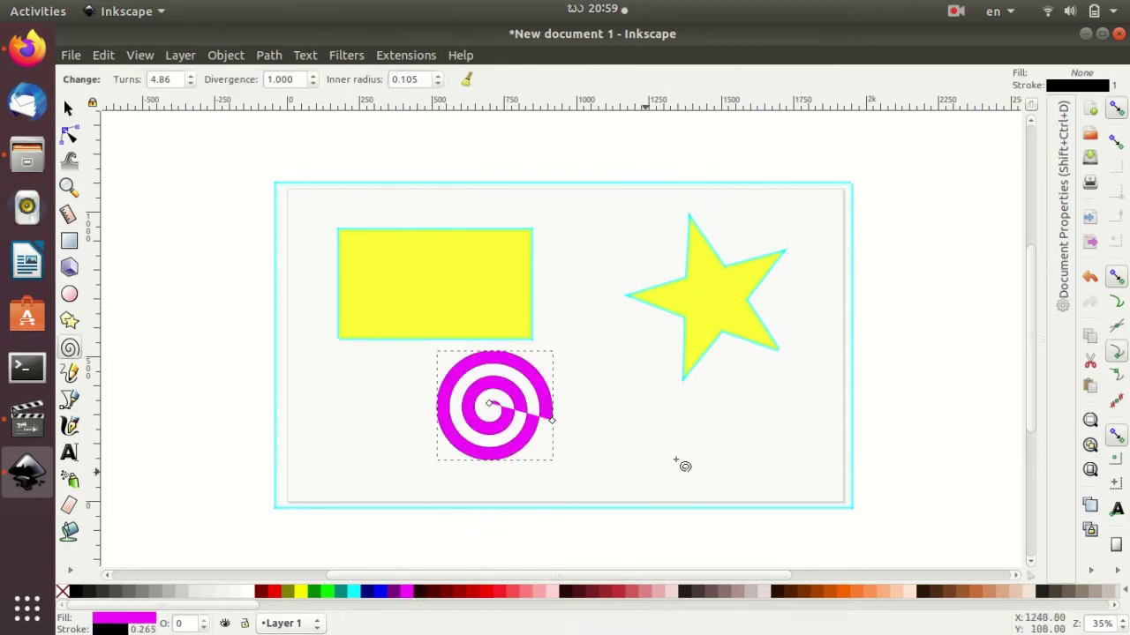
left_click(740, 307)
left_click(334, 593)
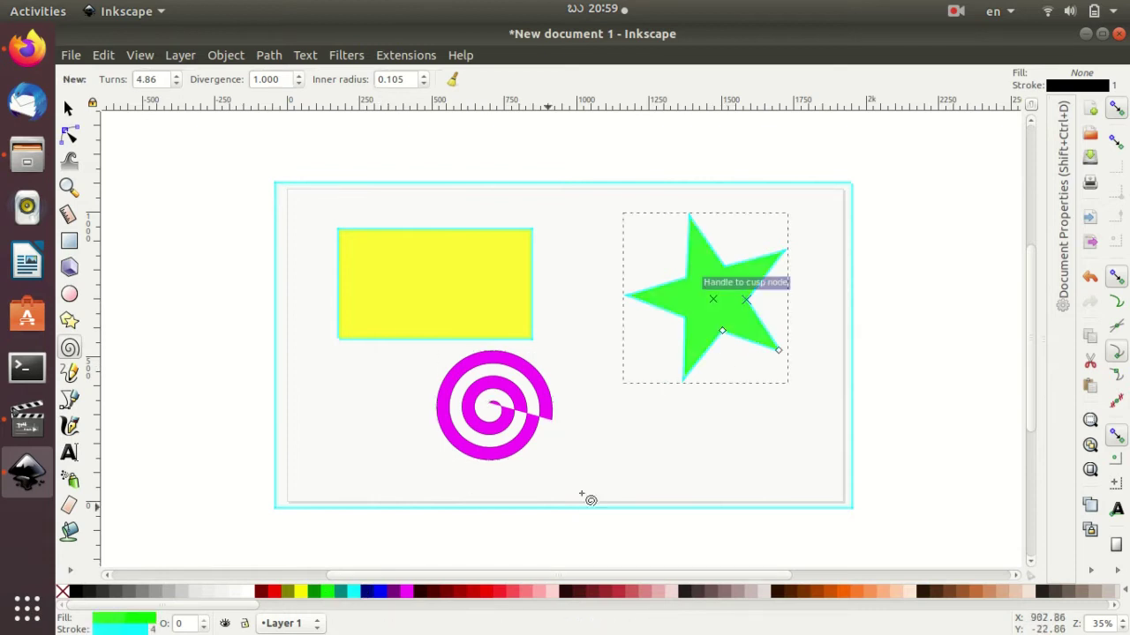
left_click(637, 439)
left_click(463, 390)
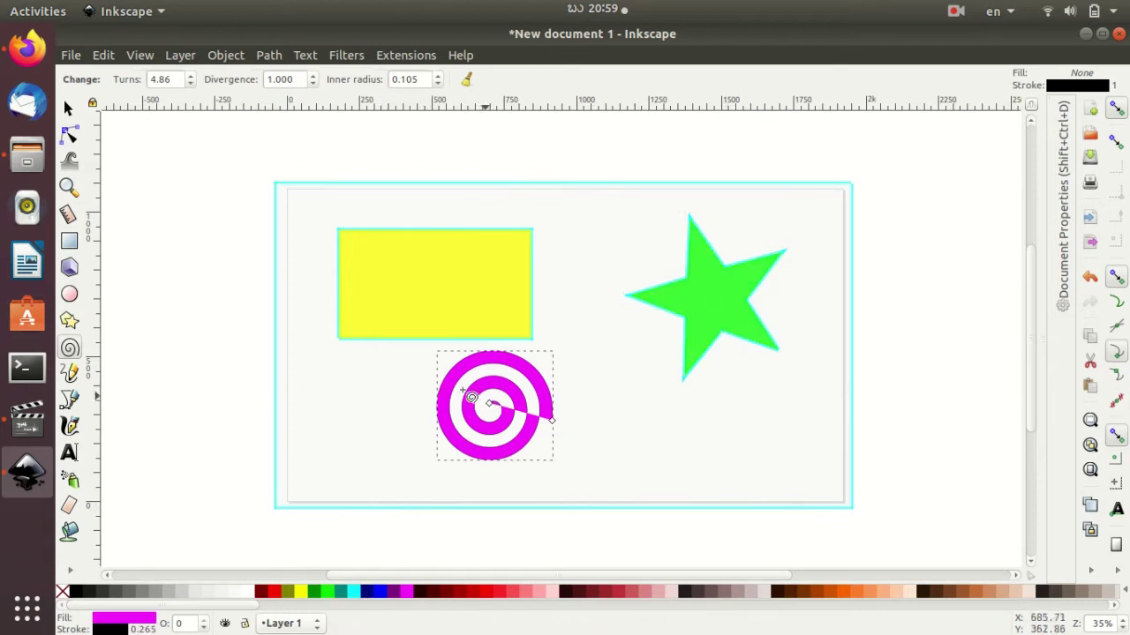
left_click(69, 108)
left_click_drag(480, 397, 577, 406)
Draw a red 280 × 211 px ellipse left of the spiral, undoing a stray background move
left_click(69, 294)
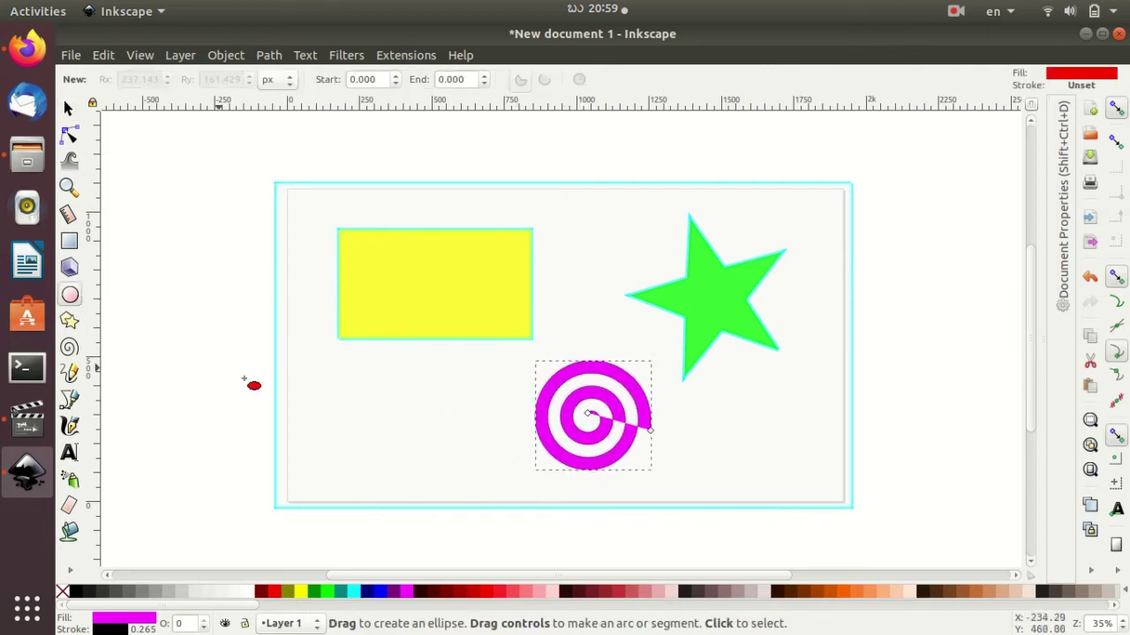
mouse_move(340, 399)
left_mouse_down()
mouse_move(443, 469)
mouse_move(422, 461)
left_mouse_up()
left_click(68, 107)
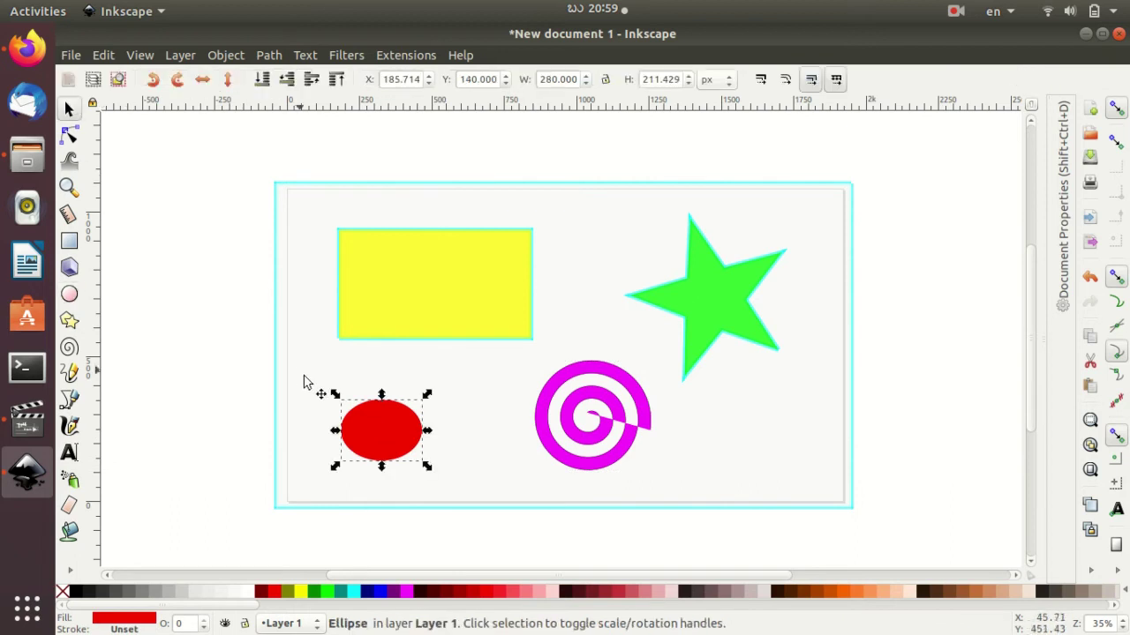
left_click_drag(395, 394, 434, 382)
left_click_drag(466, 437, 491, 453)
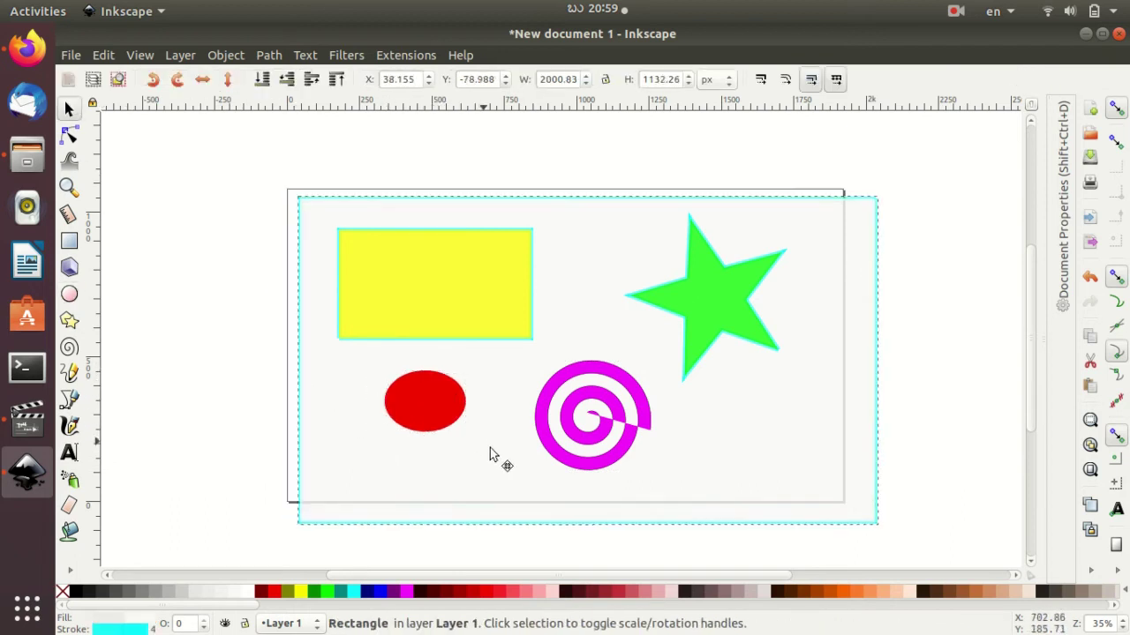
key("ctrl+z")
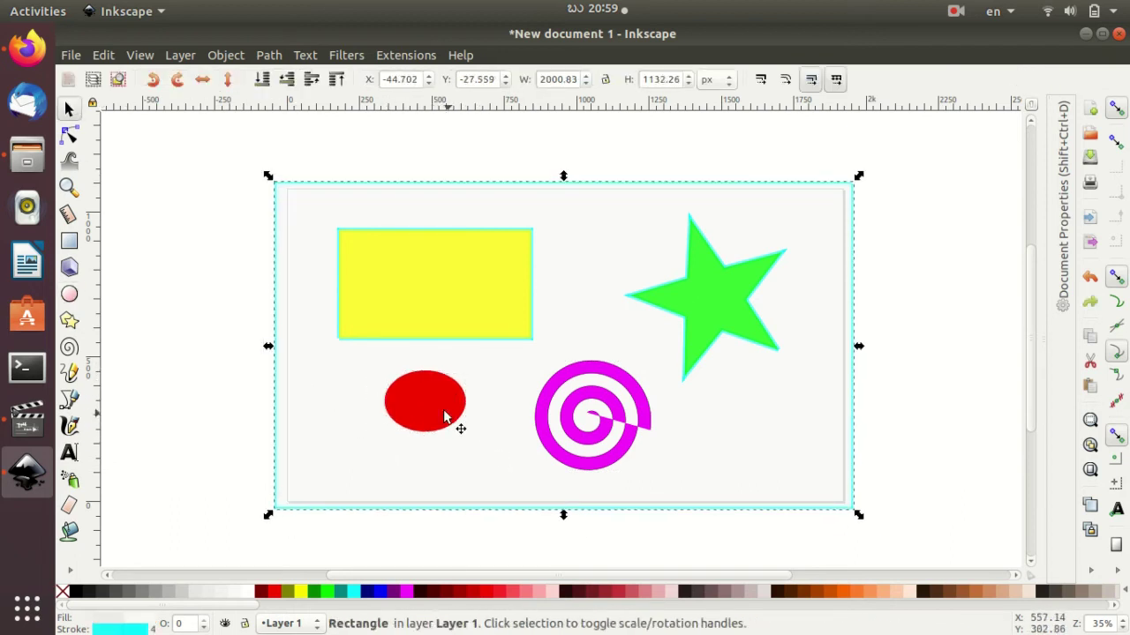
left_click(444, 416)
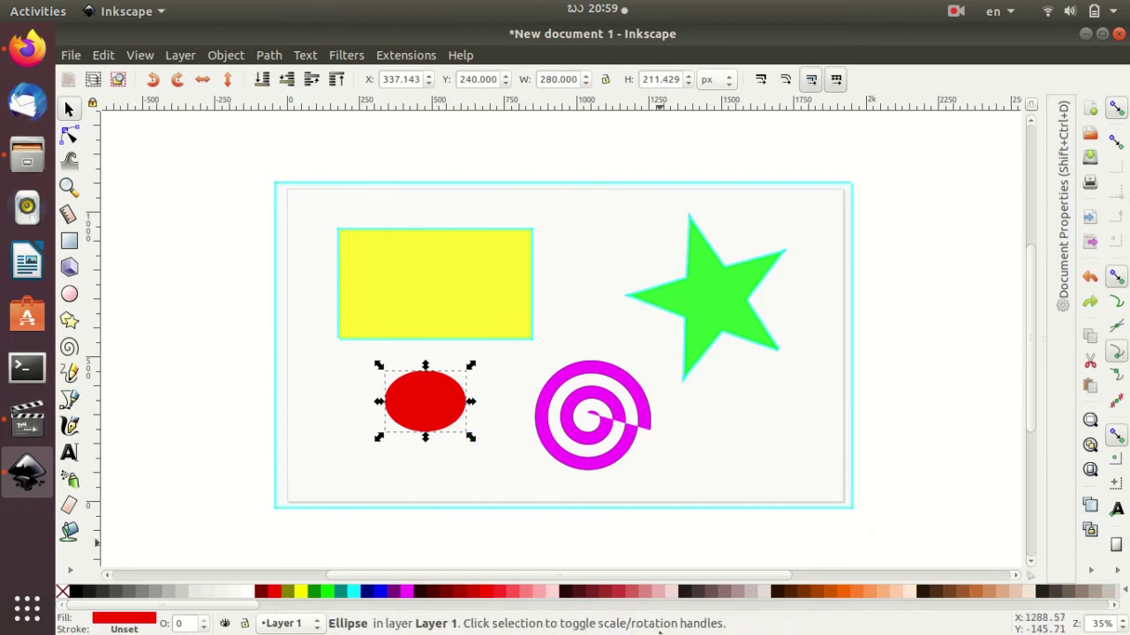
Delete the red ellipse, then save the drawing to the Desktop folder as ILP1.svg
key("Delete")
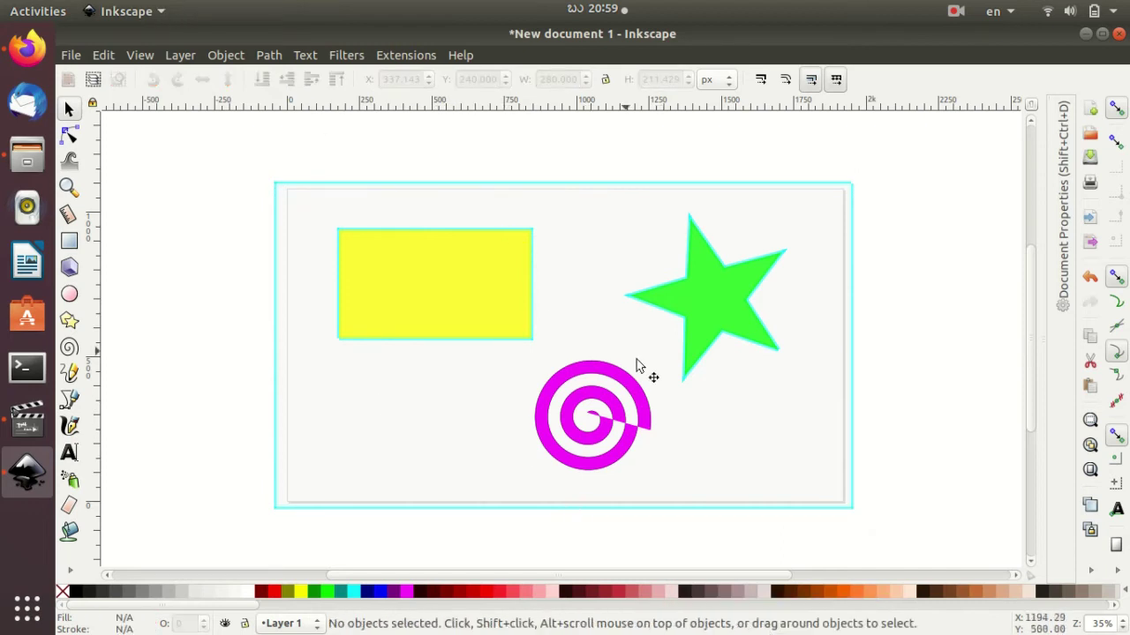
left_click(71, 54)
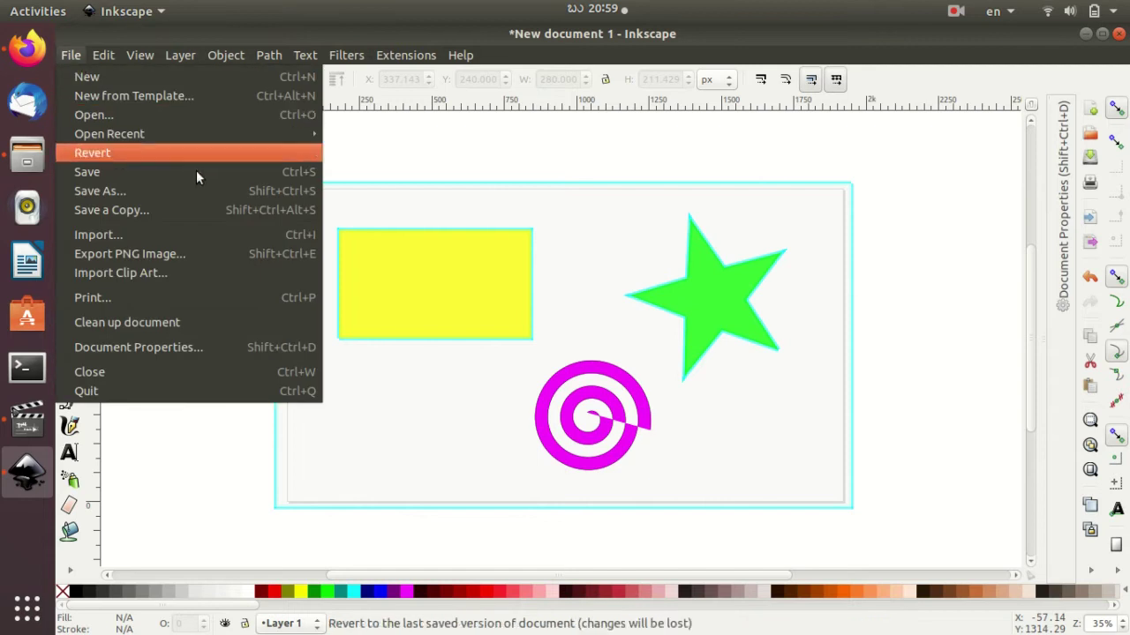
left_click(183, 172)
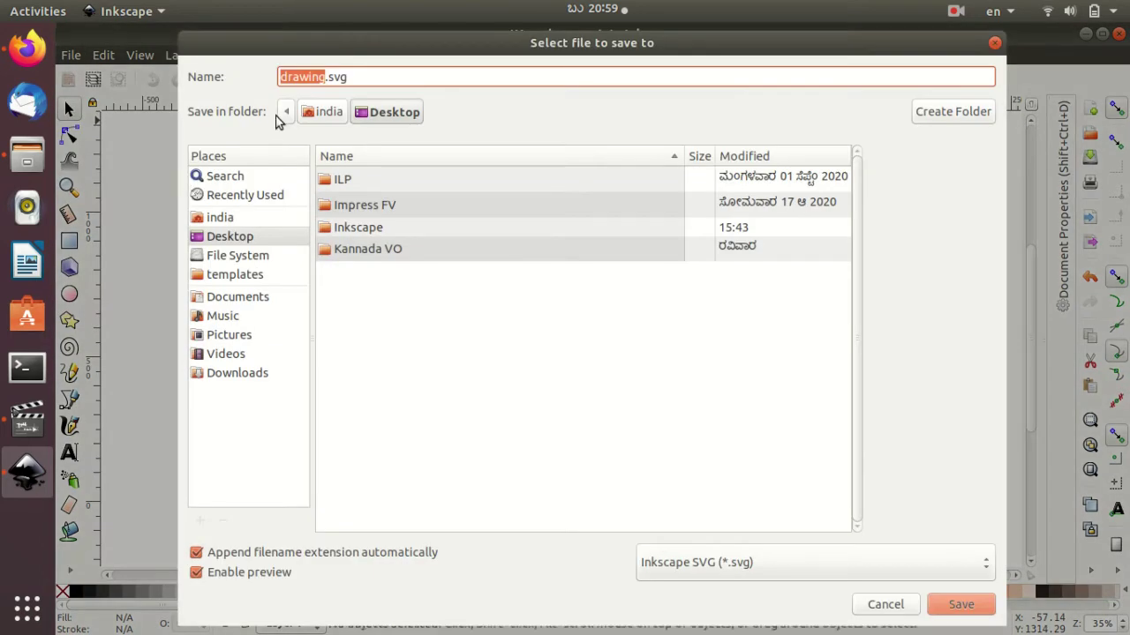
key("BackSpace")
type("IL")
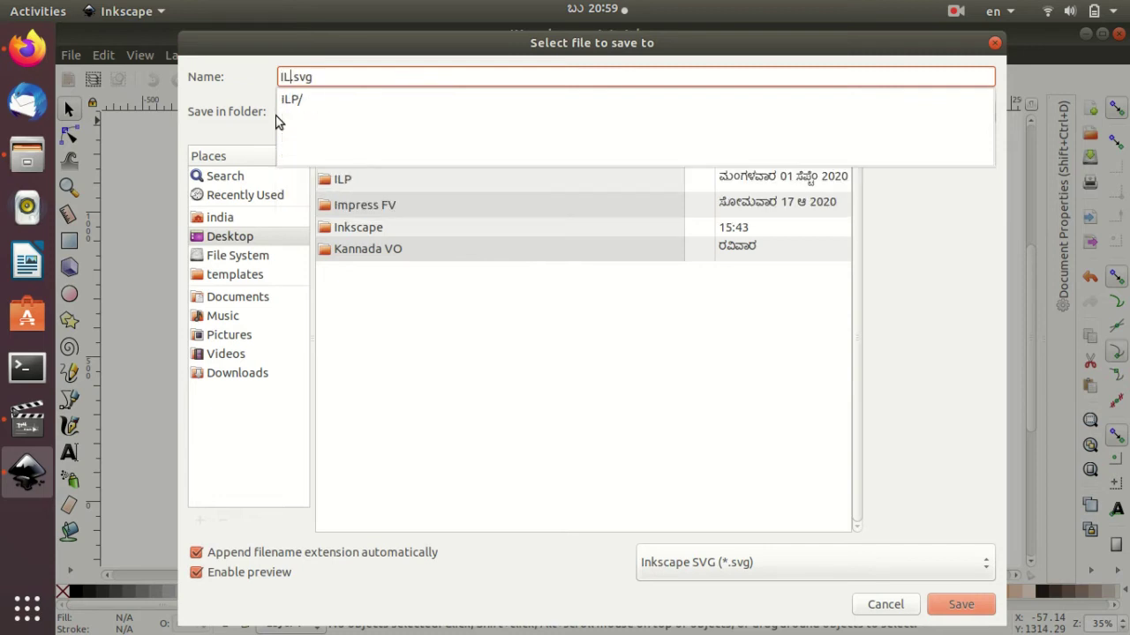
type("P")
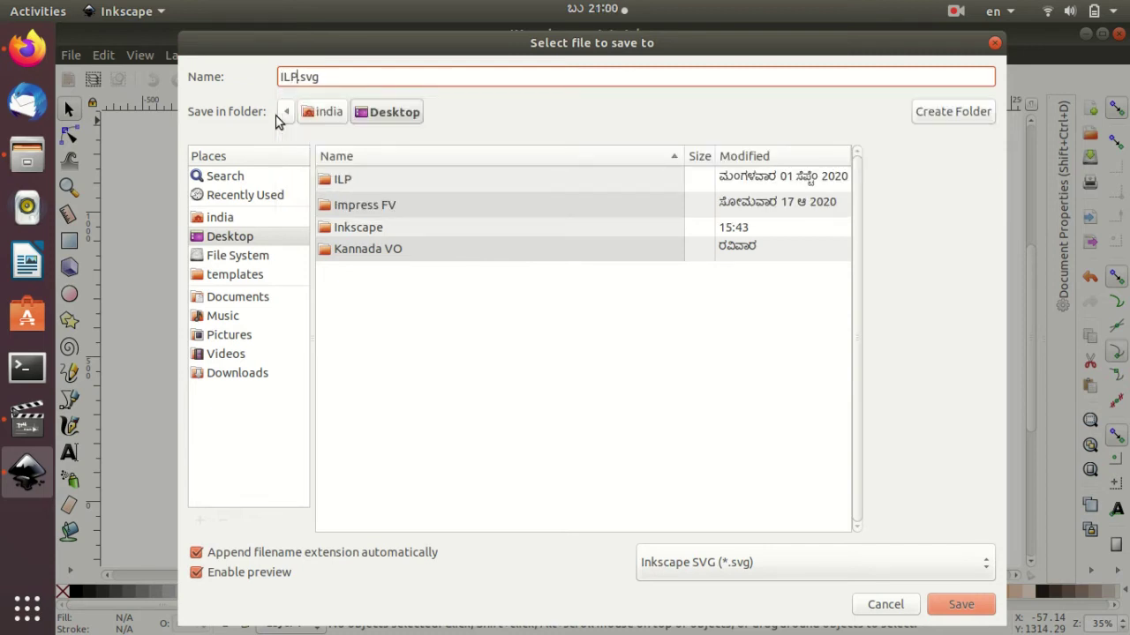
type("1")
left_click(222, 237)
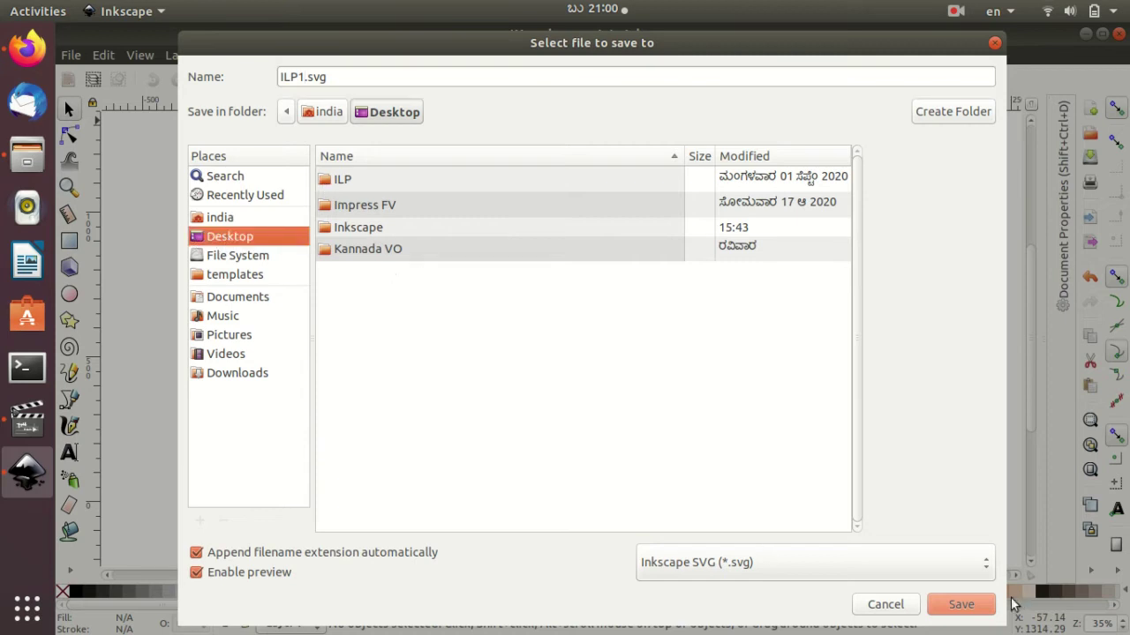
left_click(978, 604)
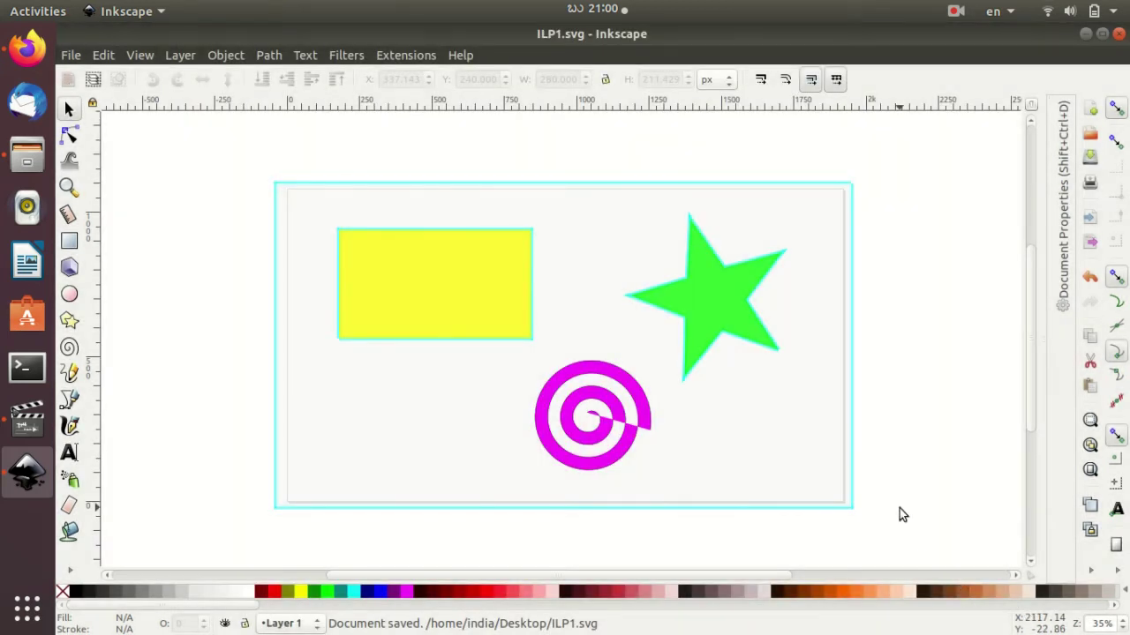
Hide Inkscape, preview ILP1.svg from the desktop in Image Viewer, then close the viewer
key("ctrl+q")
left_click(162, 585)
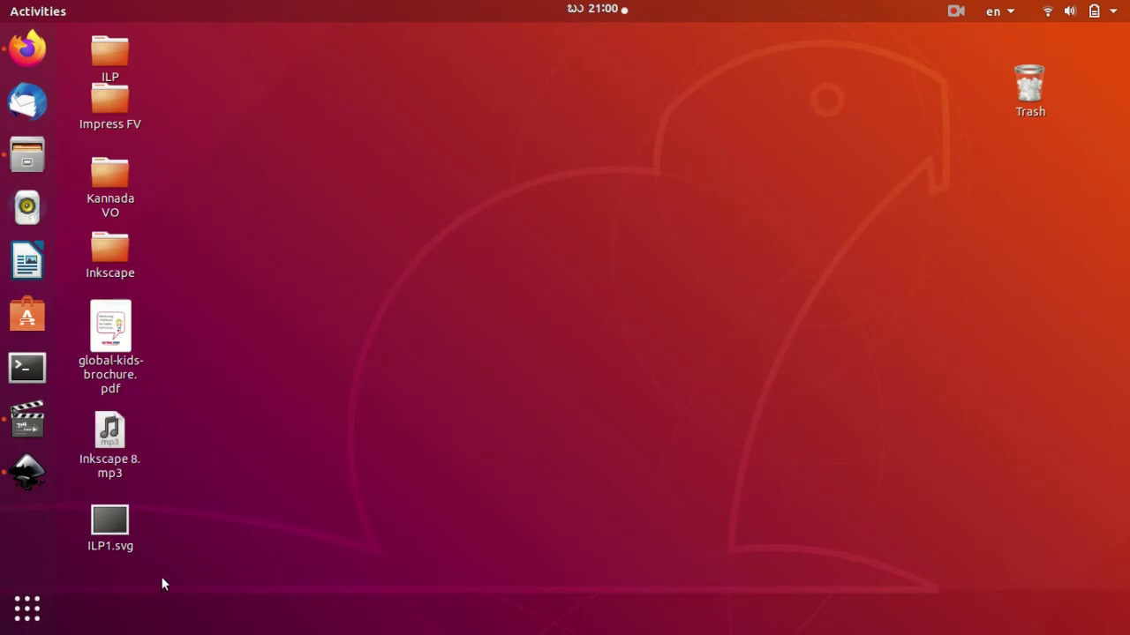
double_click(110, 526)
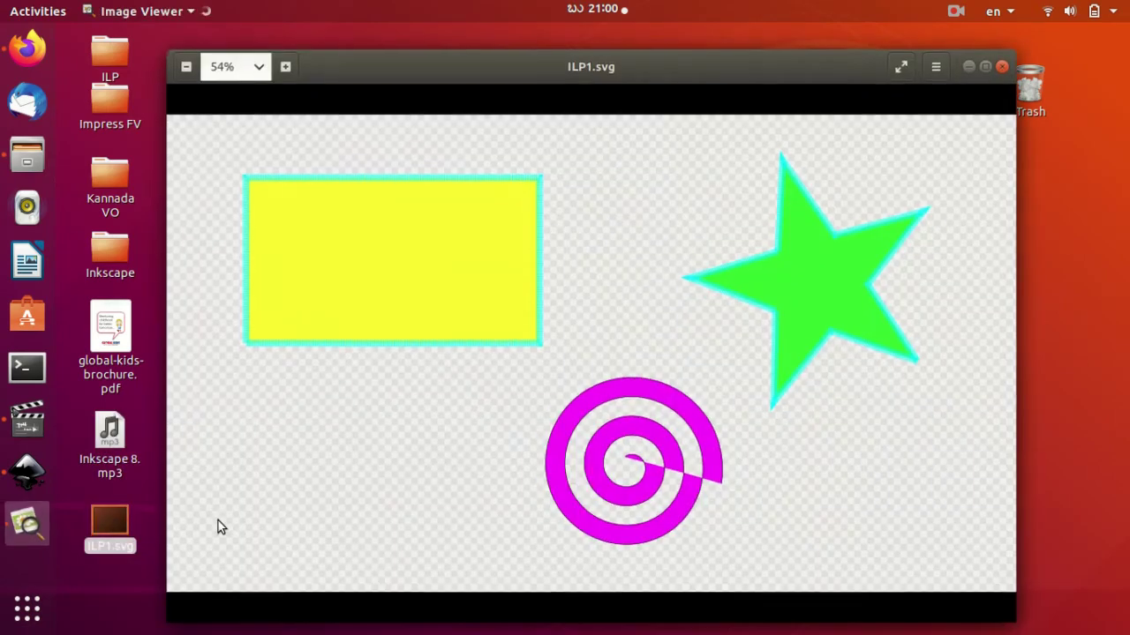
mouse_move(591, 353)
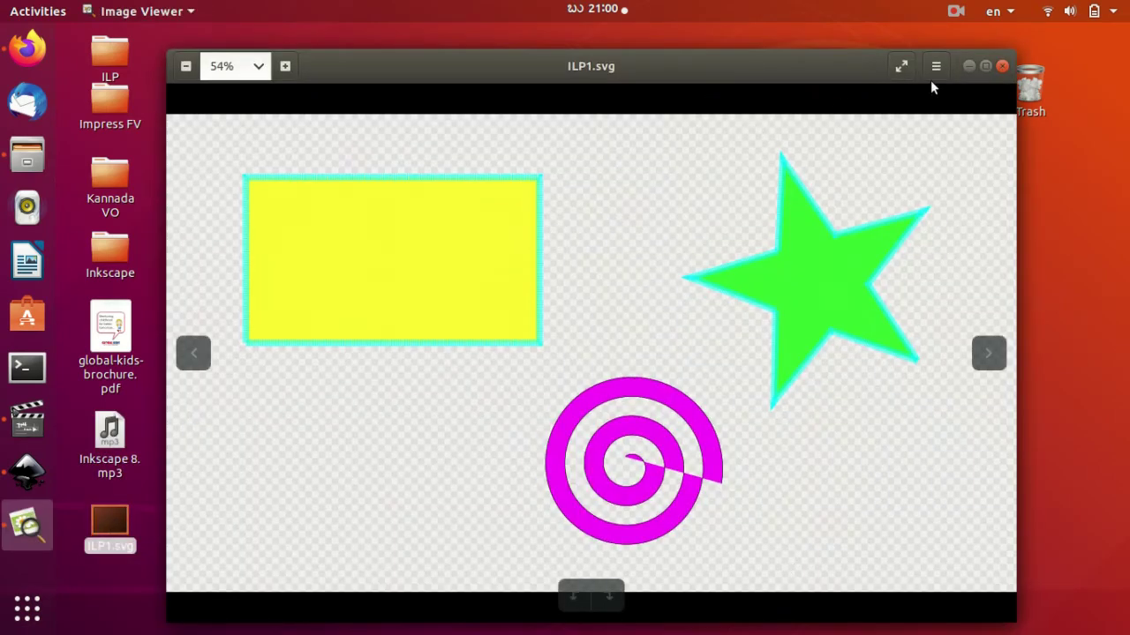
left_click(1003, 66)
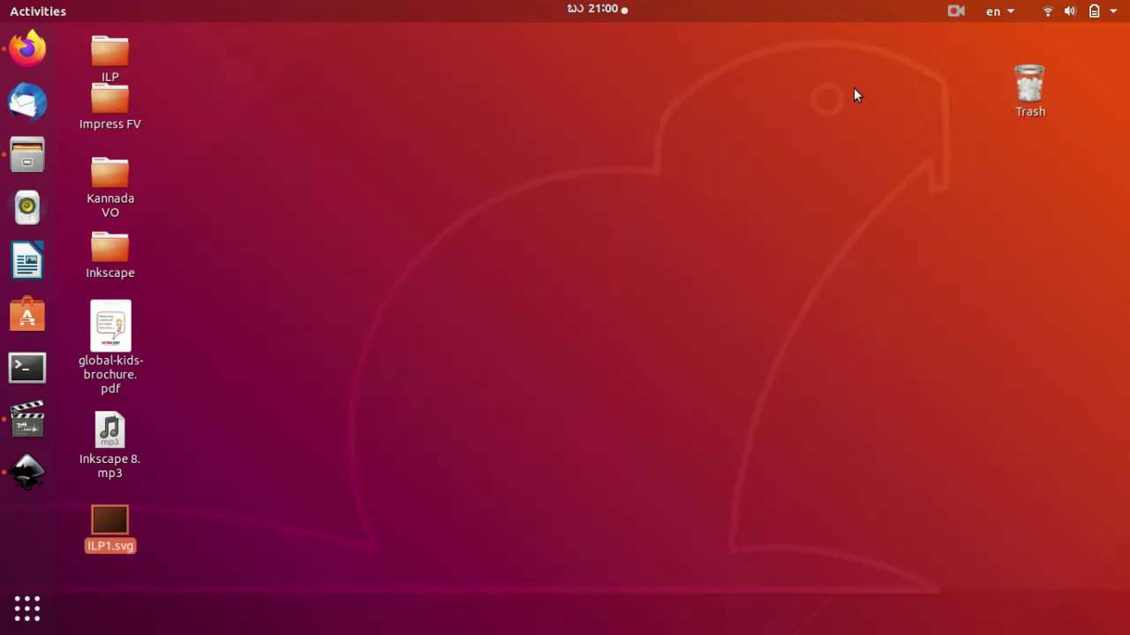
Launch Inkscape from the GNOME application grid to get a blank A4 document
left_click(29, 475)
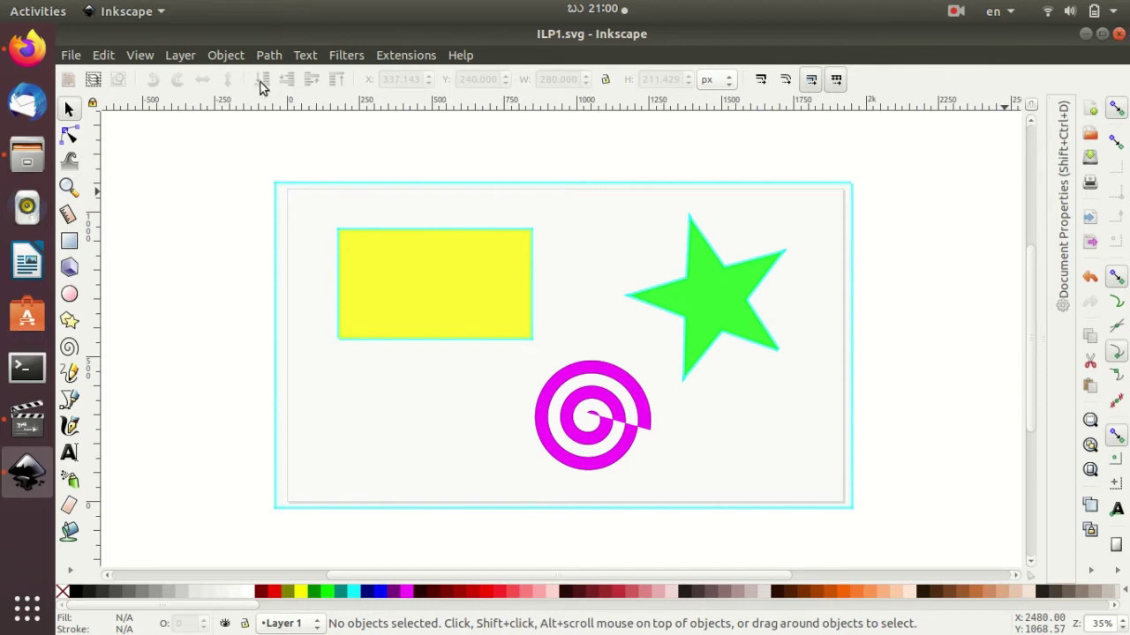
left_click(1119, 34)
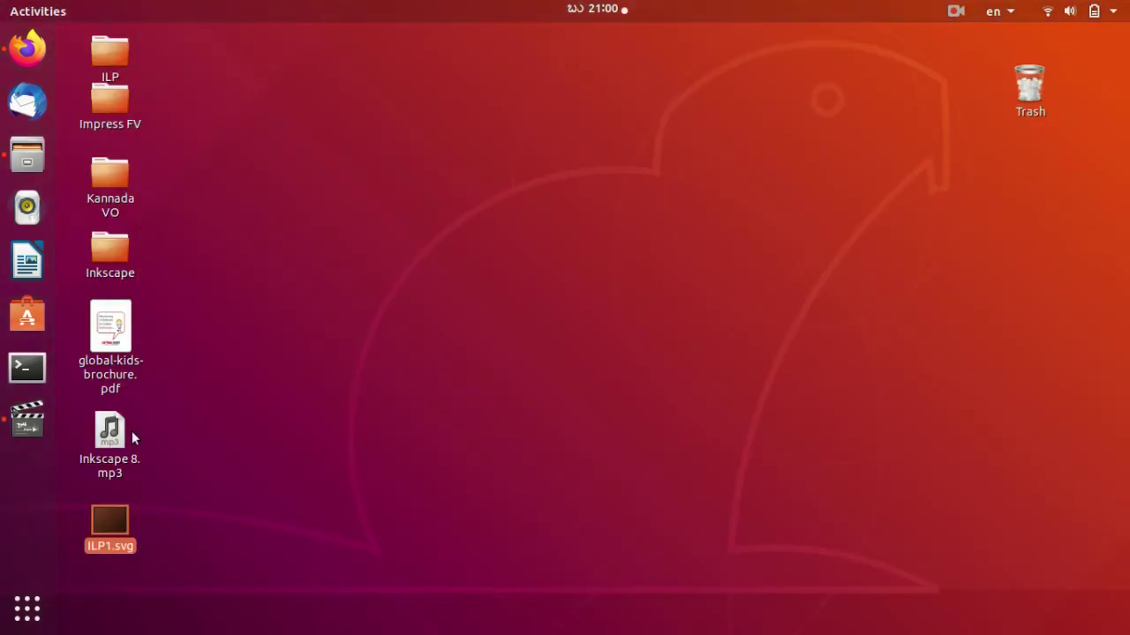
left_click(27, 607)
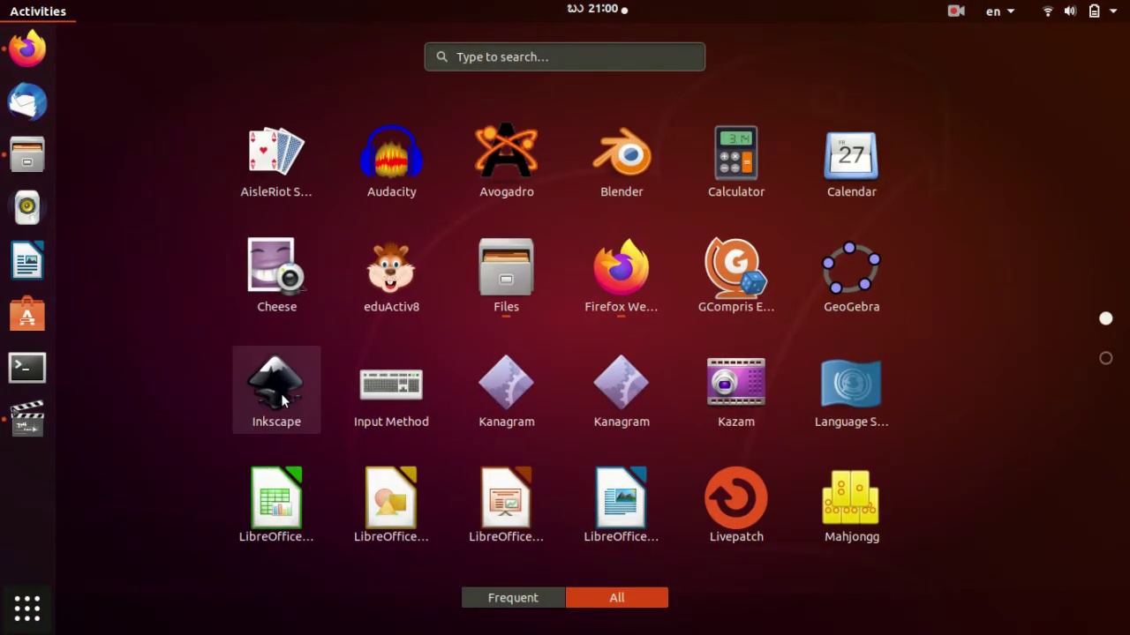
left_click(281, 393)
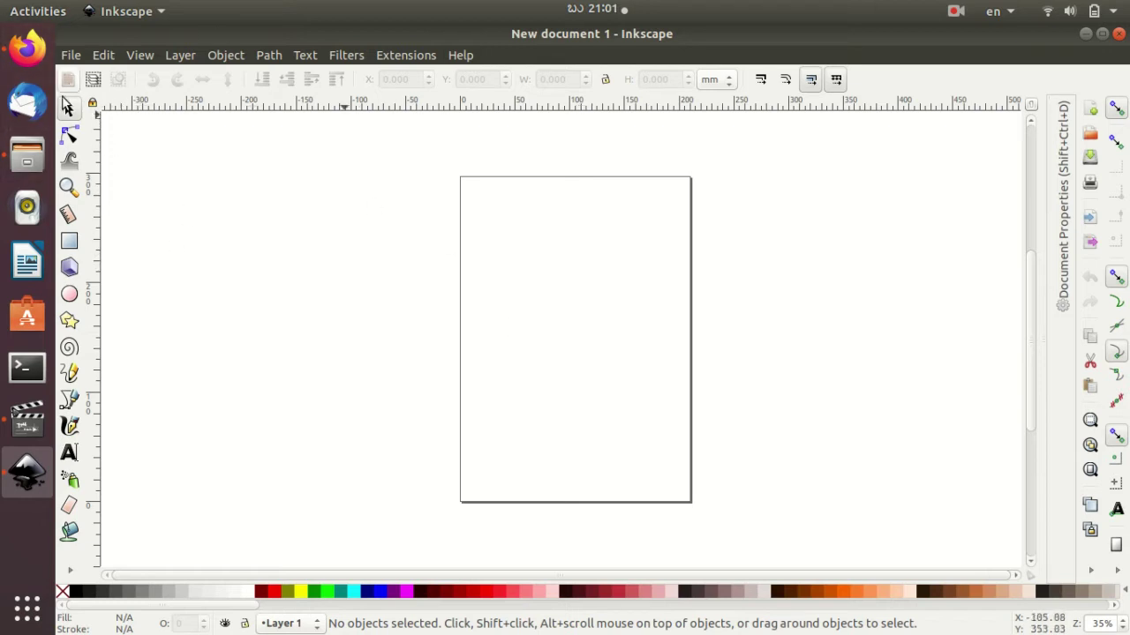
In Document Properties, set the display units and custom page size units to inches
left_click(63, 55)
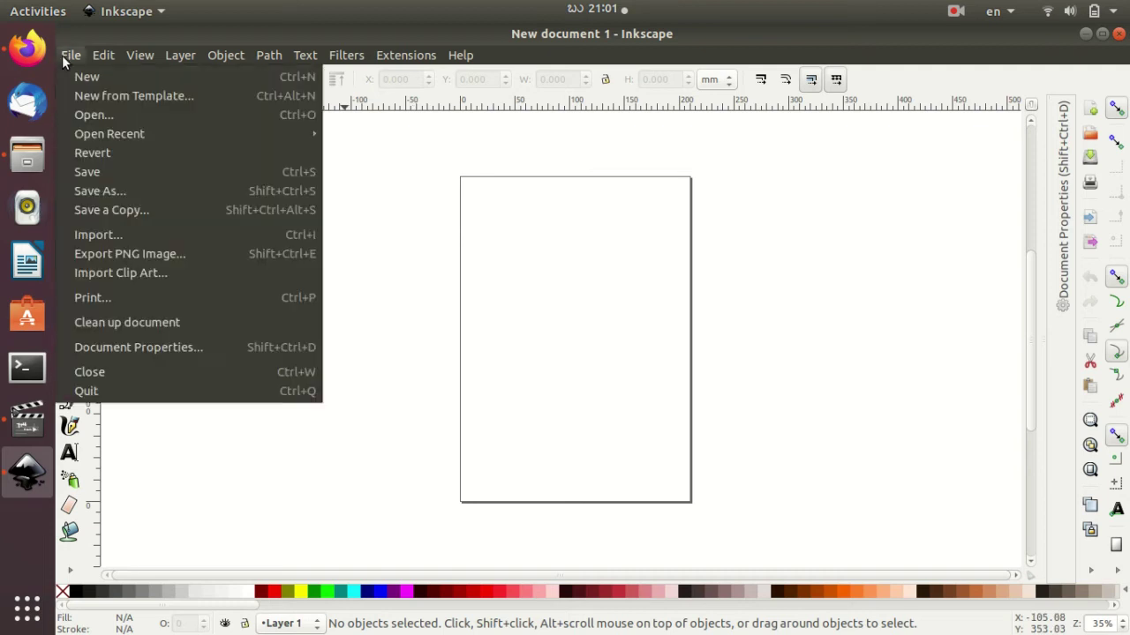
left_click(691, 281)
left_click(1063, 203)
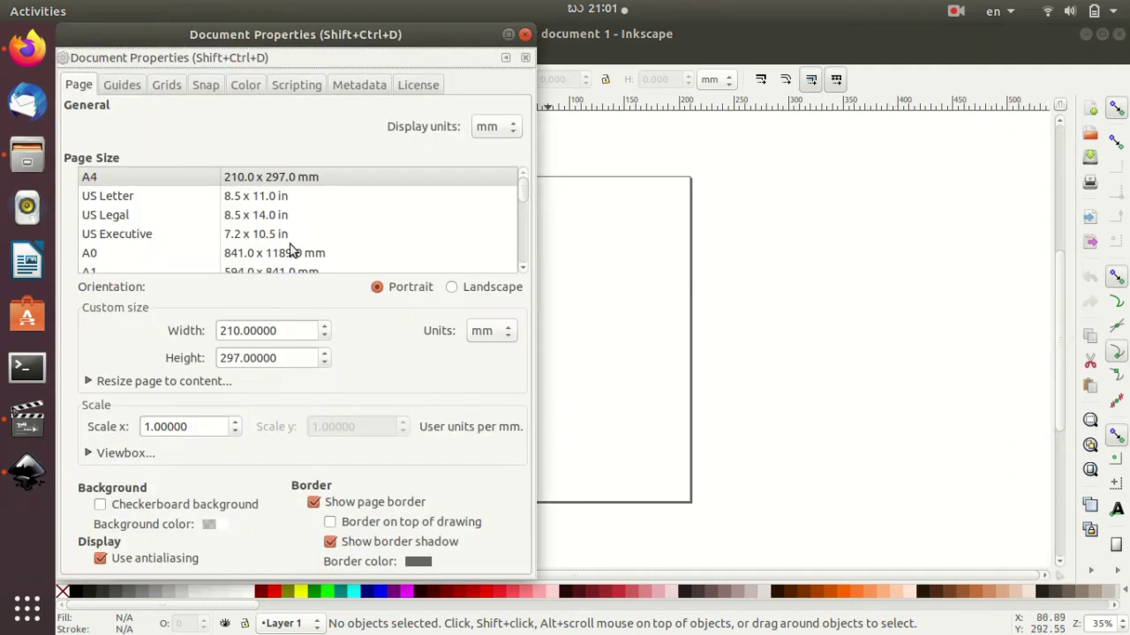
left_click(505, 129)
left_click(494, 170)
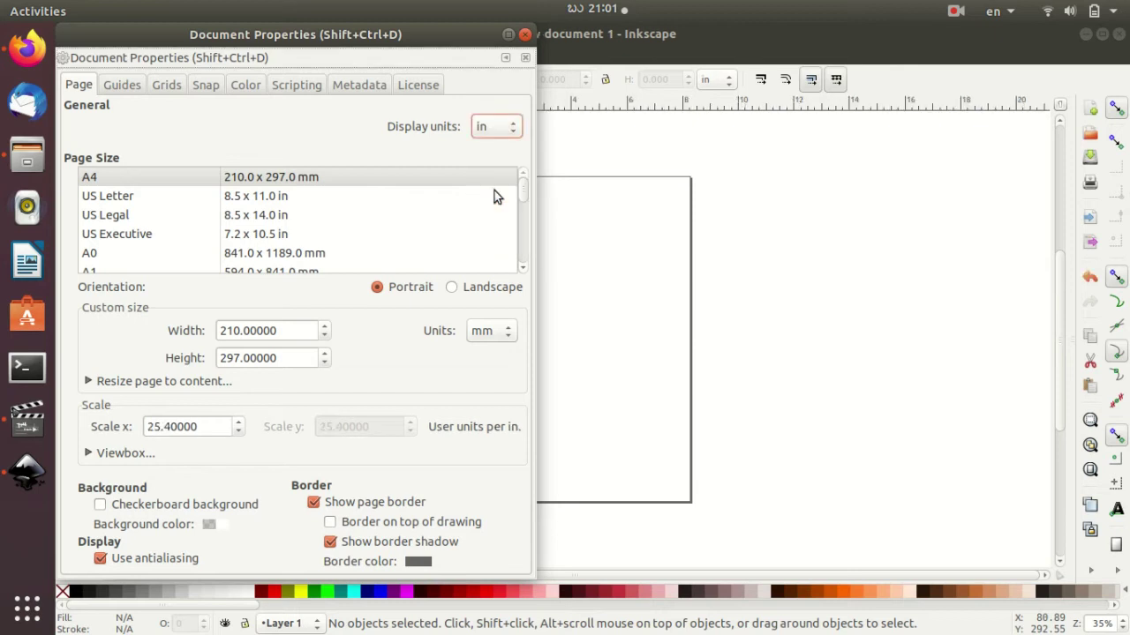
left_click(494, 331)
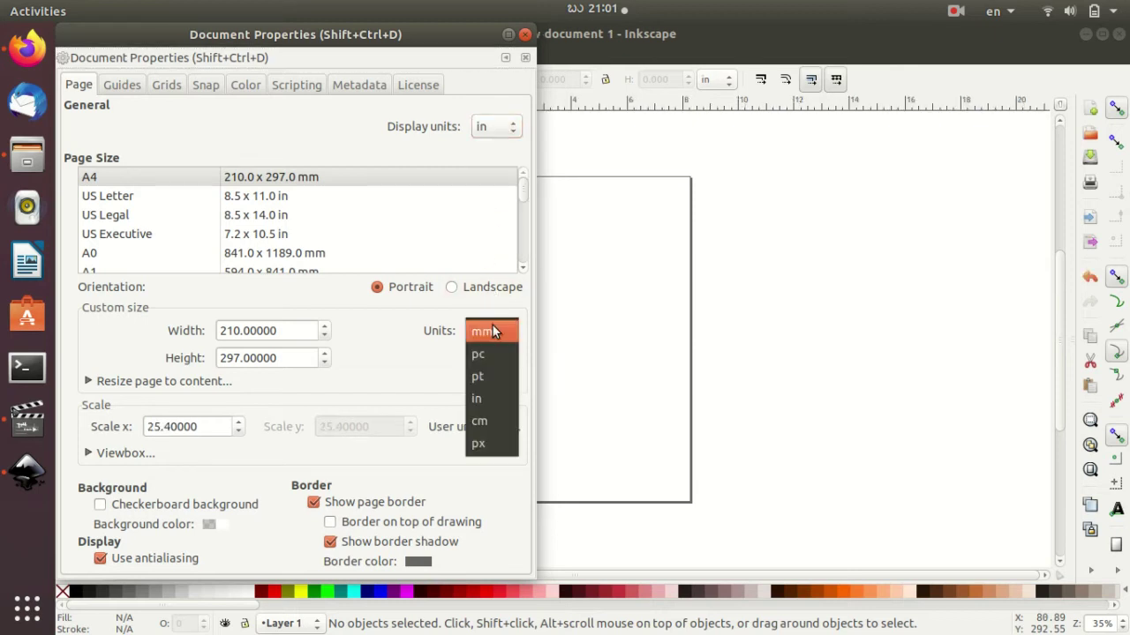
left_click(491, 395)
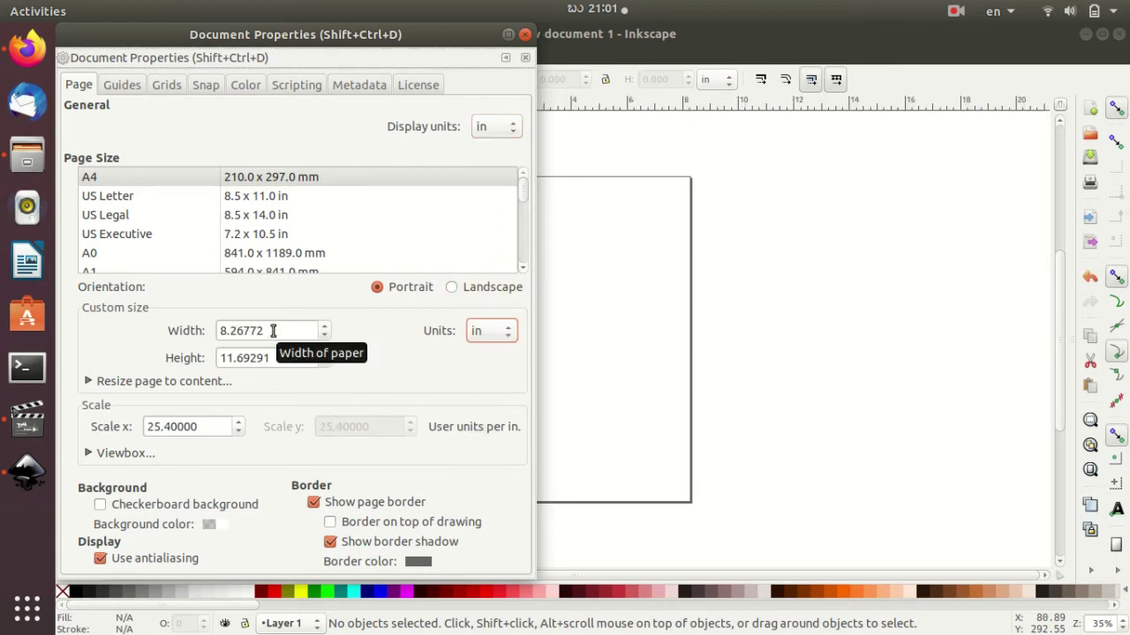
Make the page 36 in wide and 36 in high, then close the page settings
left_click_drag(274, 330, 202, 312)
type("3")
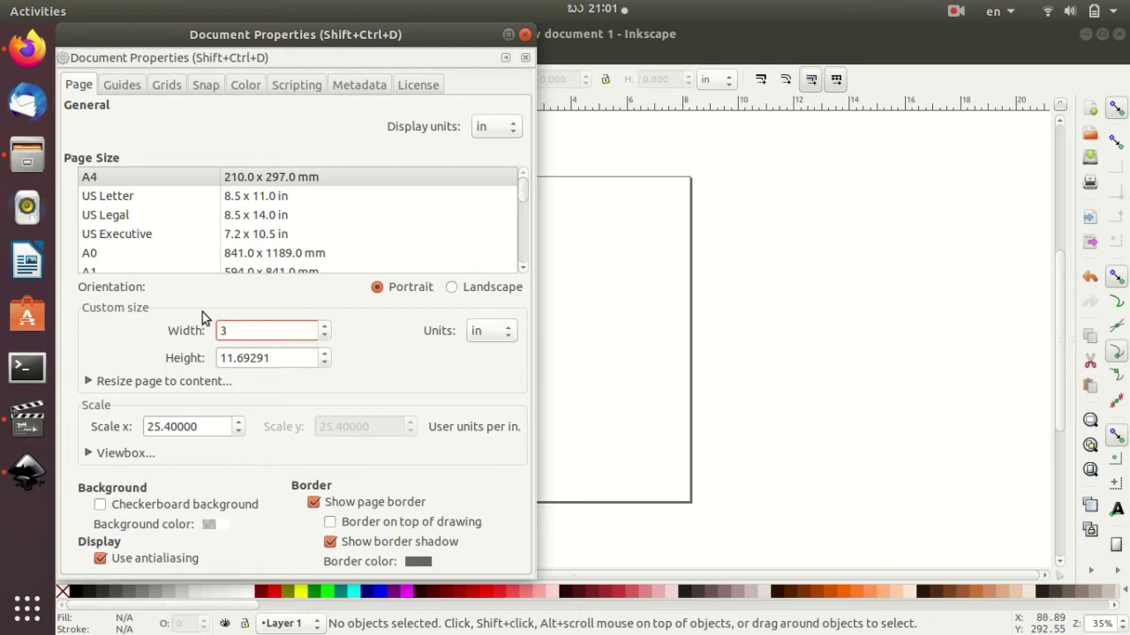
type("6")
left_click_drag(278, 359, 210, 358)
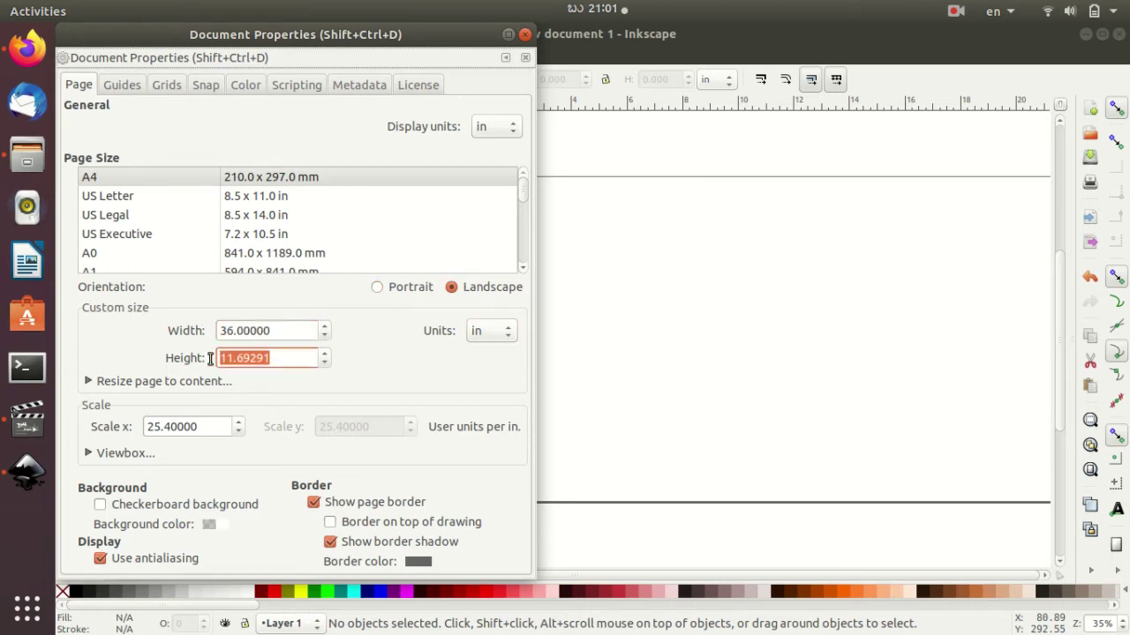
type("36")
key("Return")
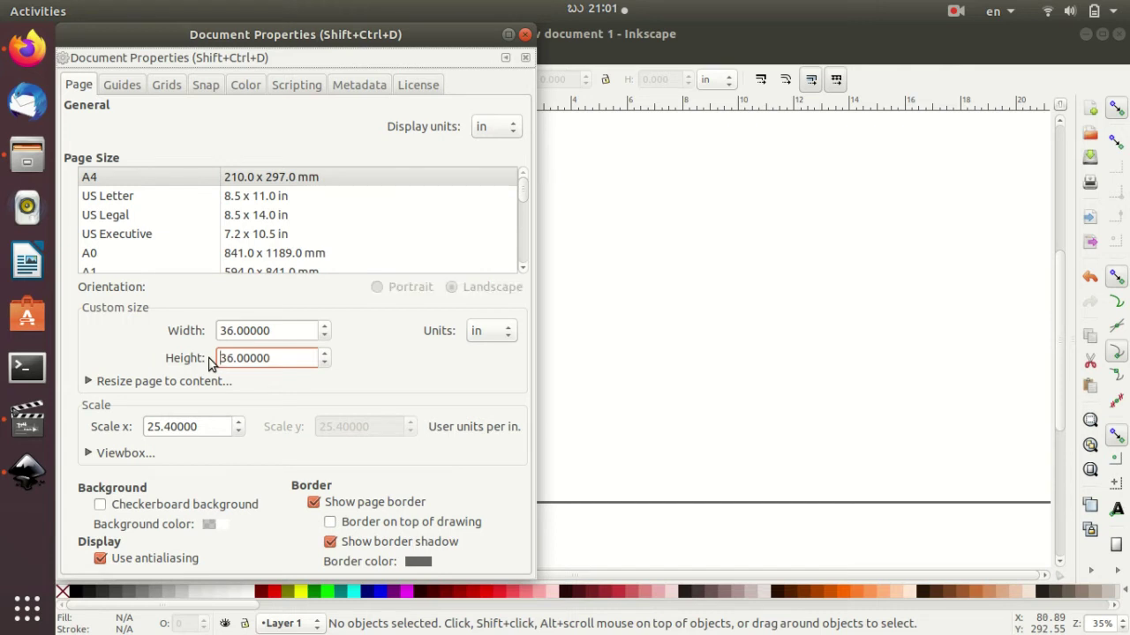
left_click(506, 57)
Zoom and scroll until the 36 × 36 in page fits, then confirm its size in Document Properties
scroll(656, 391, "down", 1, "ctrl")
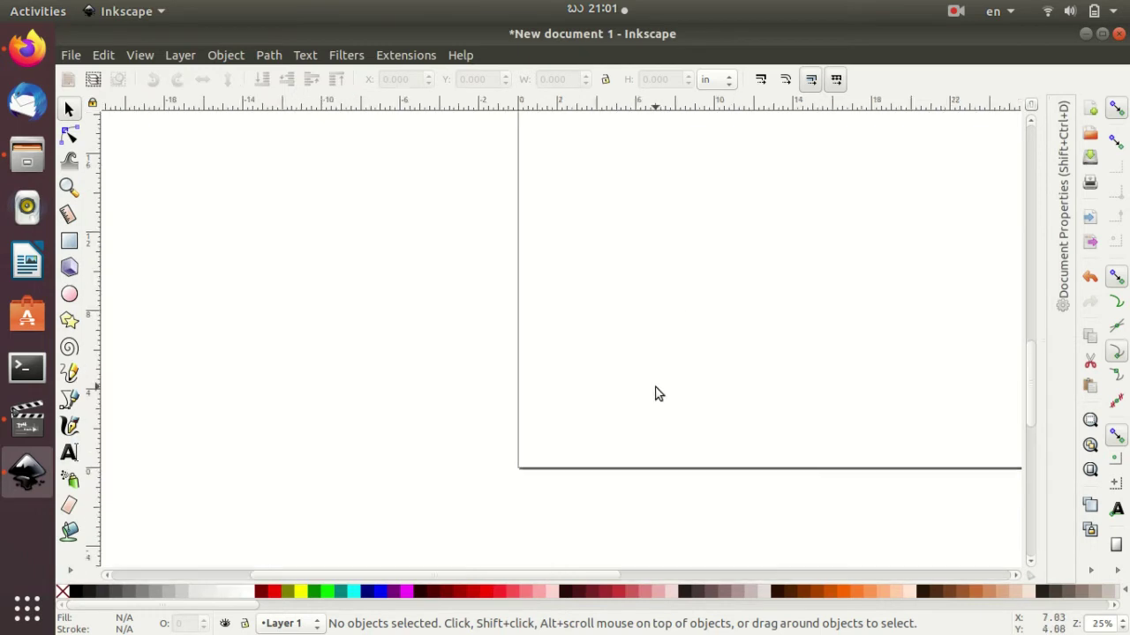
scroll(659, 482, "down", 2, "ctrl")
left_click_drag(687, 573, 857, 574)
scroll(789, 421, "up", 3)
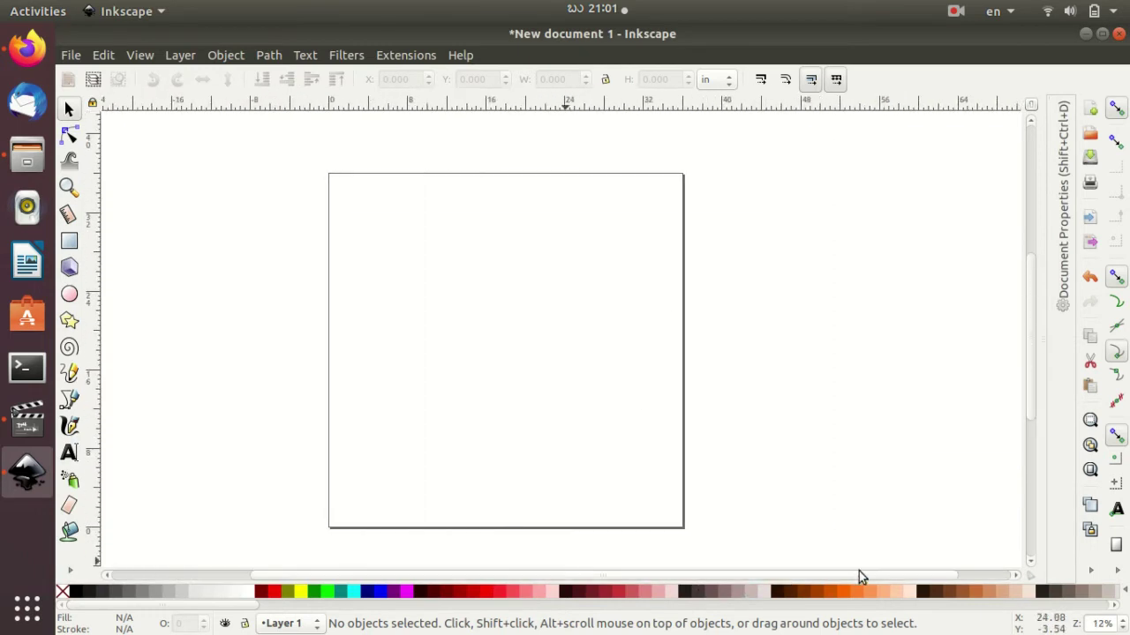
scroll(765, 441, "up", 1, "ctrl")
scroll(764, 439, "down", 1)
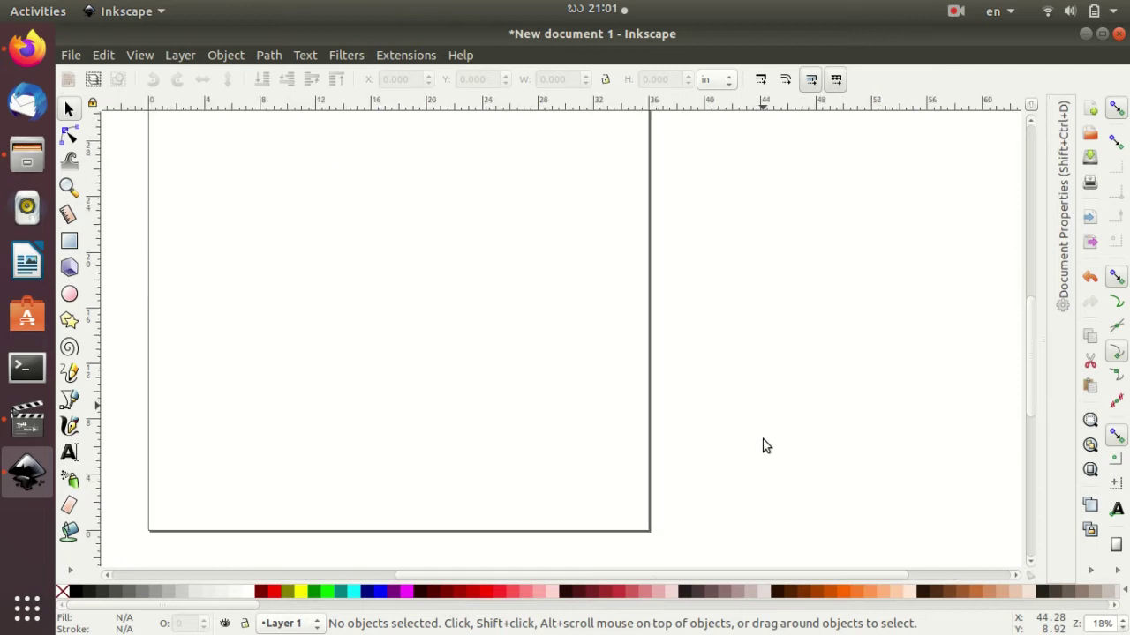
scroll(764, 439, "up", 1)
scroll(764, 437, "up", 1)
scroll(765, 439, "down", 1, "ctrl")
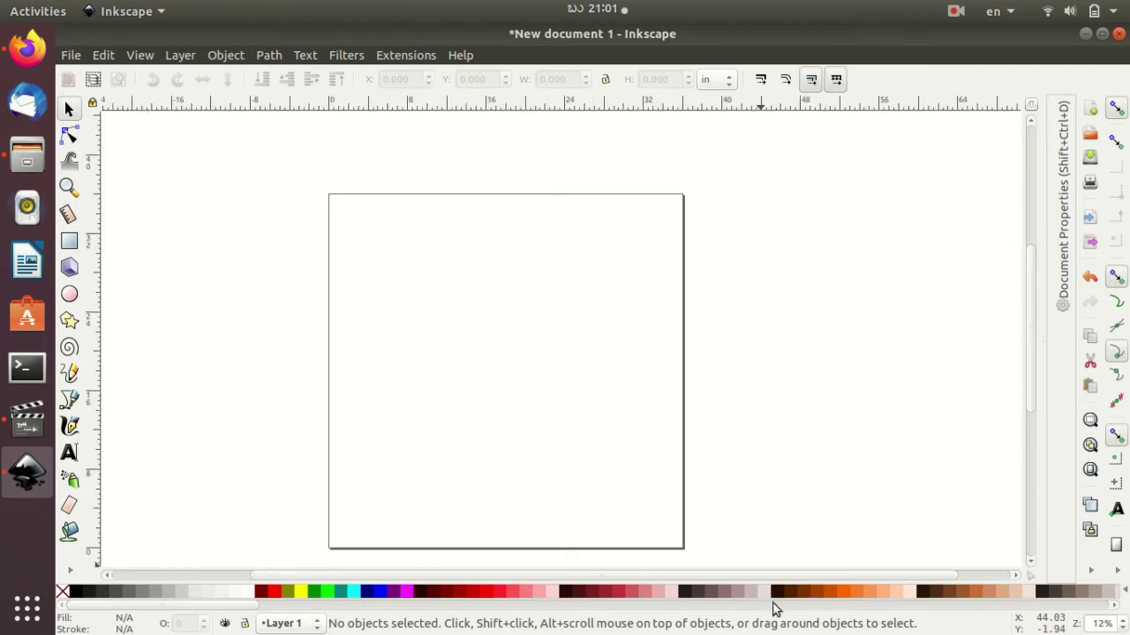
left_click_drag(779, 579, 706, 578)
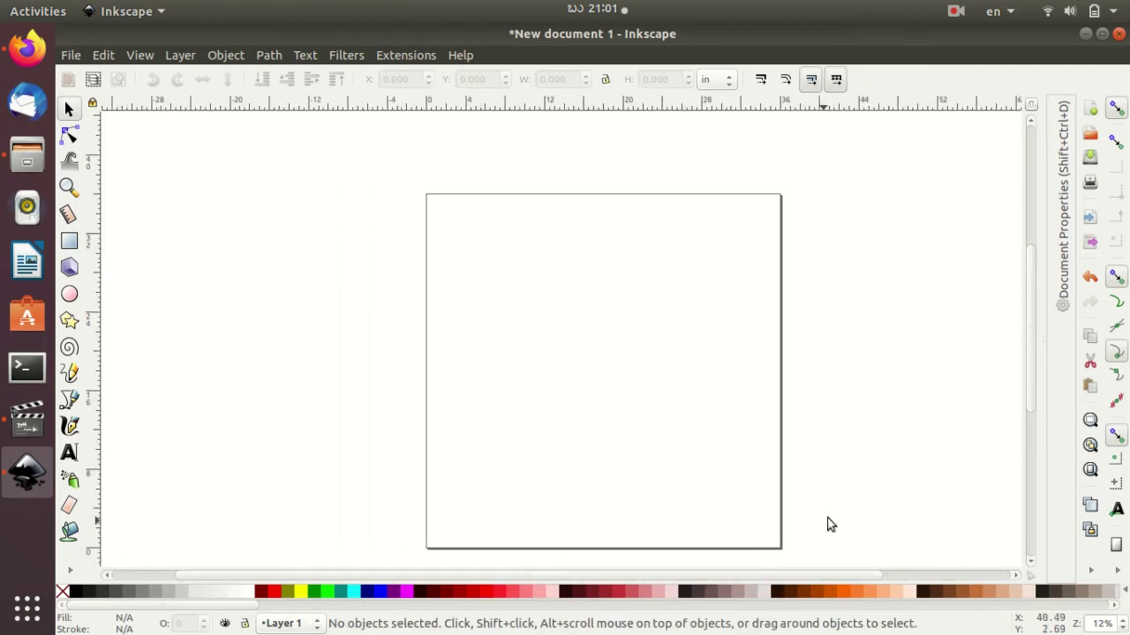
scroll(848, 481, "down", 1)
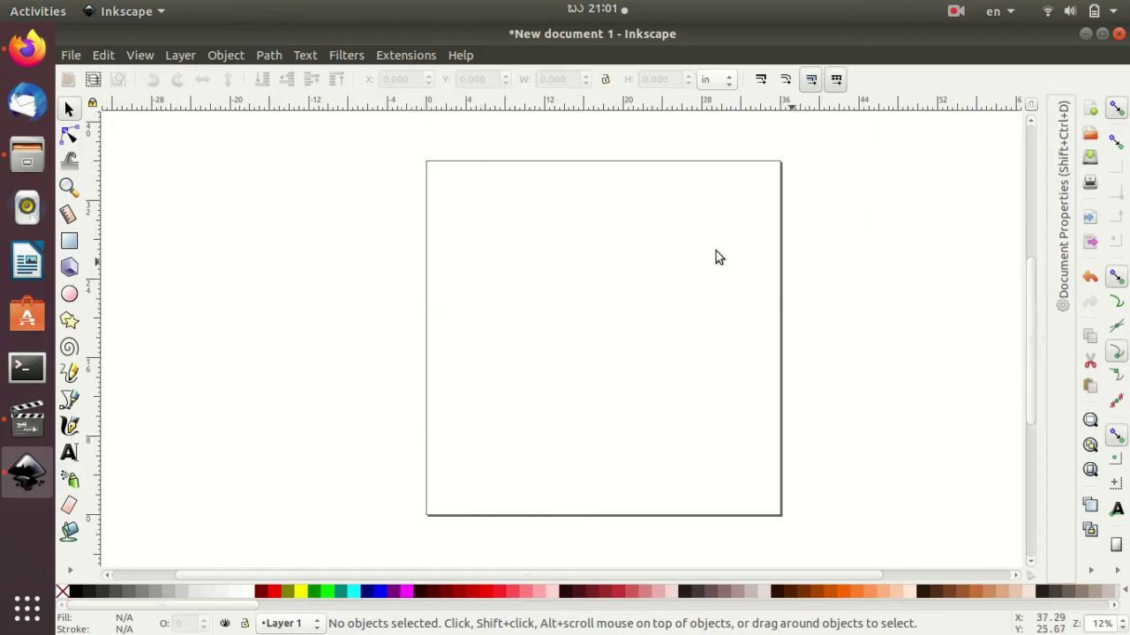
left_click(1065, 251)
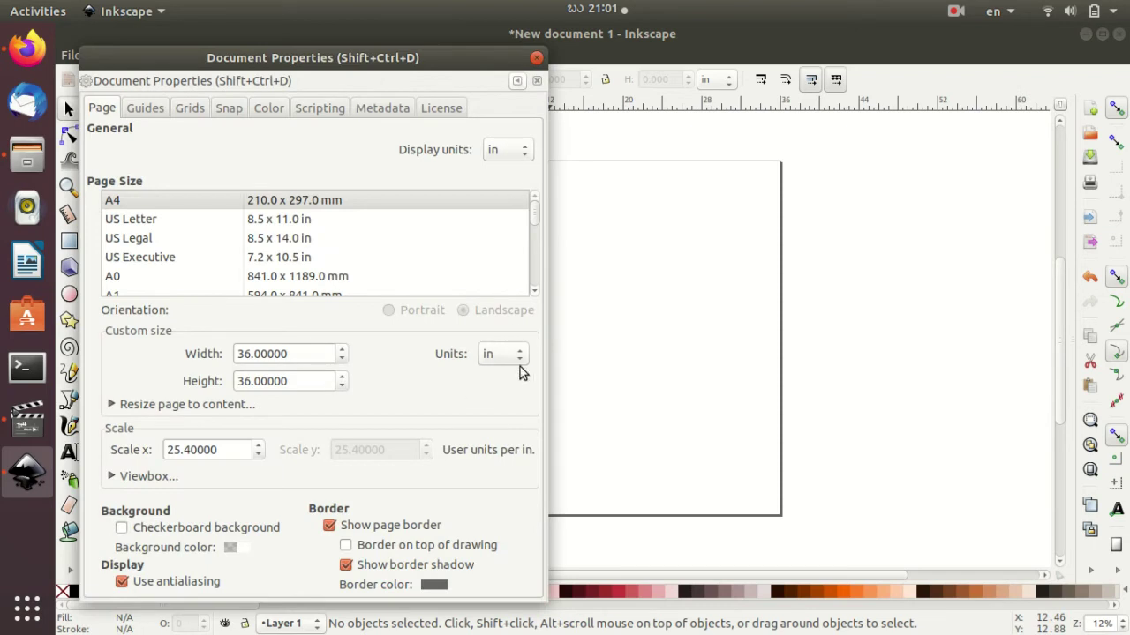
left_click(519, 81)
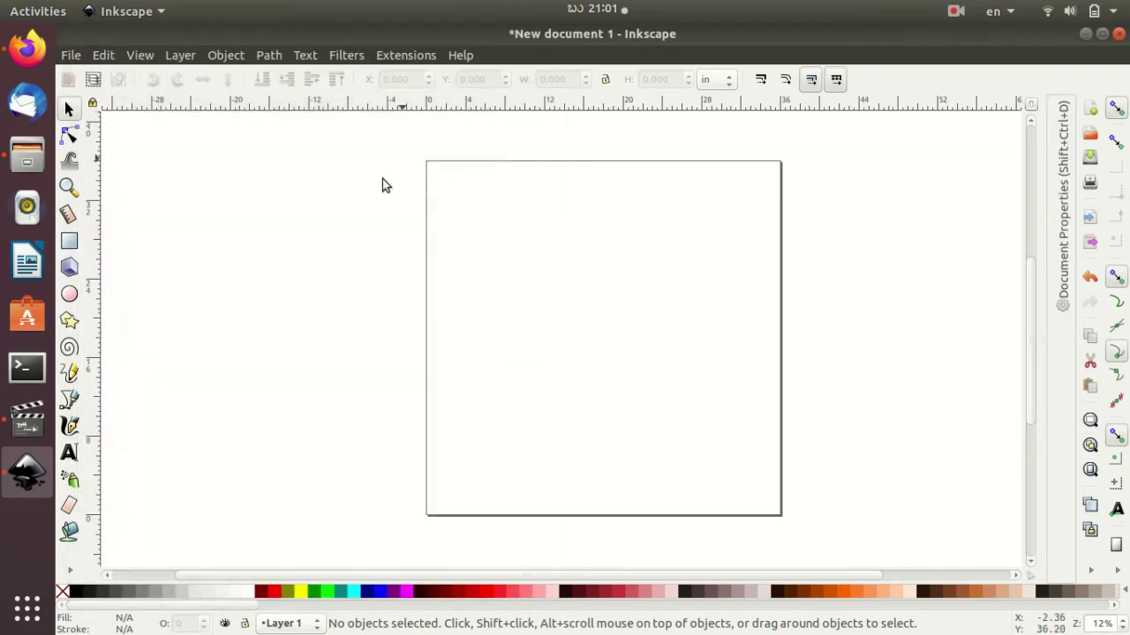
Draw a page-sized rectangle with no fill and a smaller box near the top of the page
left_click(69, 240)
left_click_drag(419, 160, 785, 523)
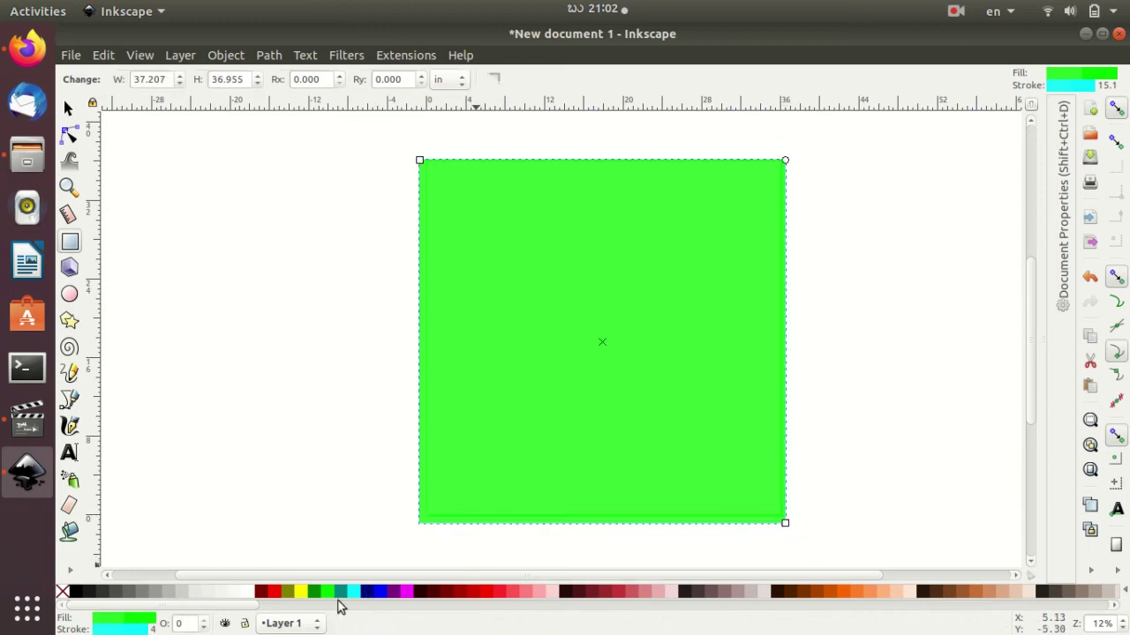
left_click(248, 591)
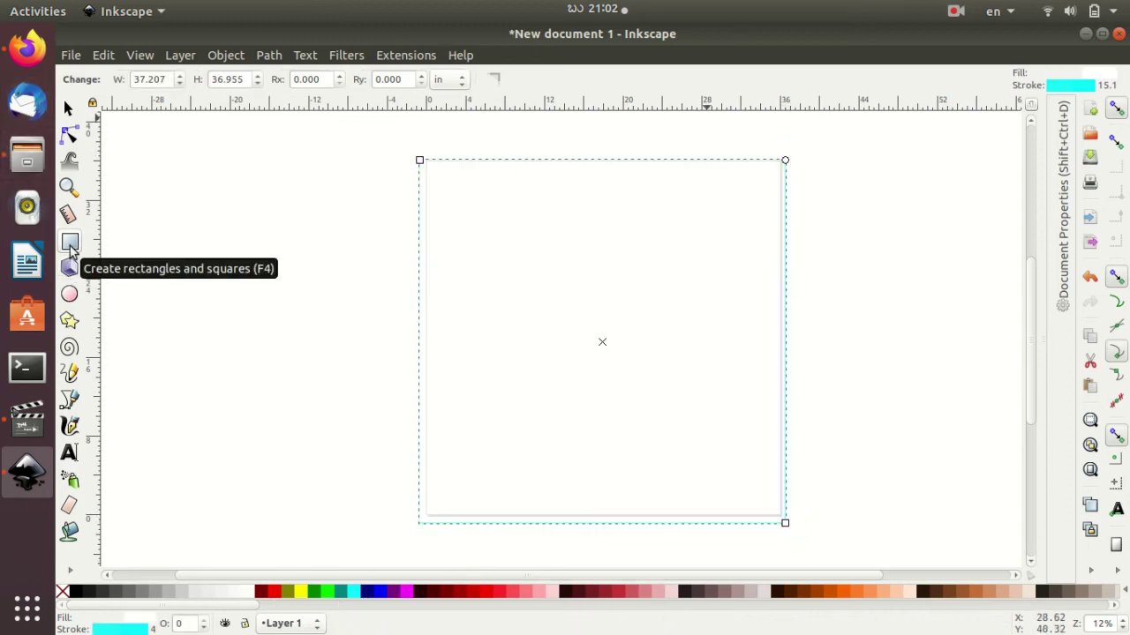
left_click_drag(479, 205, 733, 284)
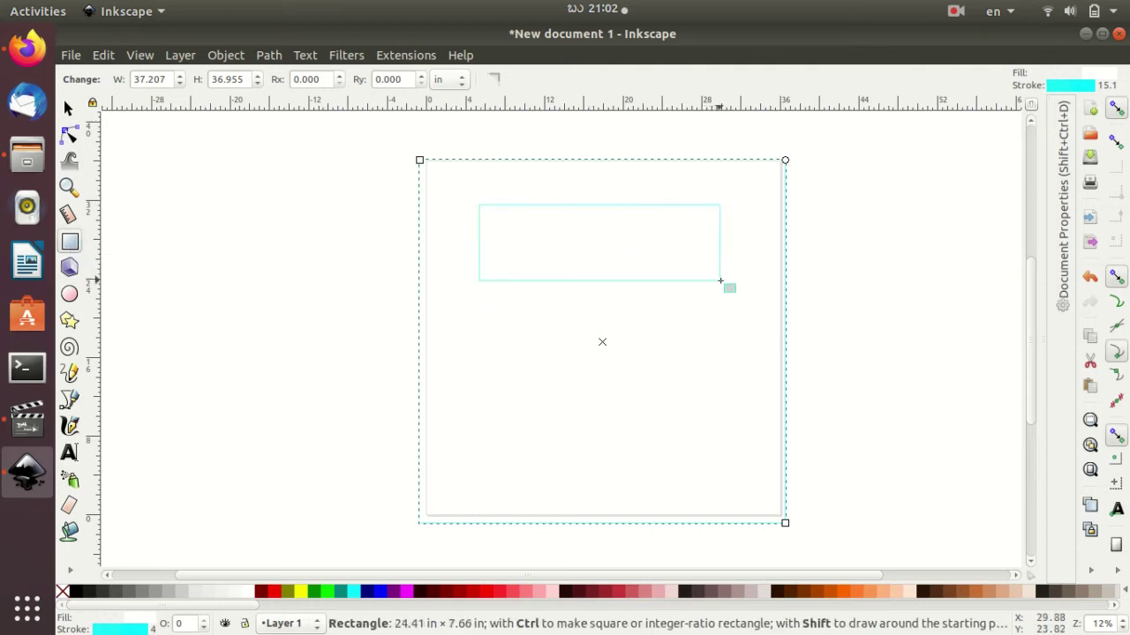
Add large dark red ILP text, scaled and positioned inside the top box
left_click(69, 452)
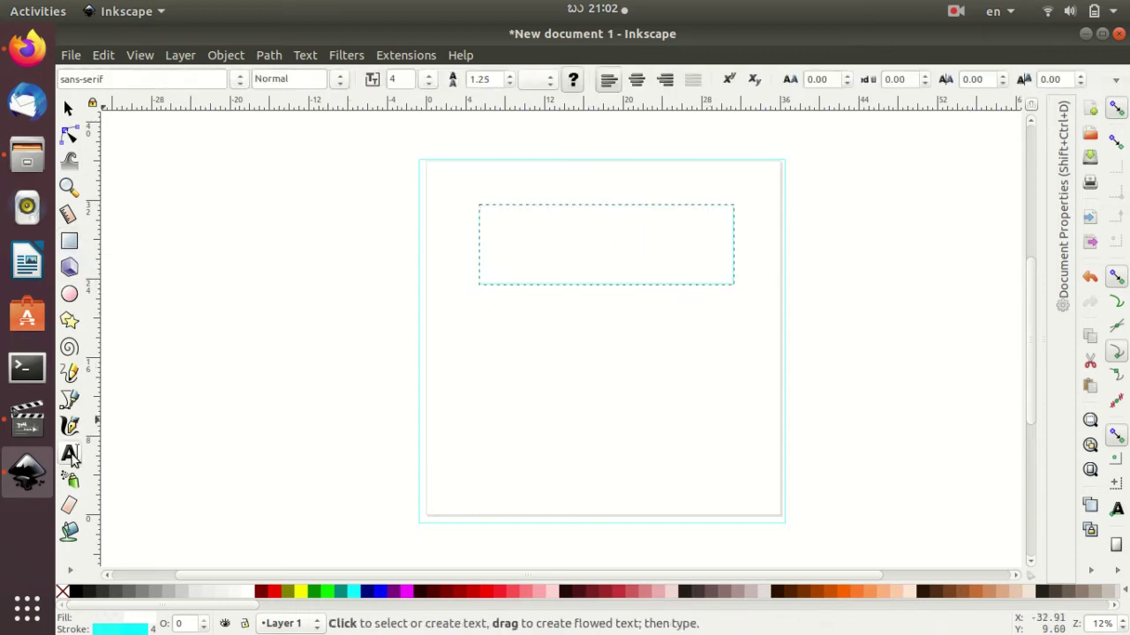
left_click(546, 249)
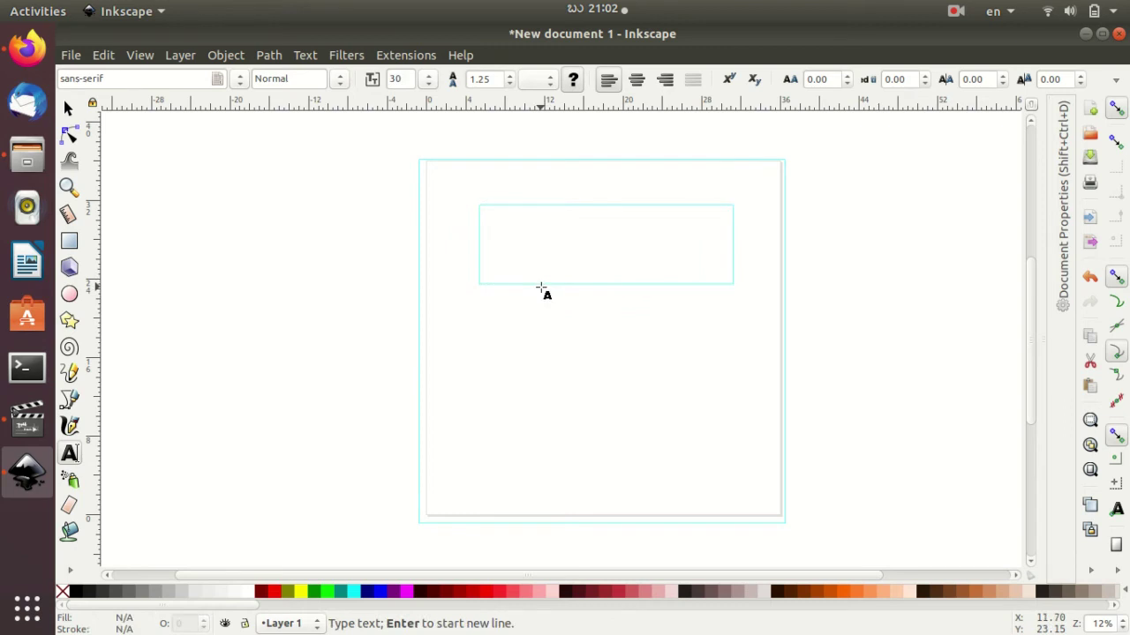
type("Hi")
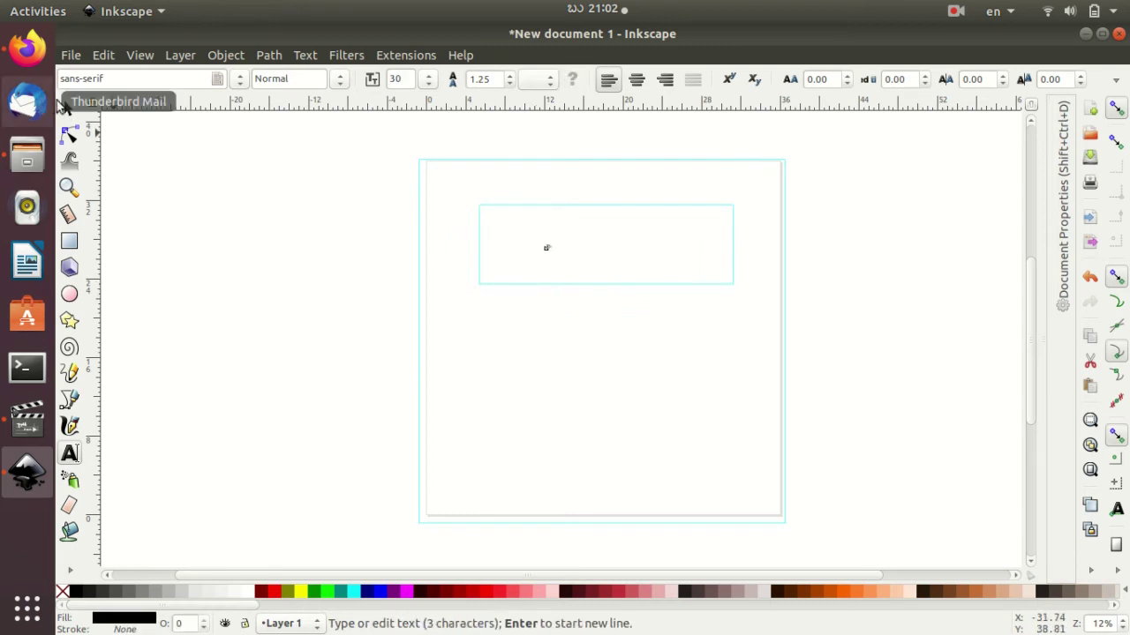
left_click(69, 107)
mouse_move(559, 266)
left_mouse_down()
mouse_move(601, 263)
mouse_move(653, 292)
left_mouse_up()
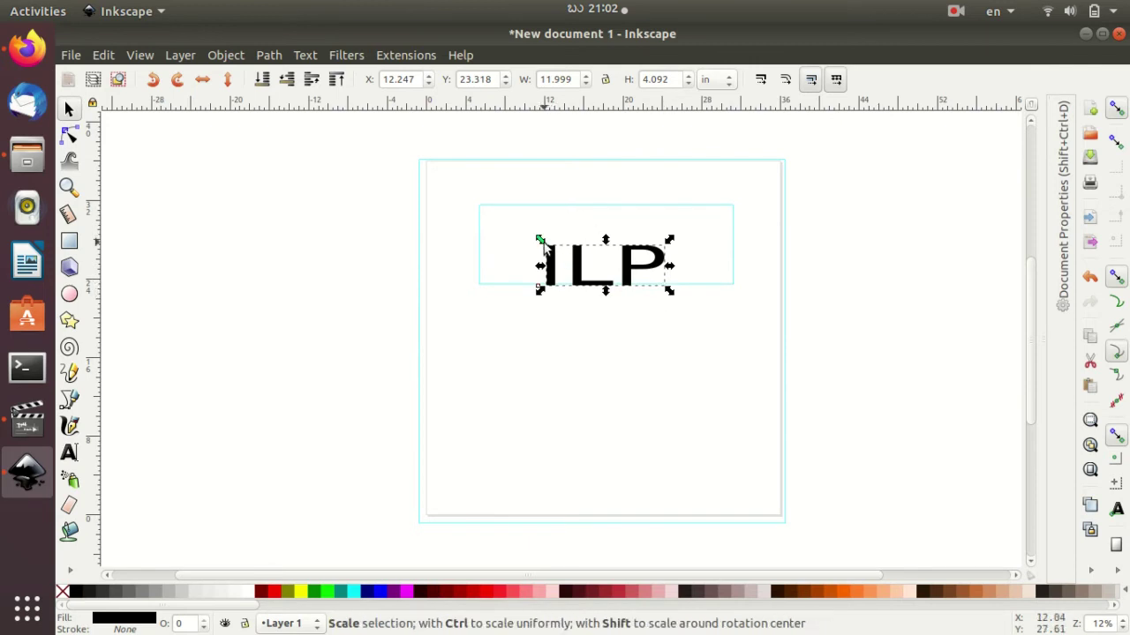
left_click_drag(540, 240, 518, 212)
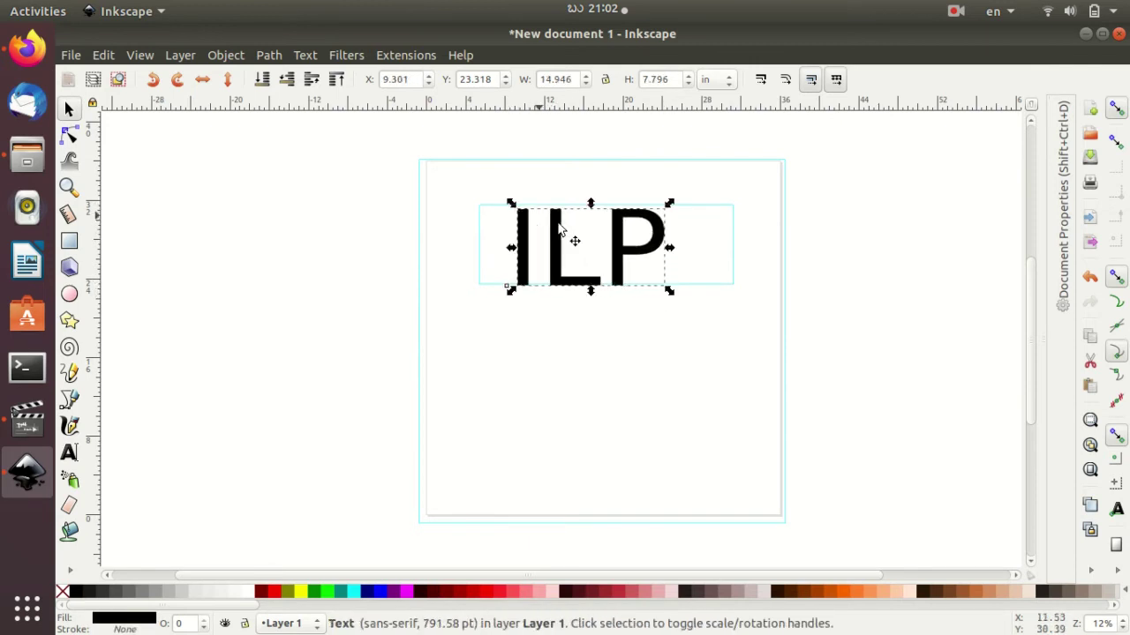
left_click_drag(650, 257, 654, 252)
left_click_drag(526, 201, 535, 204)
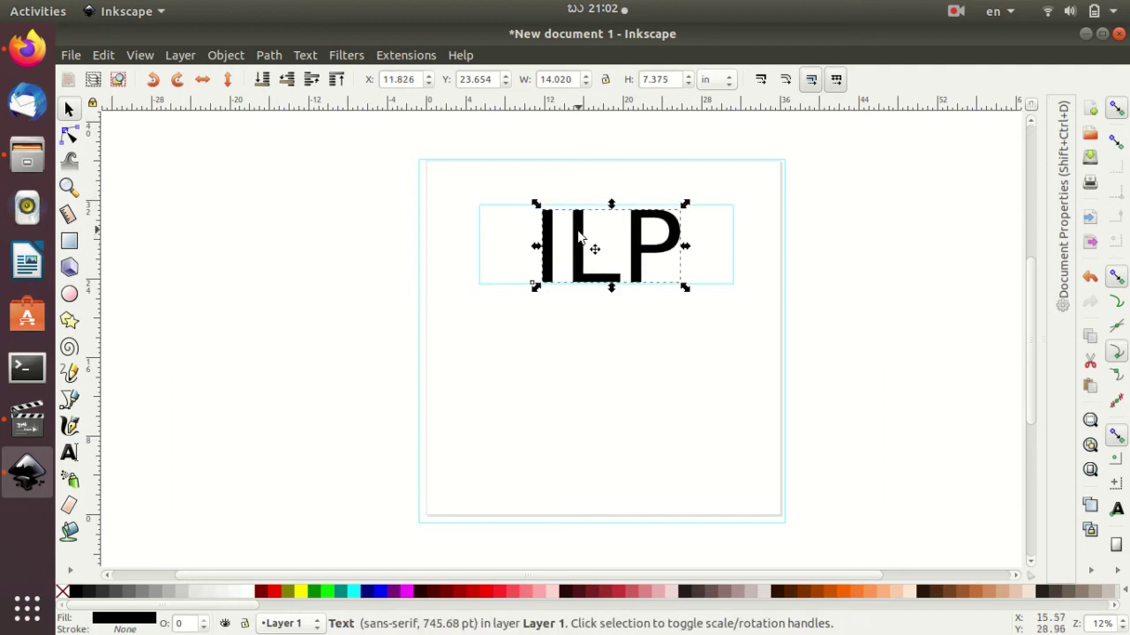
left_click(480, 592)
Add a new text entry lower on the page for the caption
left_click(581, 369)
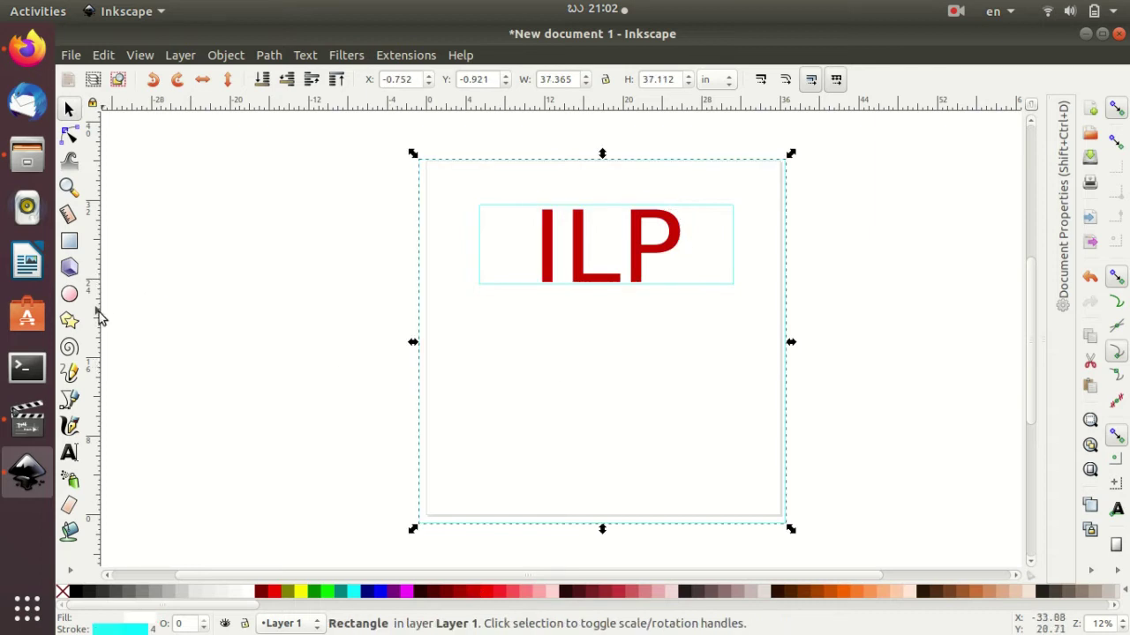
left_click(68, 453)
left_click(491, 405)
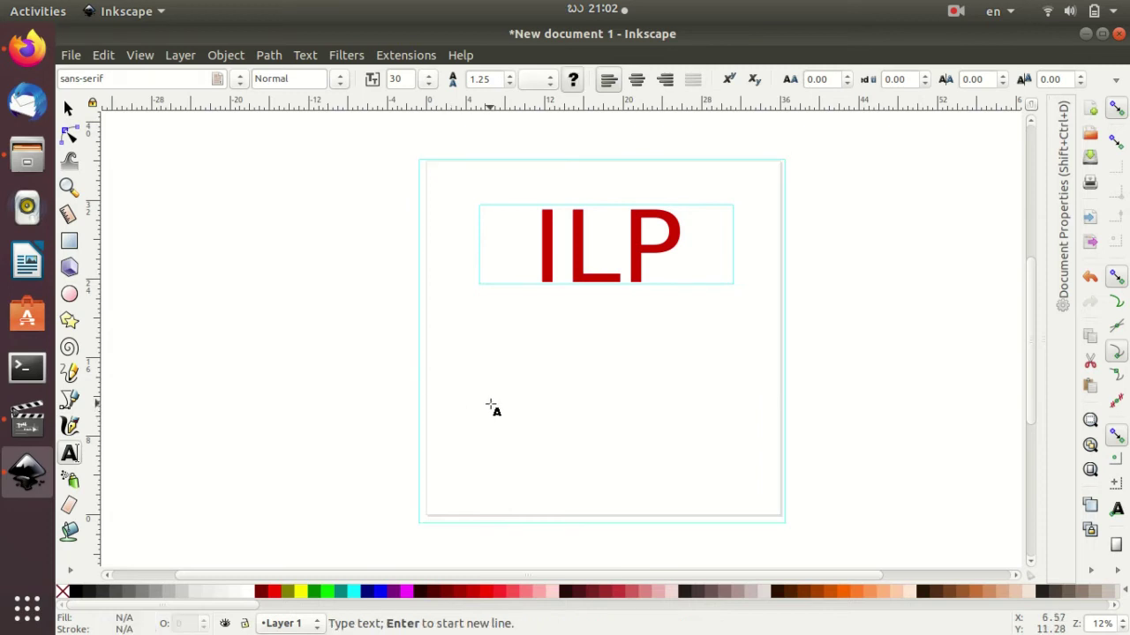
type("a")
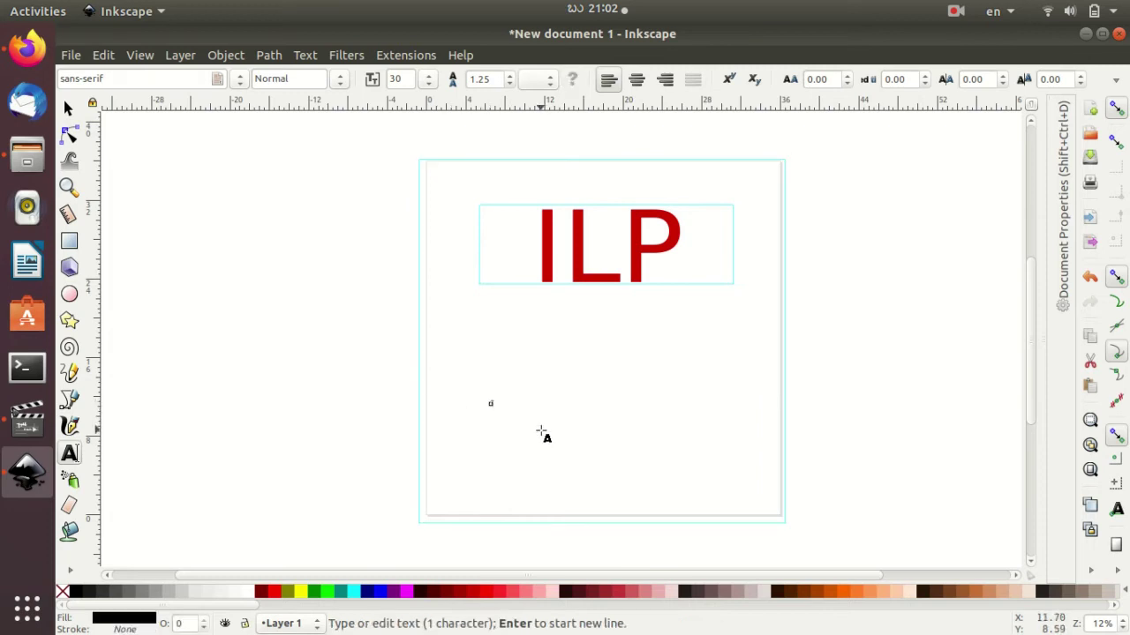
type("bc")
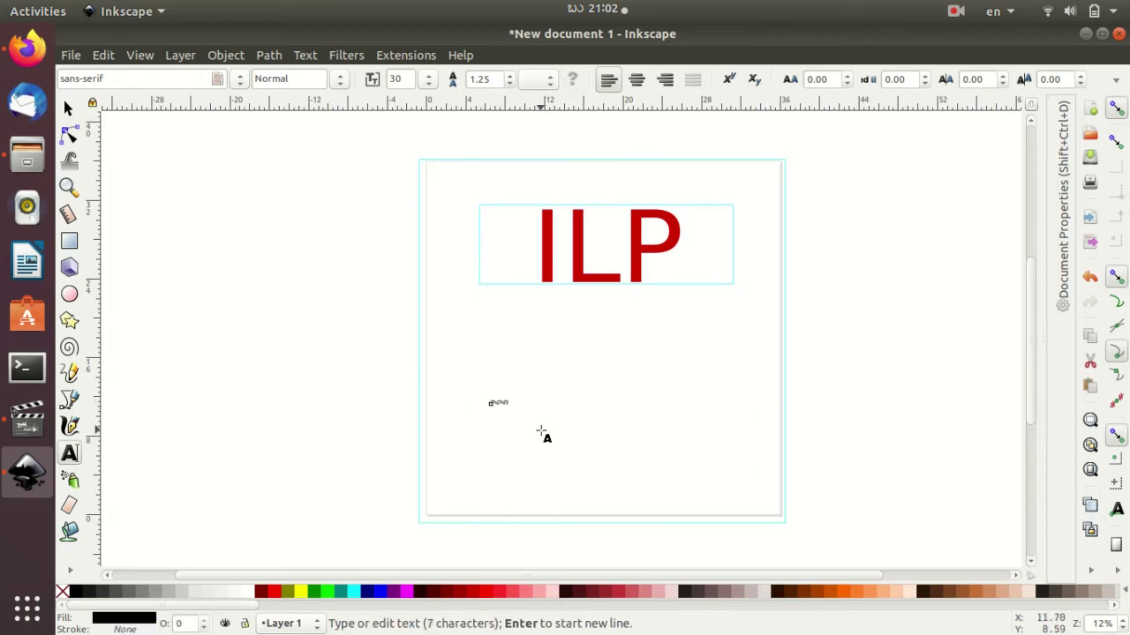
type("ij")
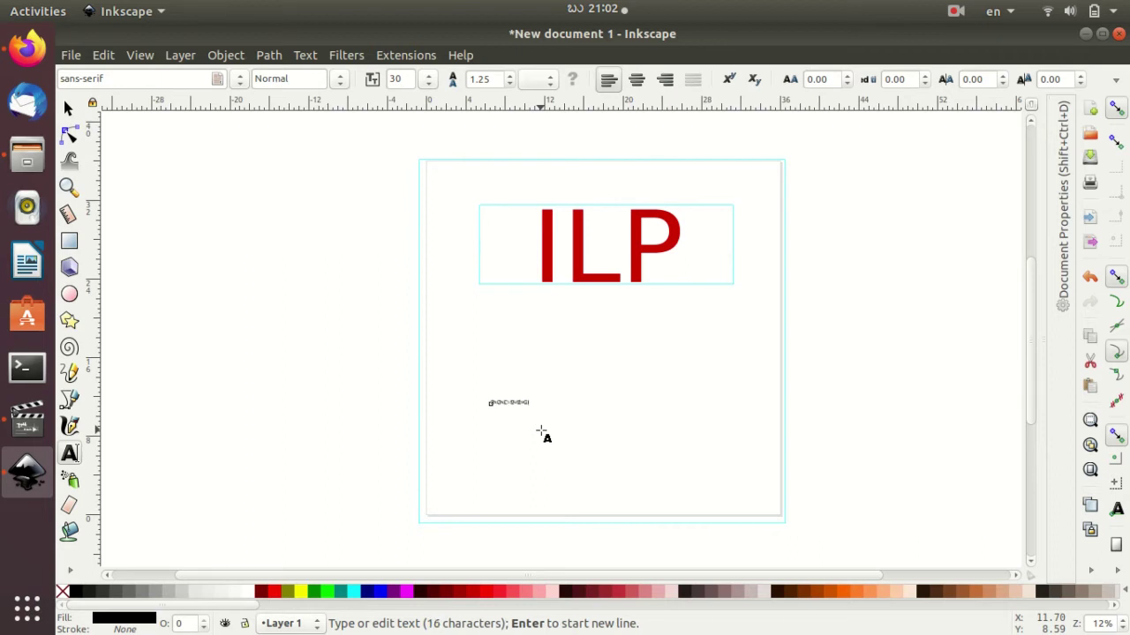
Stretch the ONLINE TRAINING caption large, move it to the page bottom and colour it blue
left_click(68, 107)
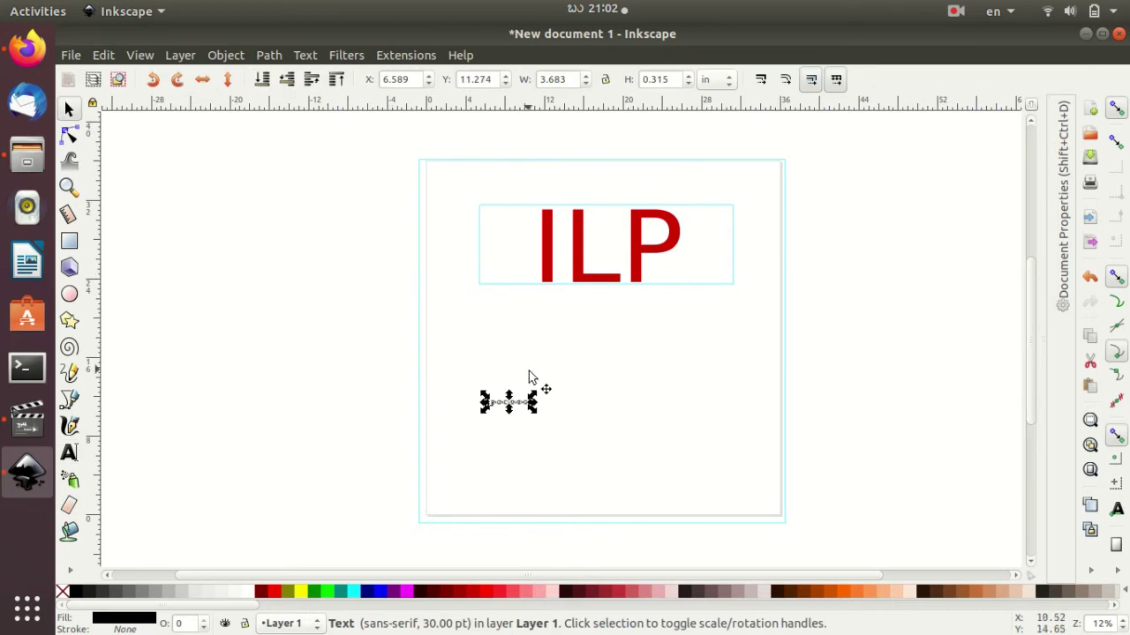
left_click_drag(532, 409, 745, 495)
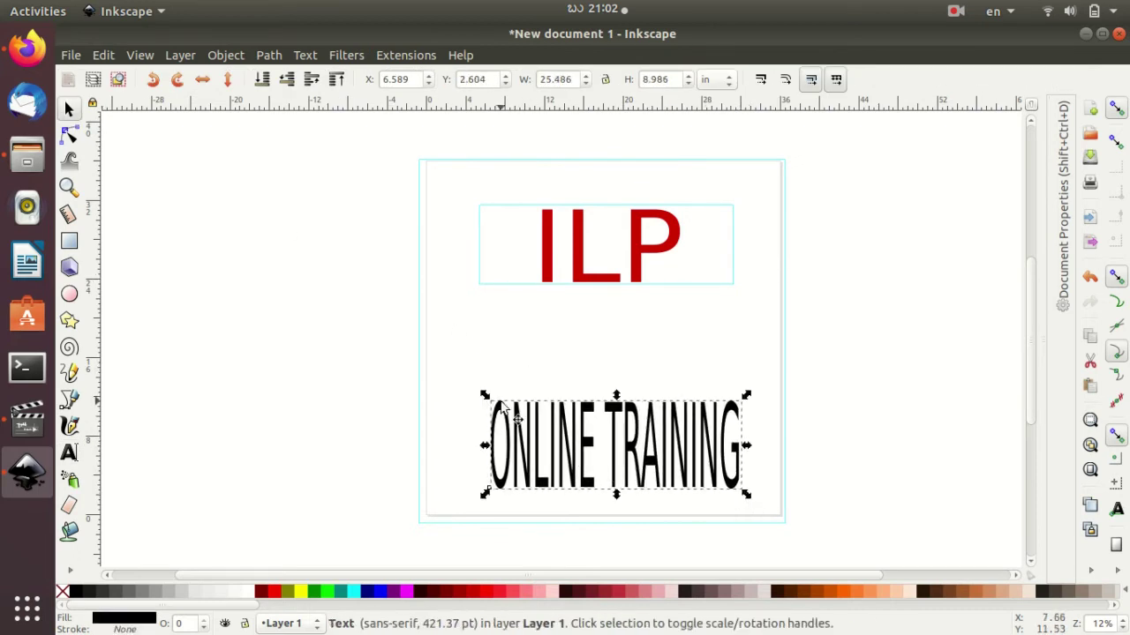
left_click_drag(484, 395, 442, 346)
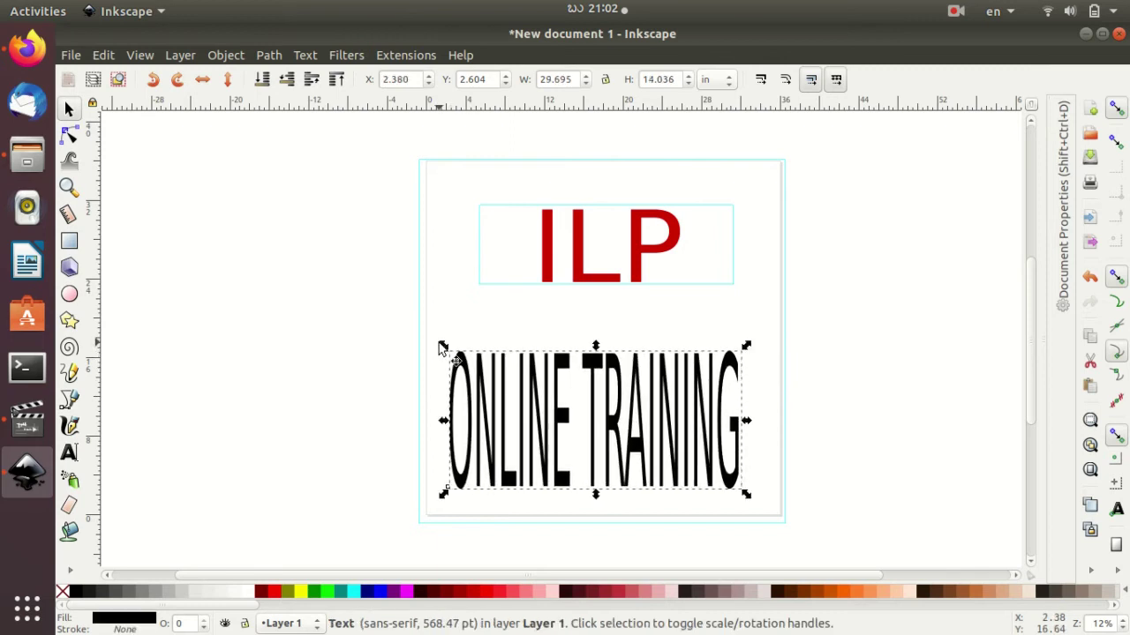
left_click_drag(748, 422, 777, 428)
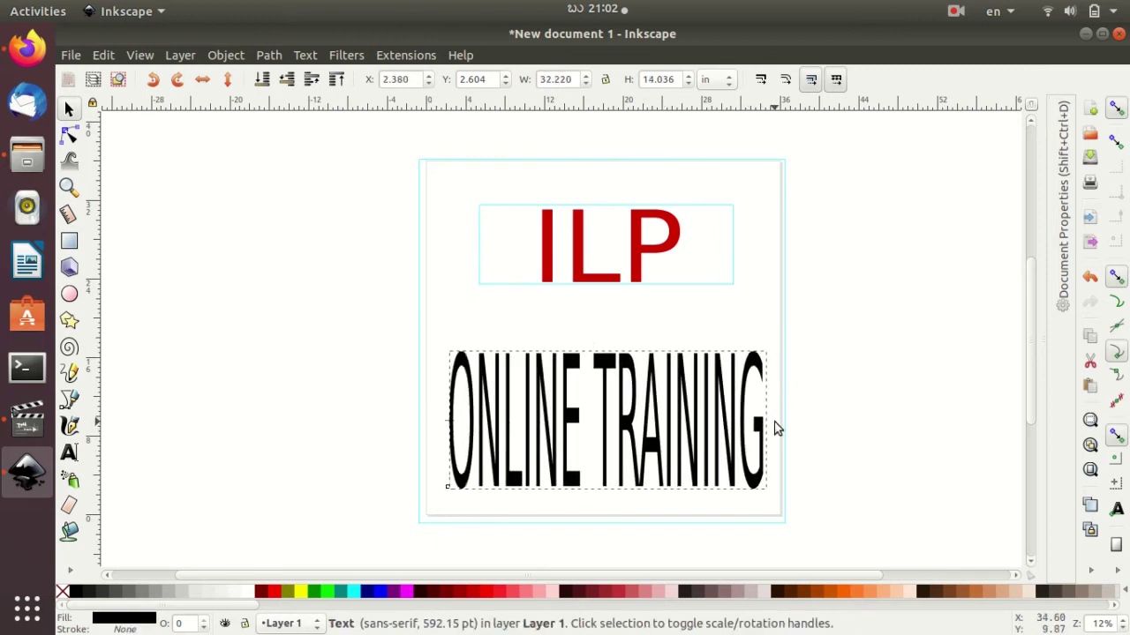
left_click_drag(605, 496, 607, 438)
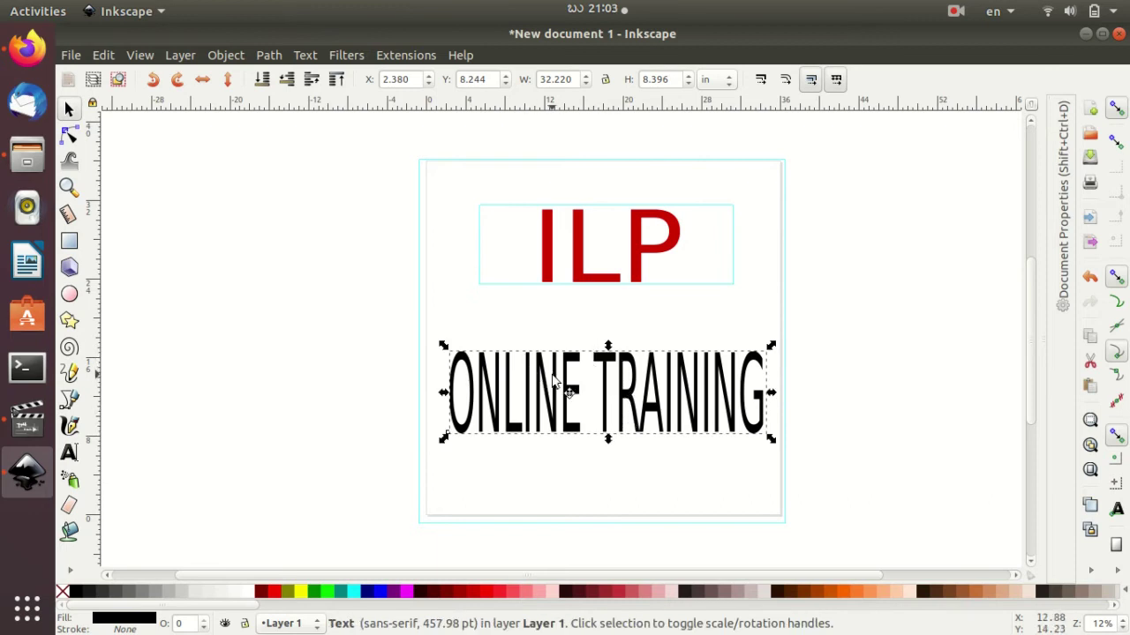
left_click_drag(553, 376, 560, 443)
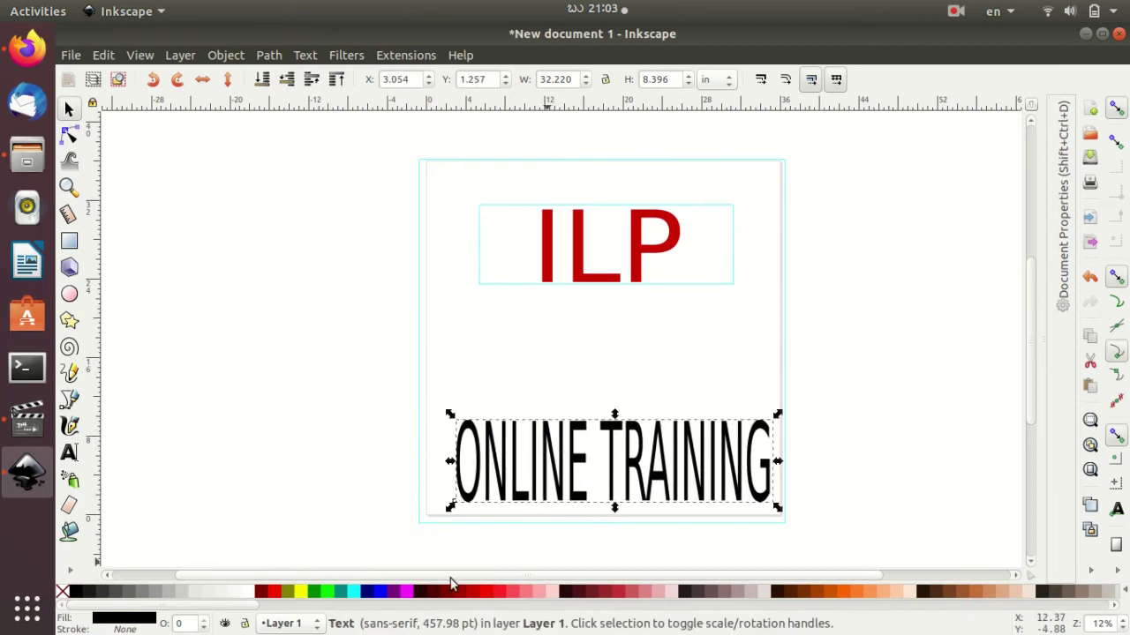
left_click(383, 591)
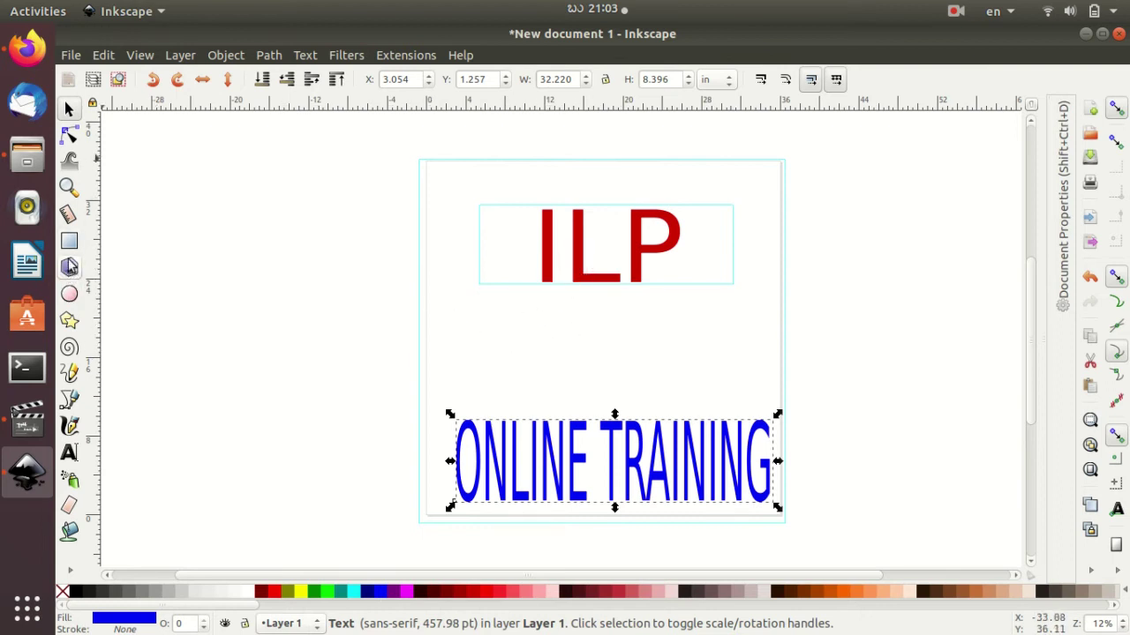
left_click(69, 320)
Draw a five-pointed star and spray three clones of it across the page
left_click_drag(446, 330, 496, 365)
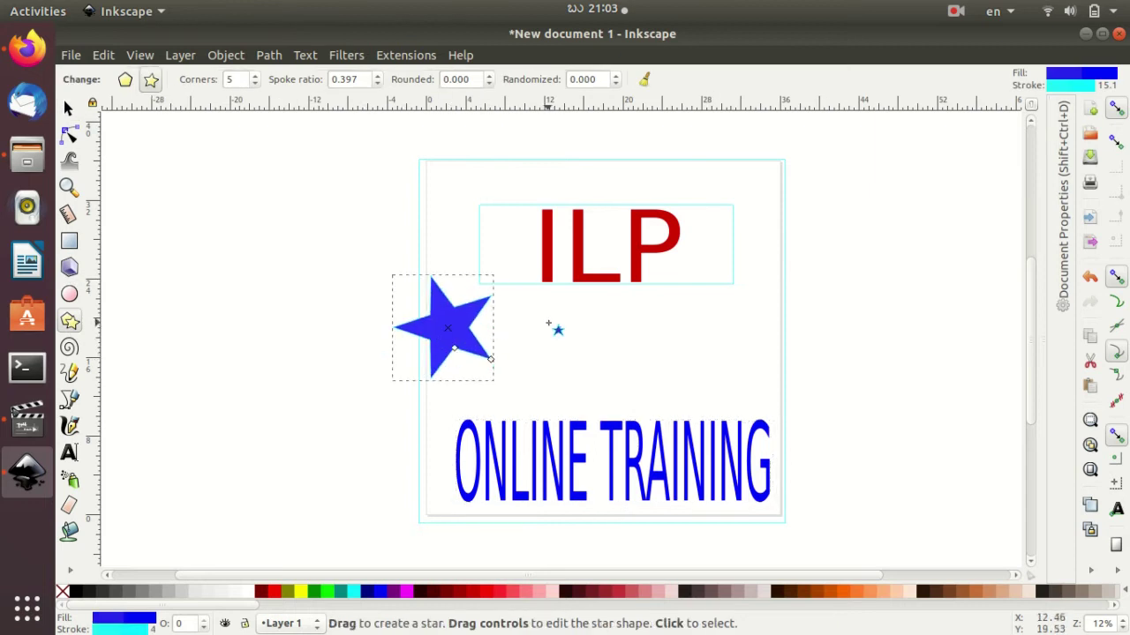
left_click(70, 480)
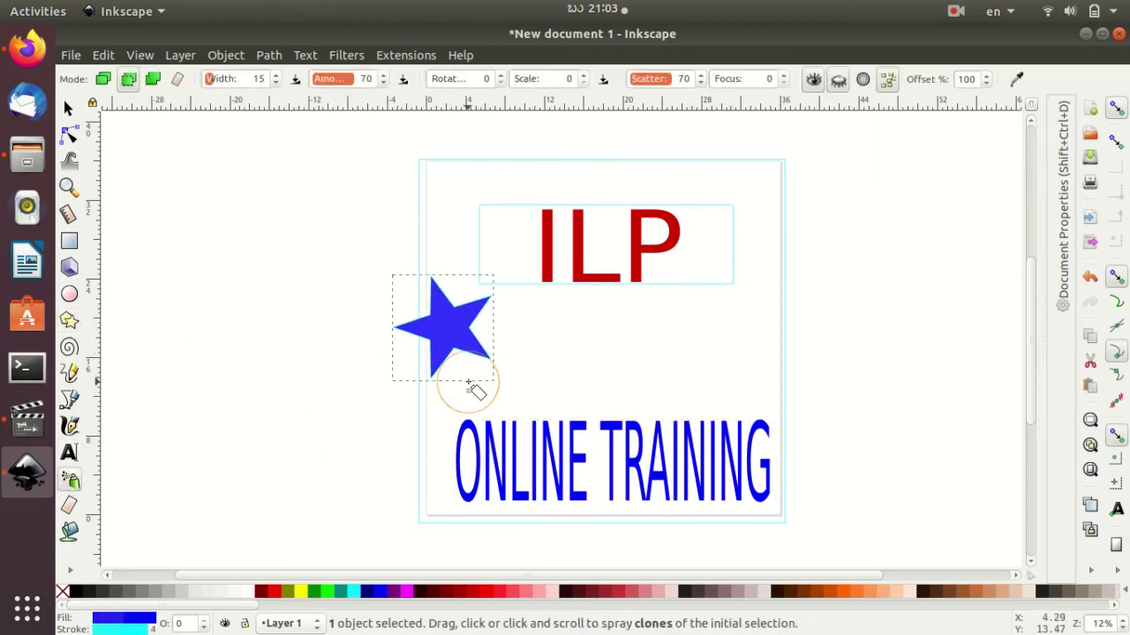
left_click(552, 320)
left_click(670, 348)
left_click(719, 334)
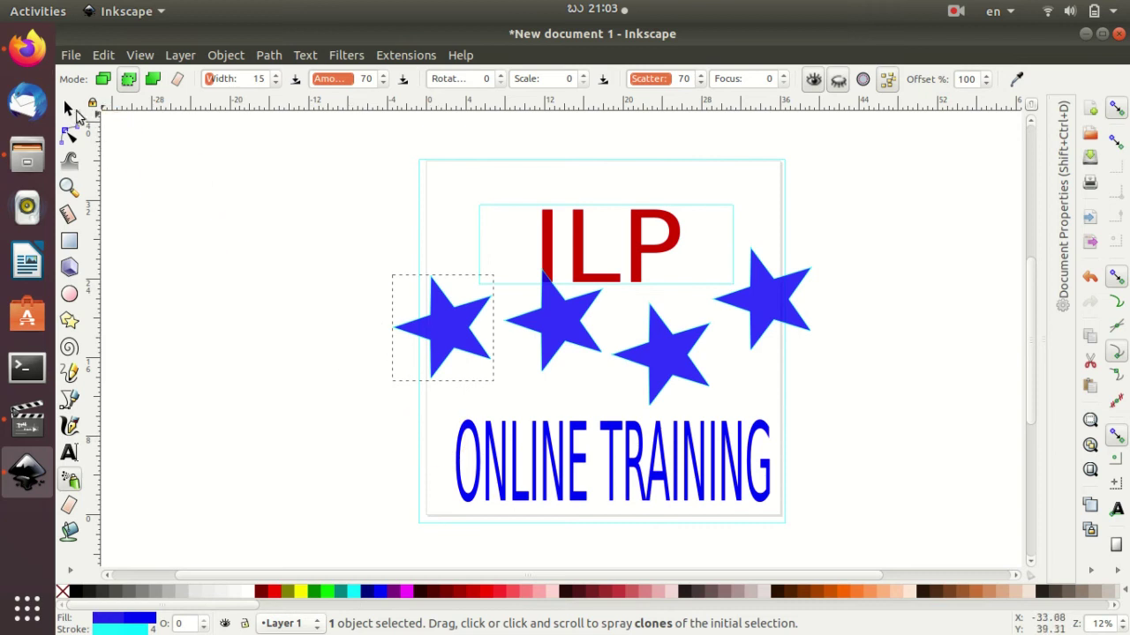
Colour all four stars magenta and shrink them to fit between ILP and the caption
key("s")
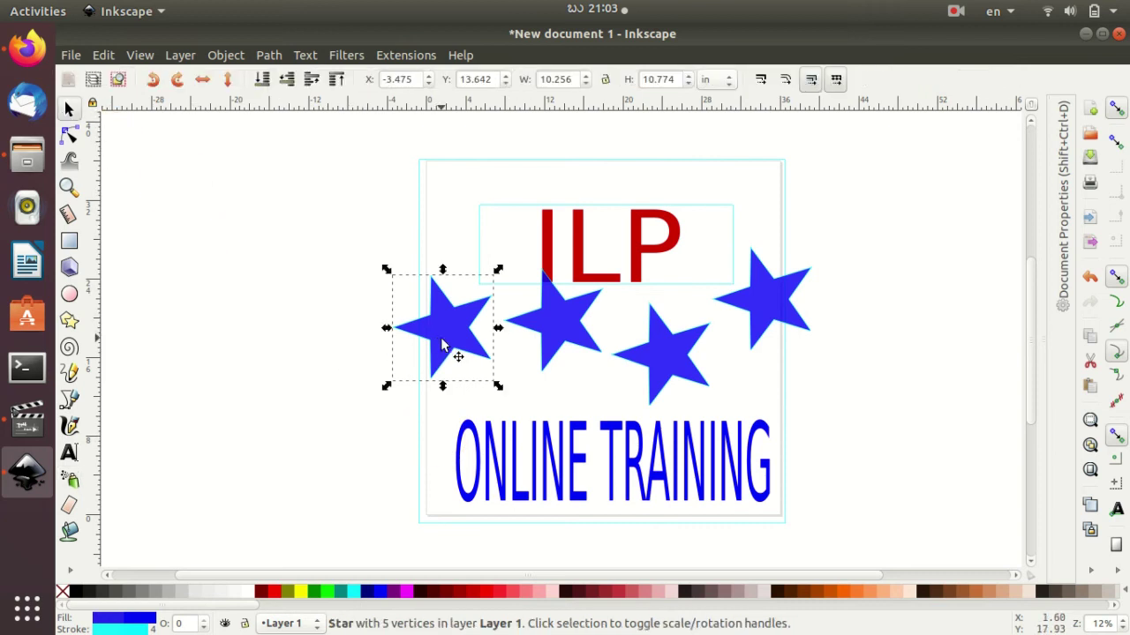
left_click(600, 347, "shift")
left_click(665, 377, "shift")
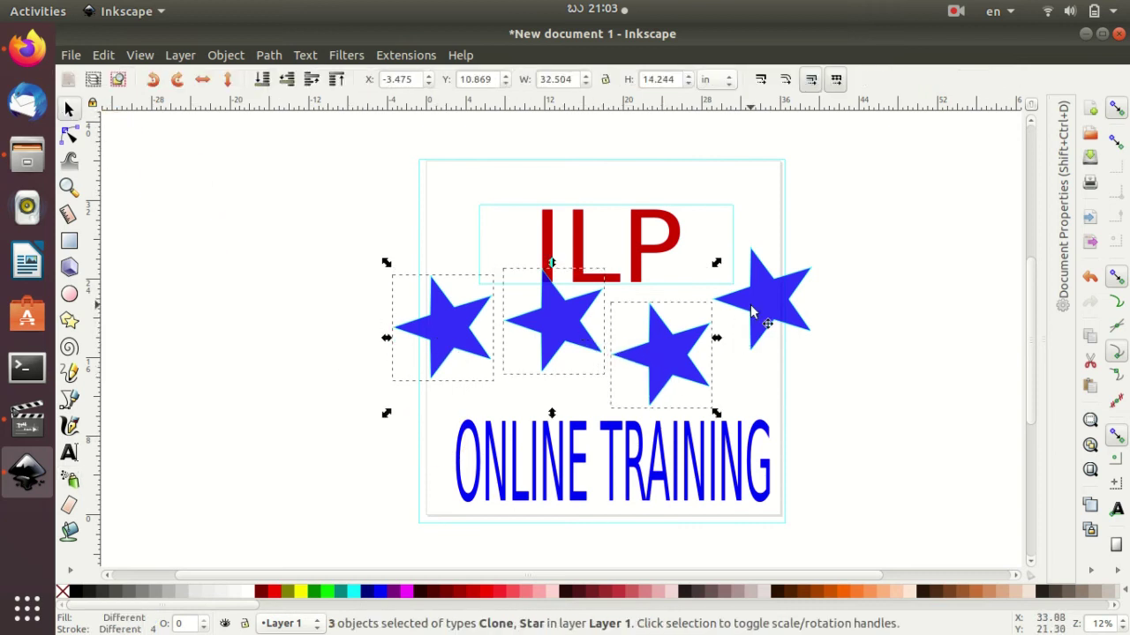
left_click(751, 310, "shift")
left_click(408, 592)
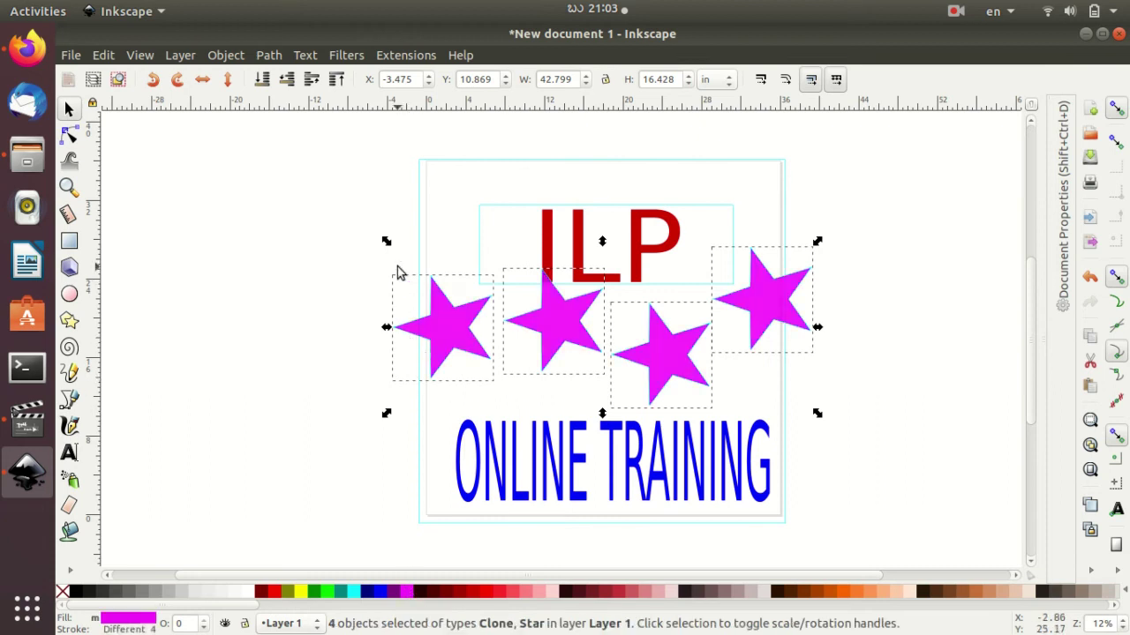
left_click_drag(385, 241, 453, 271)
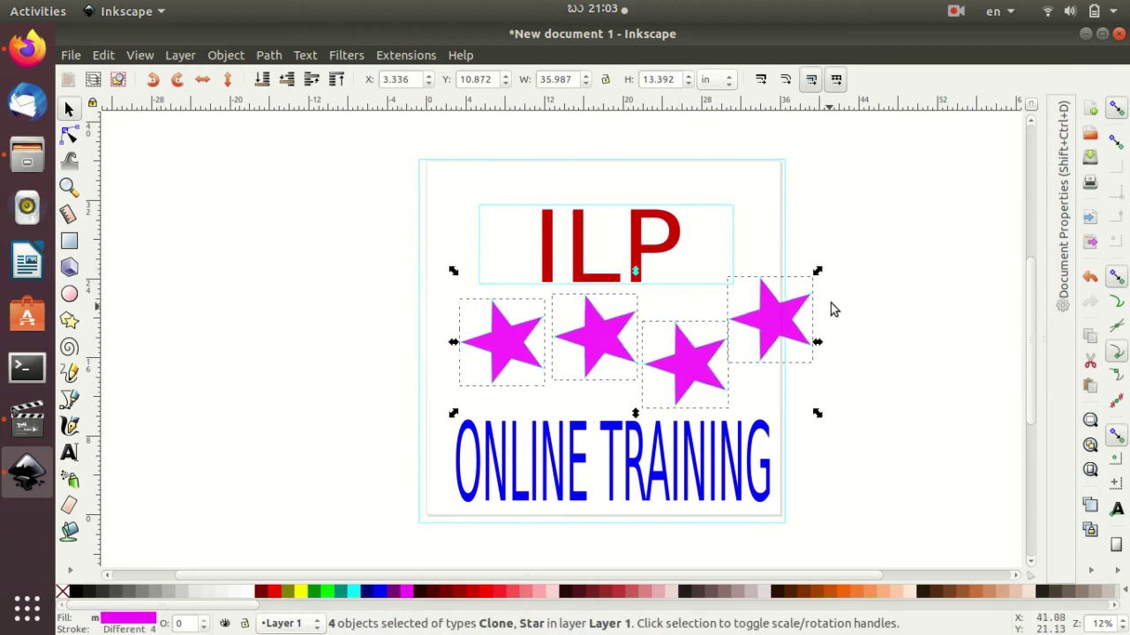
left_click_drag(817, 272, 779, 296)
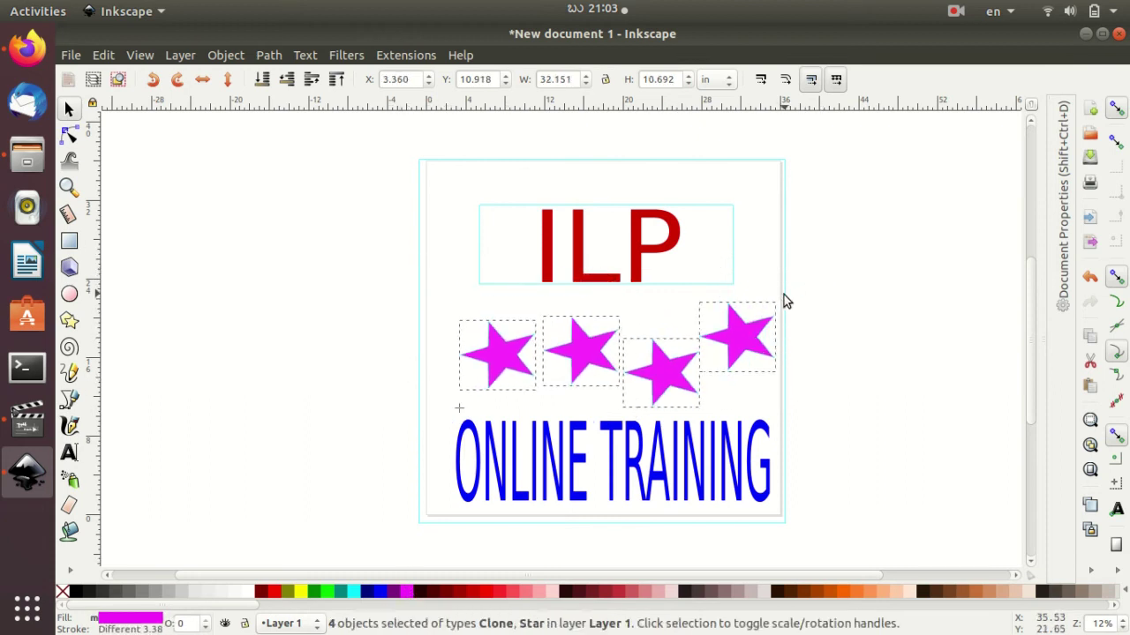
Nudge the background rectangle slightly, then deselect everything
left_click(620, 359)
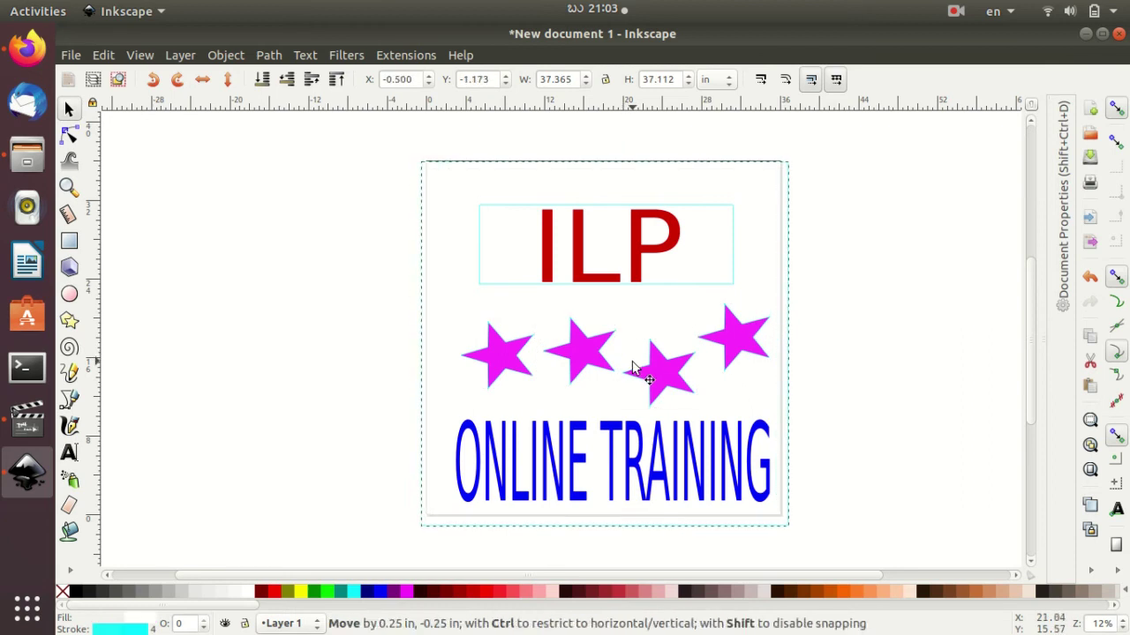
left_click_drag(621, 359, 634, 369)
left_click(582, 363)
left_click(644, 329)
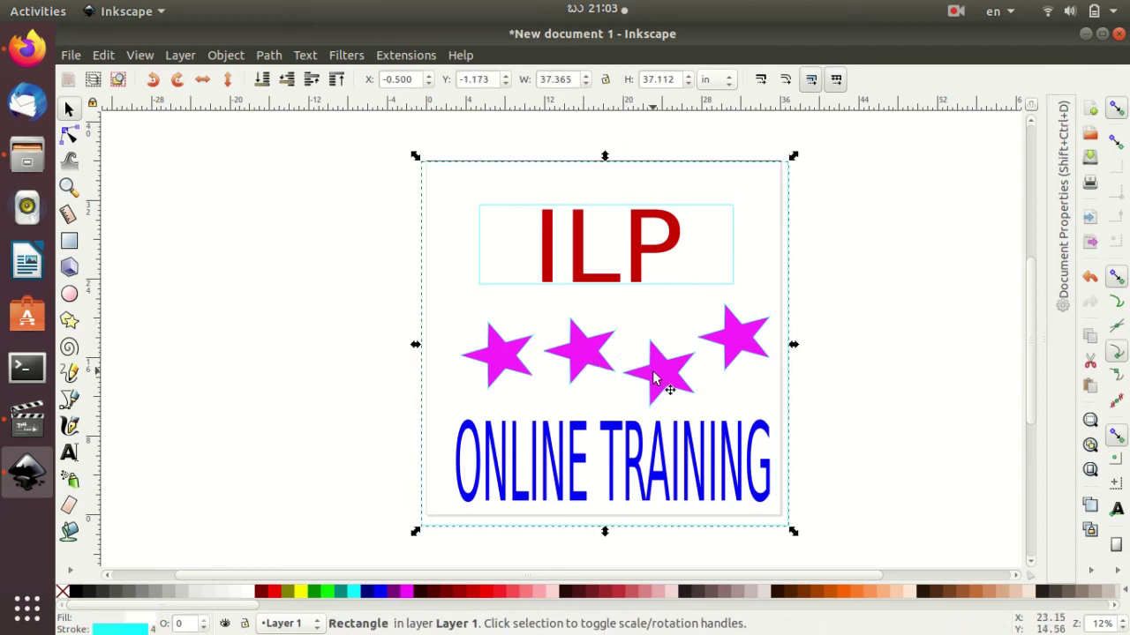
left_click(857, 267)
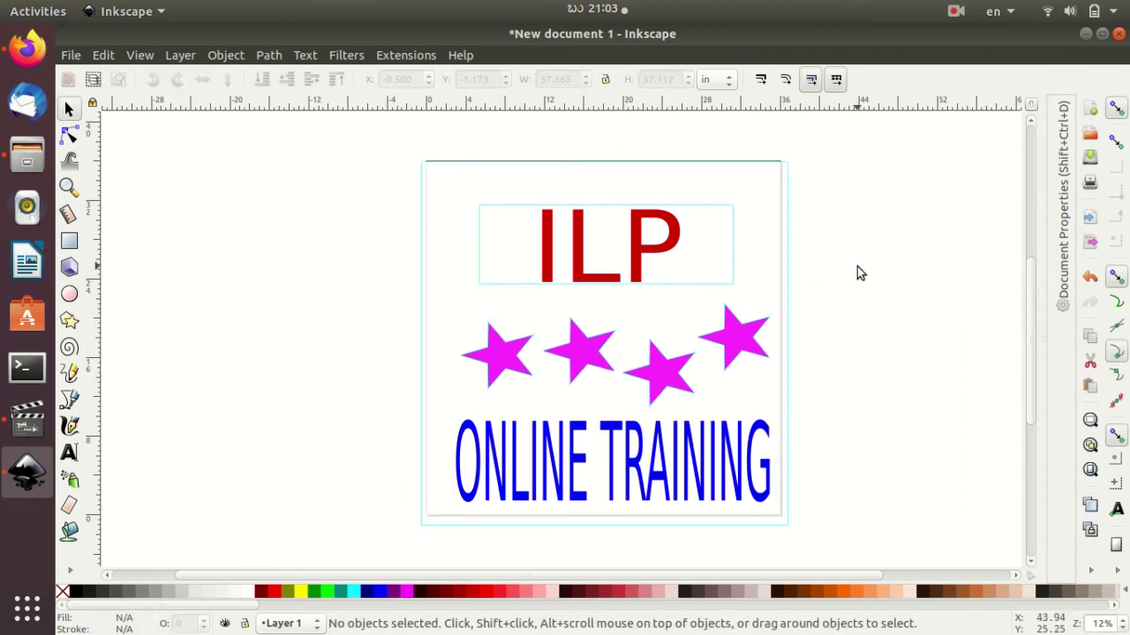
Turn on the checkerboard page background in Document Properties
left_click(71, 56)
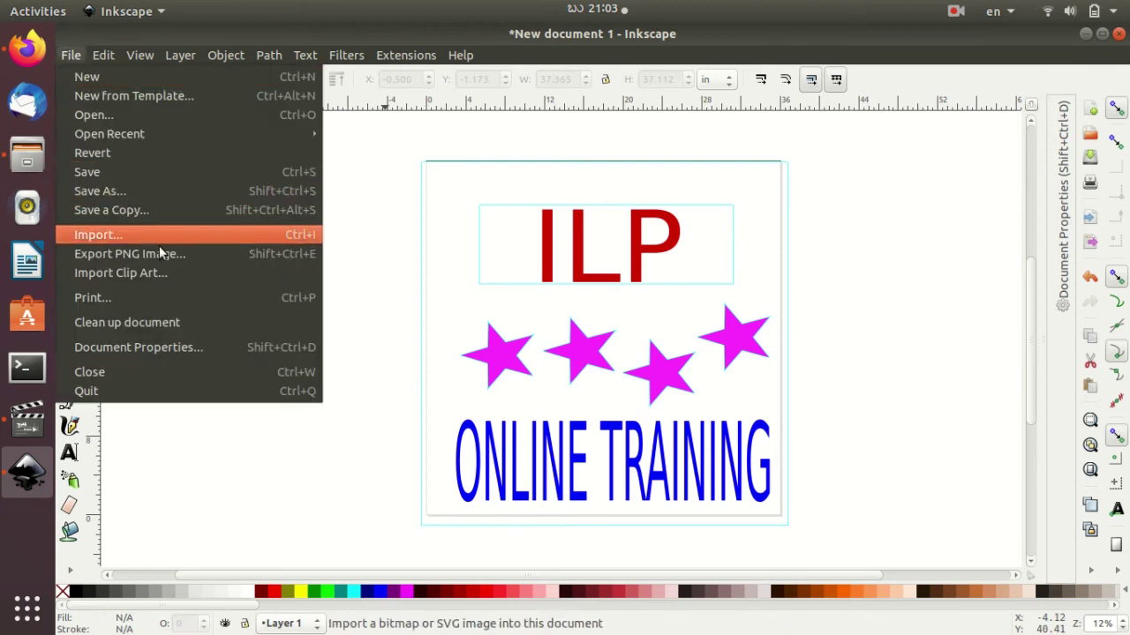
left_click(925, 281)
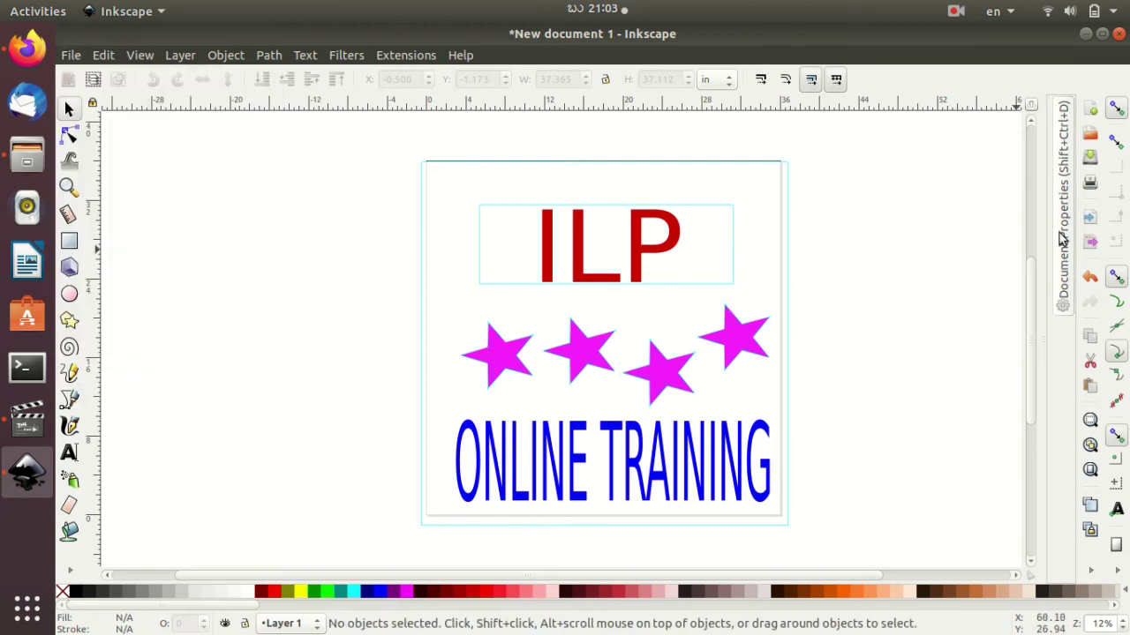
left_click(1063, 203)
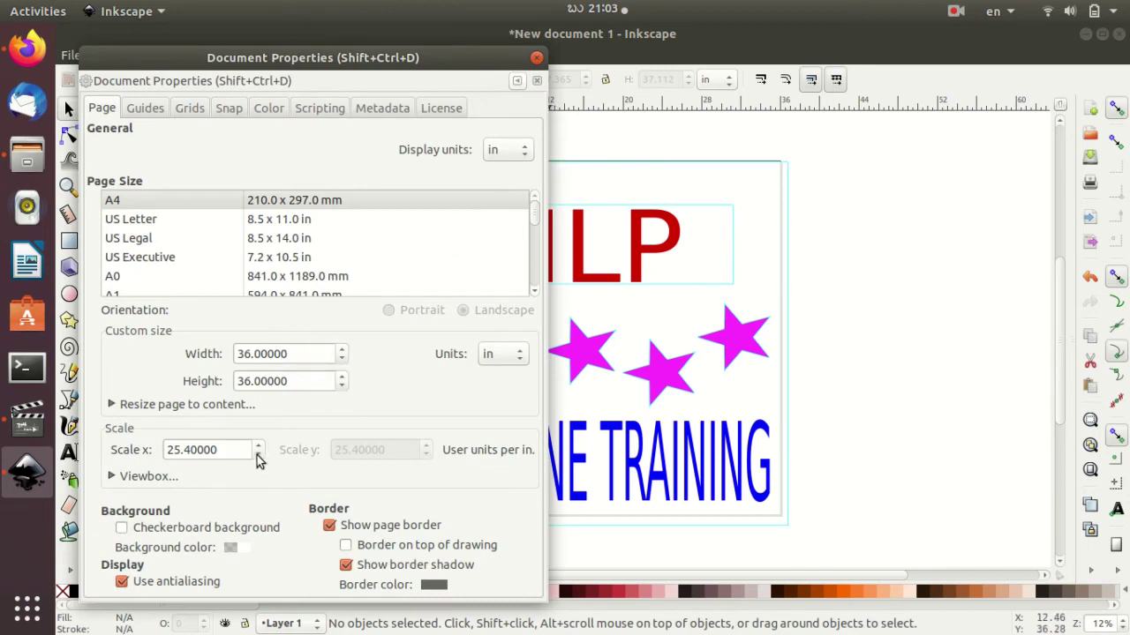
left_click(162, 527)
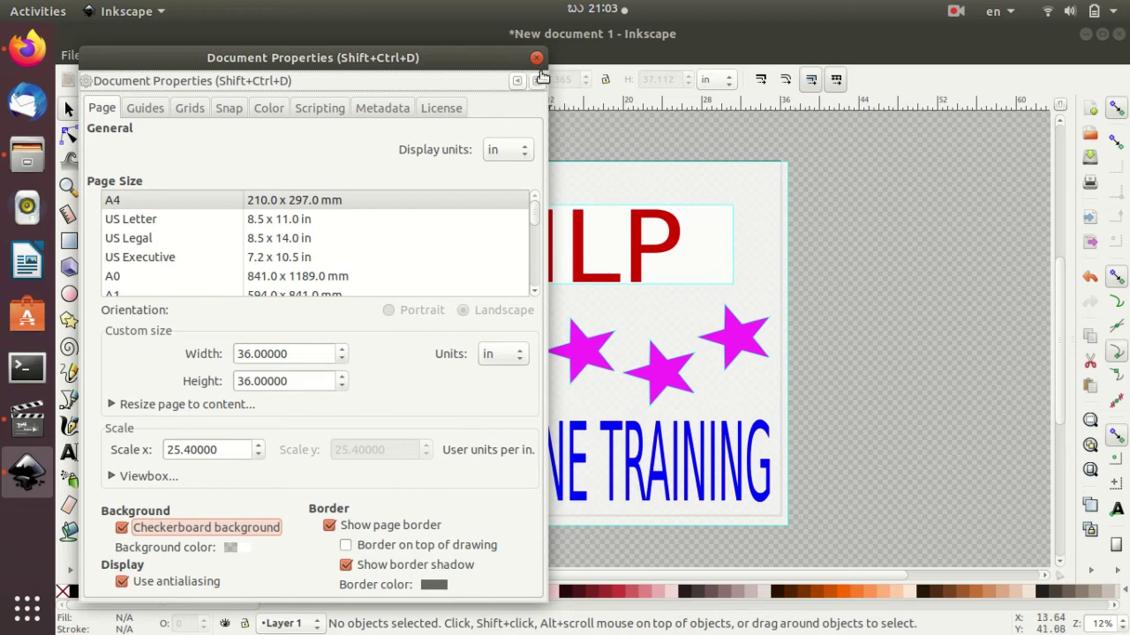
left_click(517, 81)
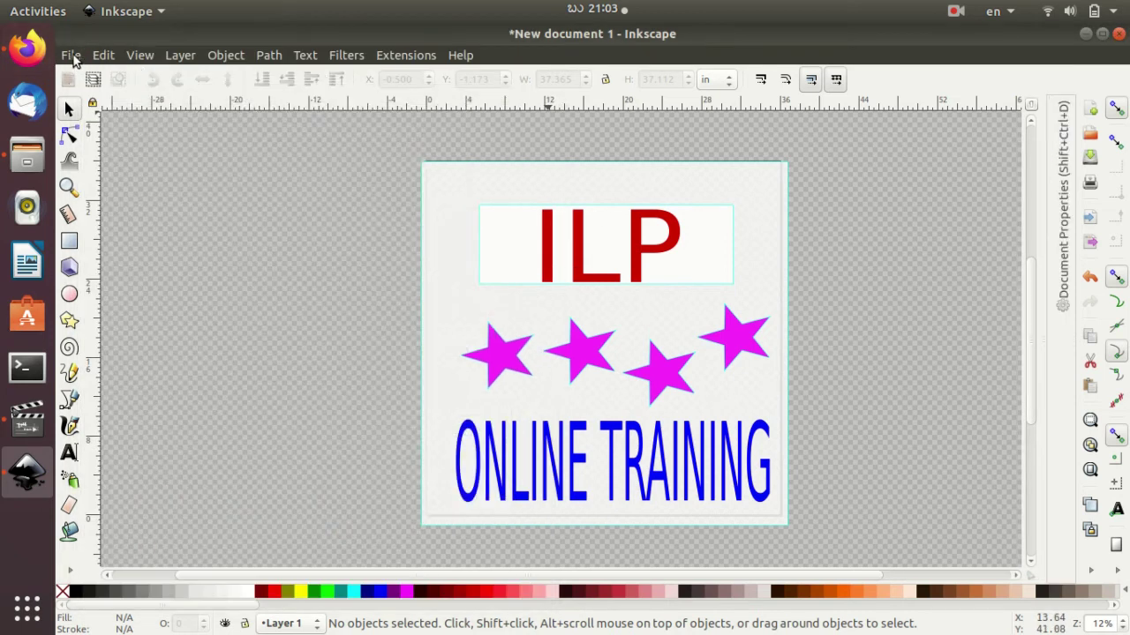
left_click(71, 55)
Save the drawing as ILP2.svg in the Desktop folder
left_click(122, 173)
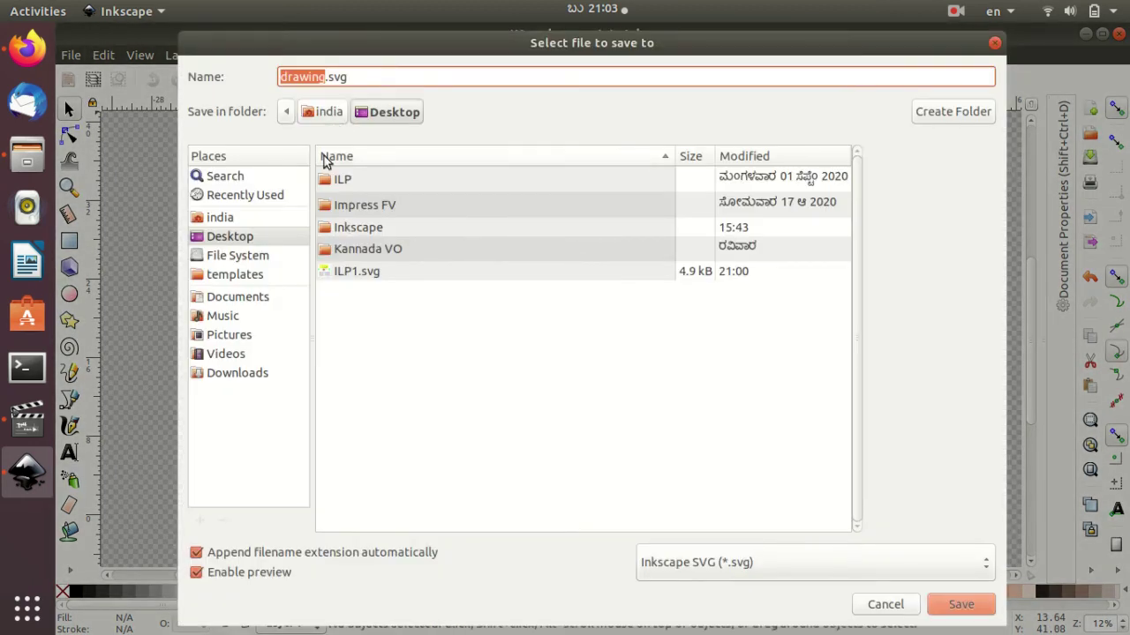
type("ILP2")
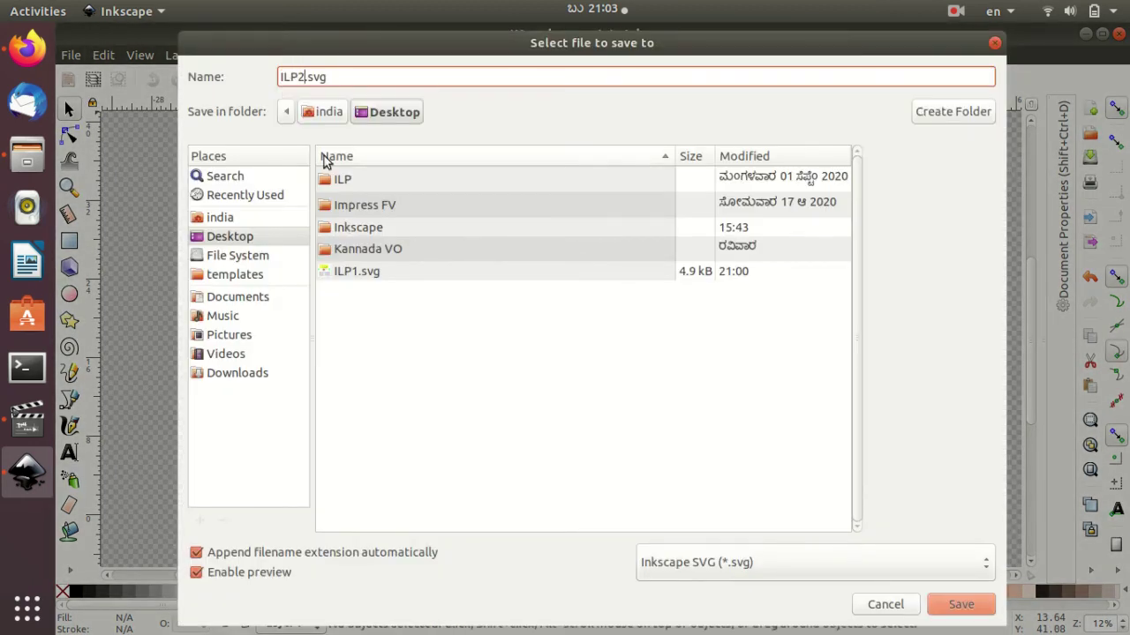
left_click(297, 240)
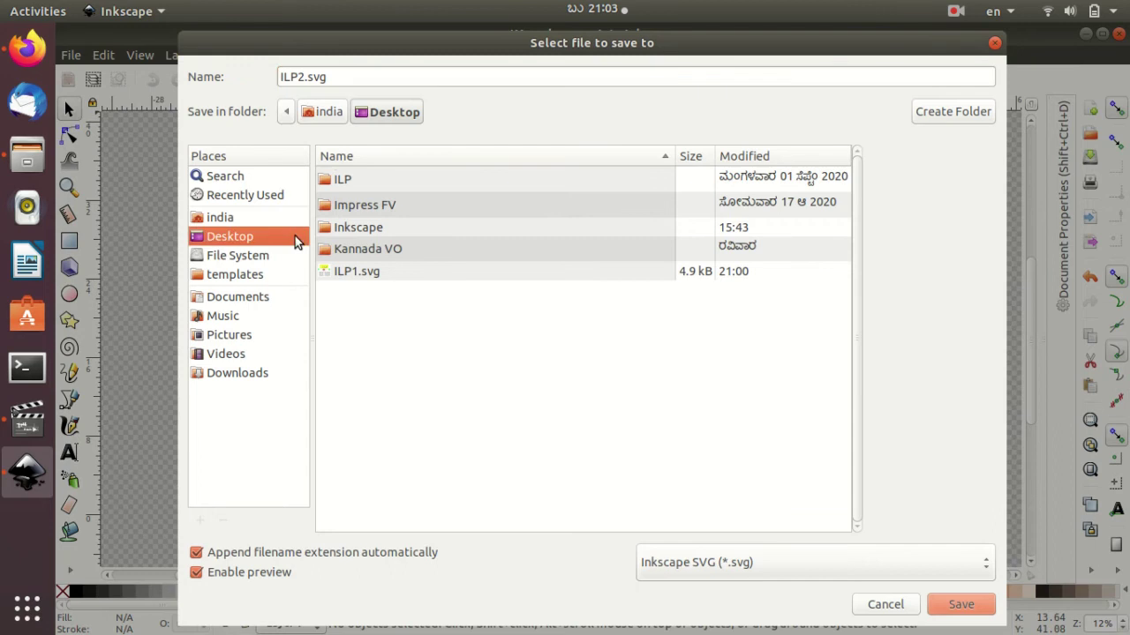
left_click(960, 603)
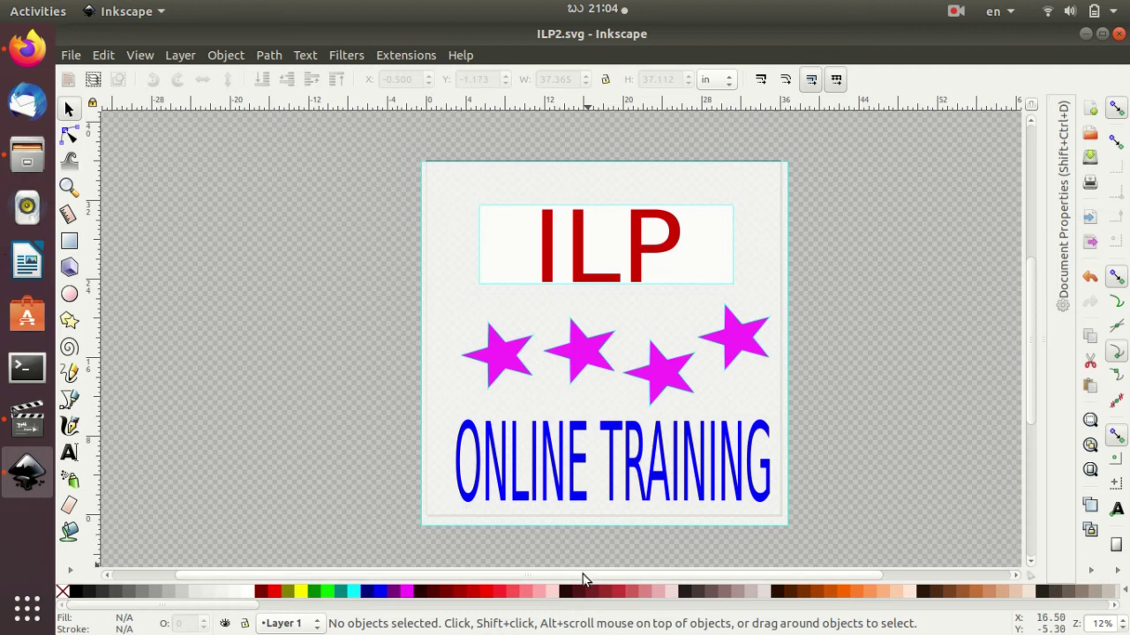
Hide Inkscape, then restore the ILP2.svg window from the dock
key("super+h")
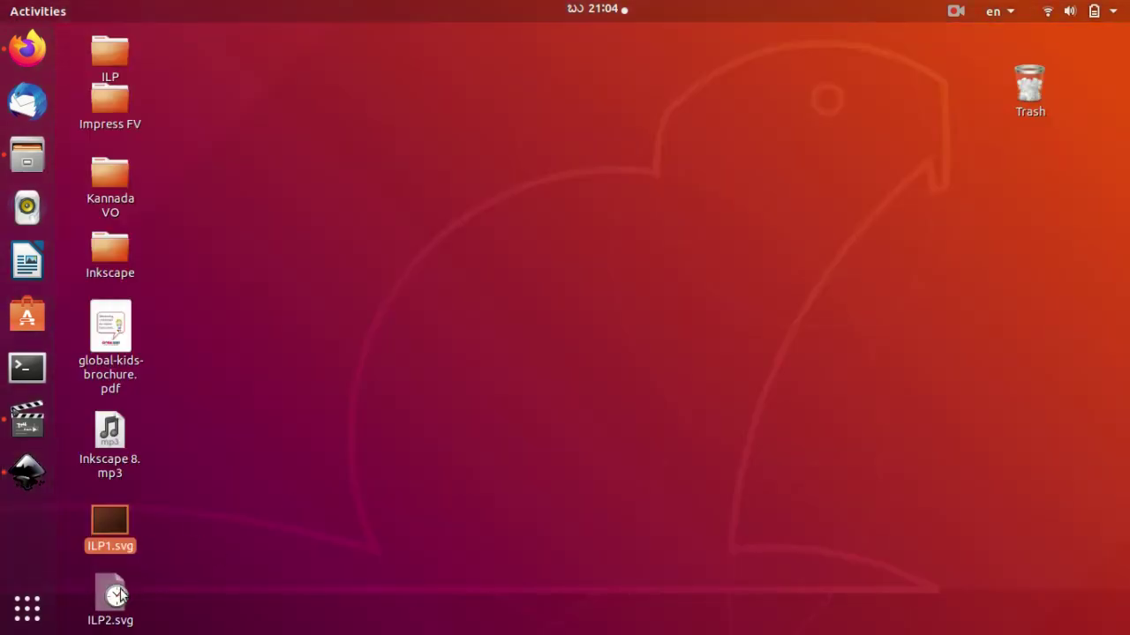
left_click(29, 476)
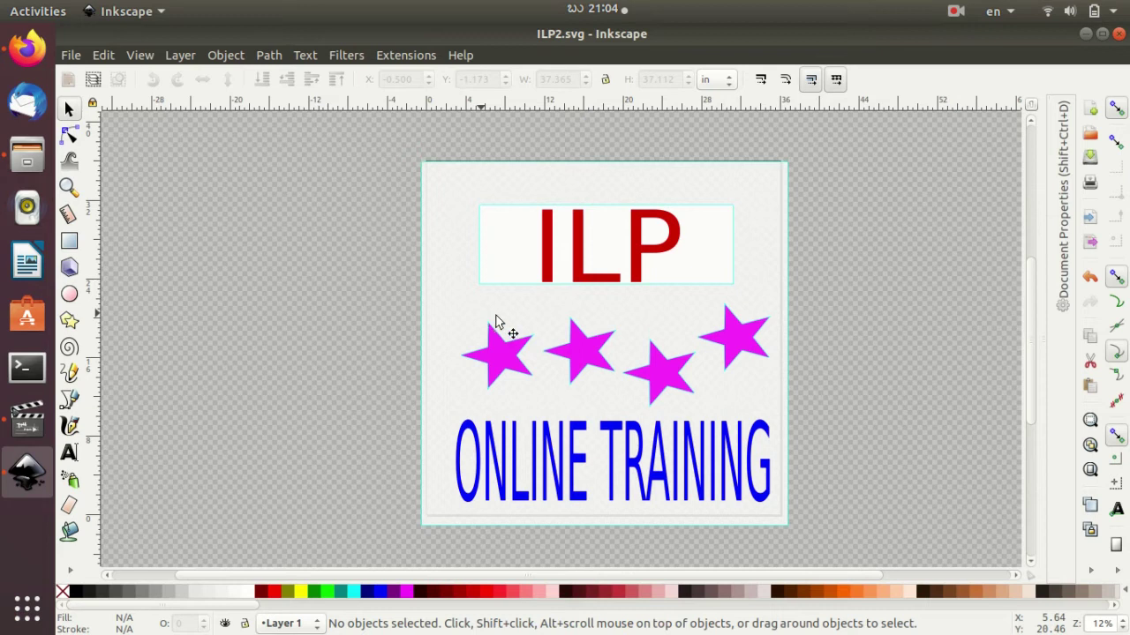
left_click(1064, 199)
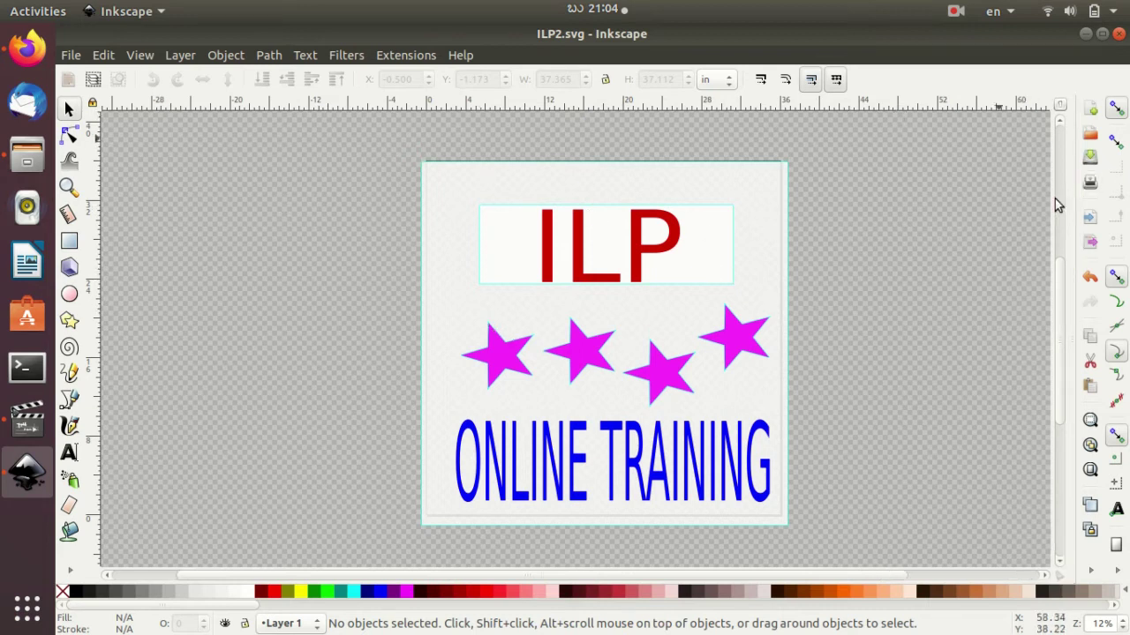
left_click_drag(1057, 205, 304, 463)
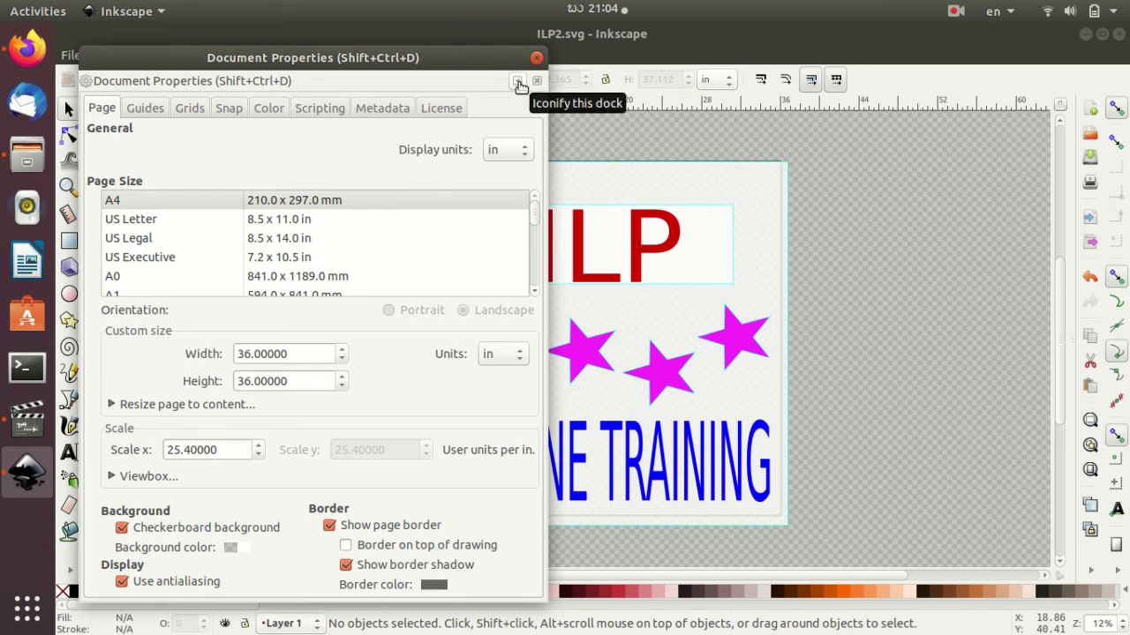
left_click(518, 81)
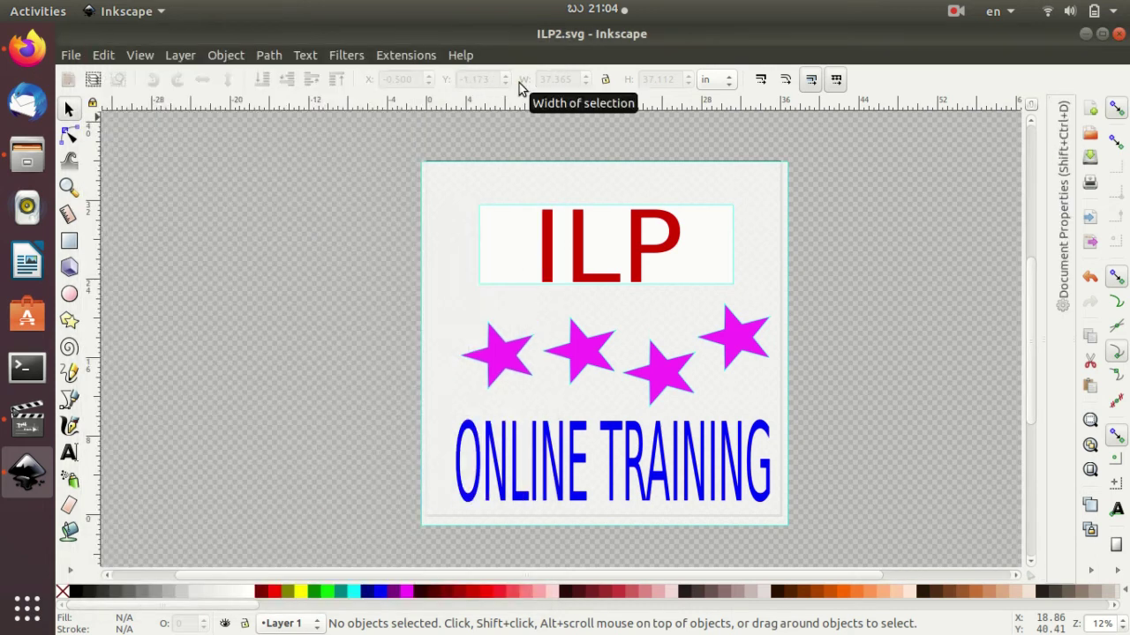
left_click(1064, 203)
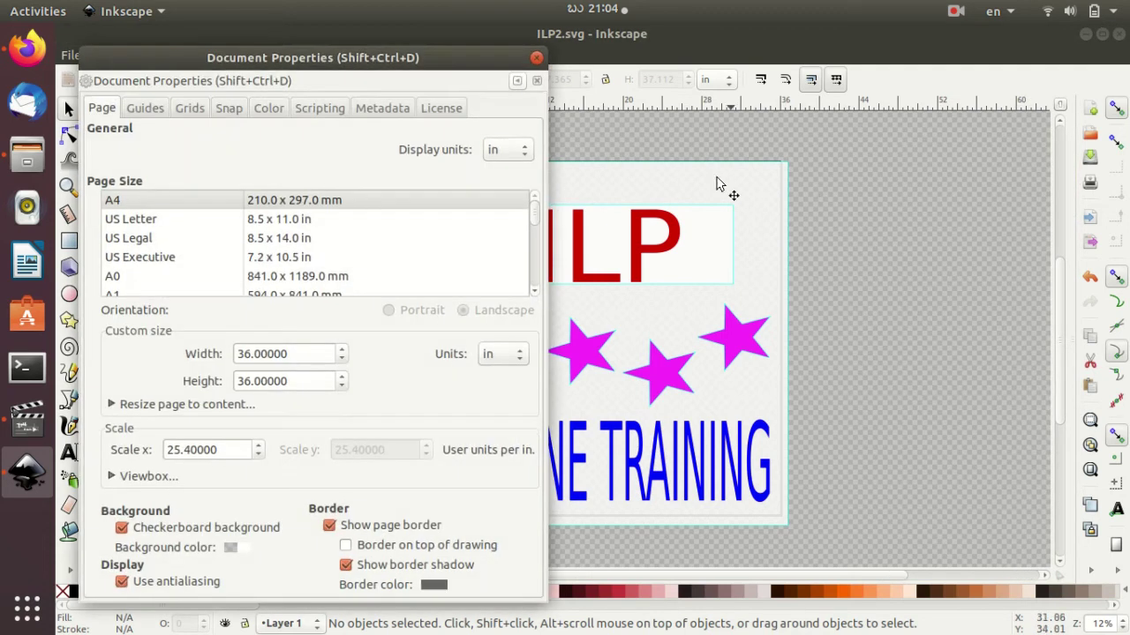
left_click(515, 157)
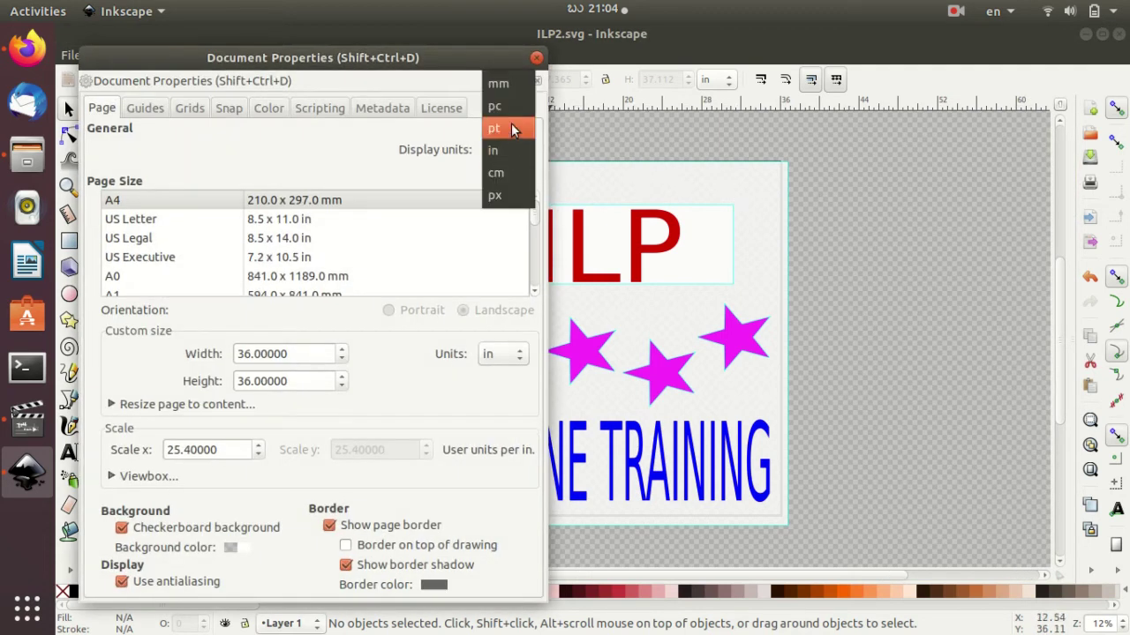
left_click(515, 150)
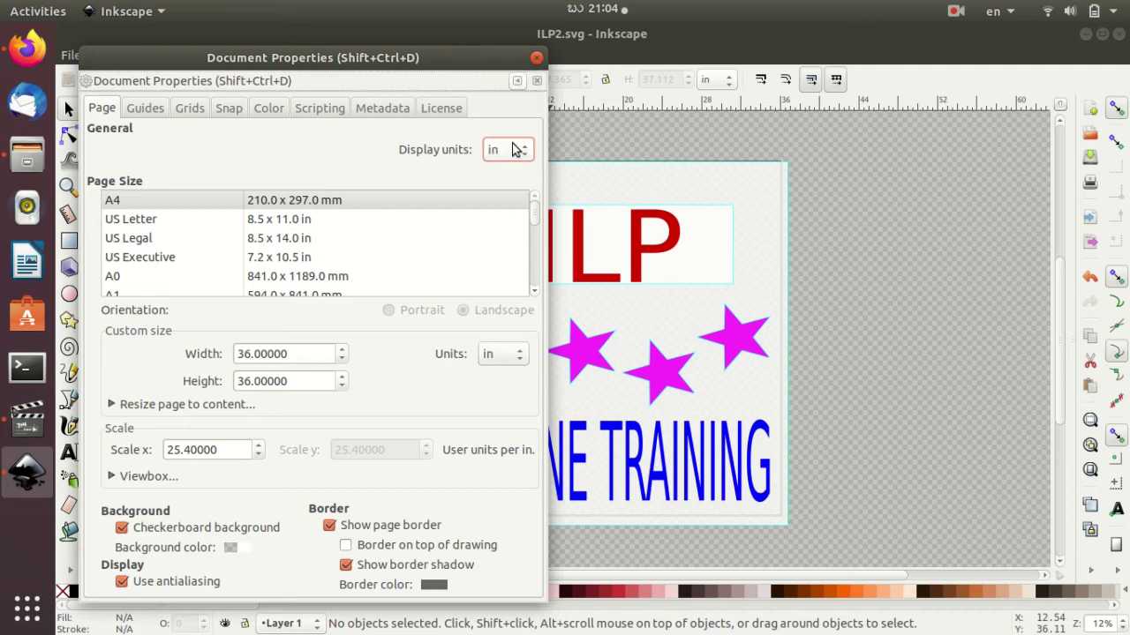
left_click(953, 251)
left_click(517, 81)
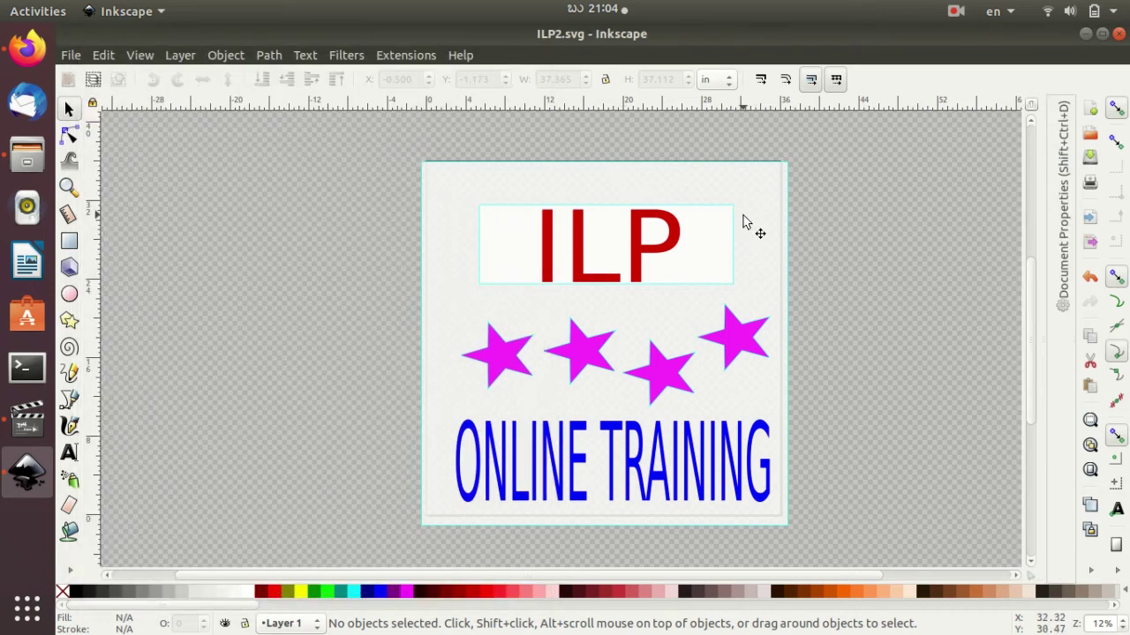
scroll(784, 324, "down", 2)
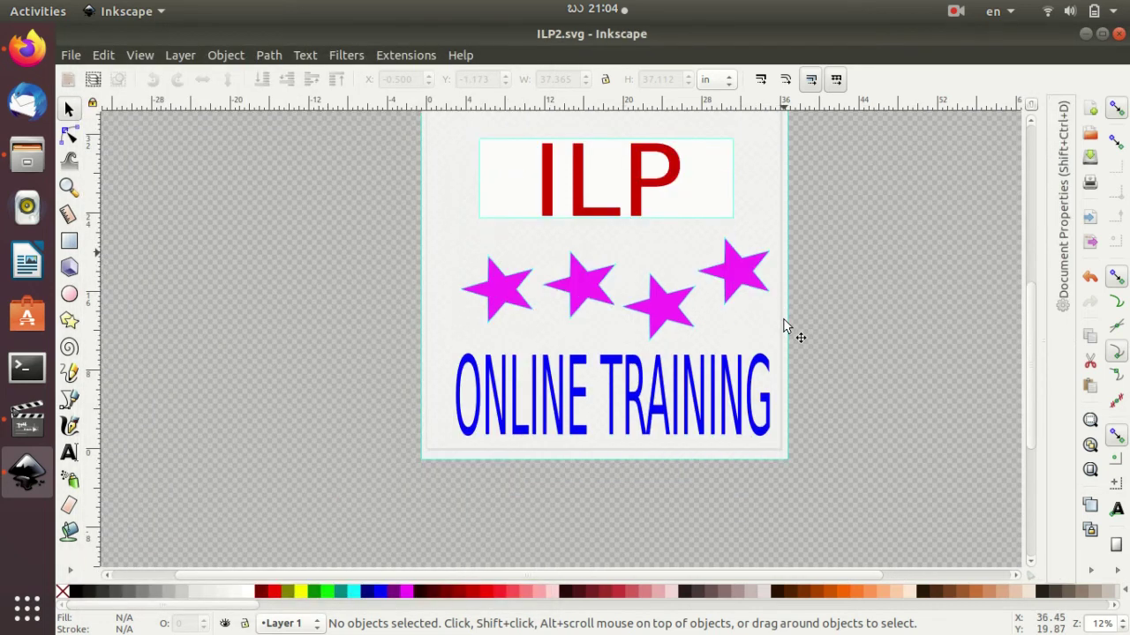
scroll(784, 325, "up", 2)
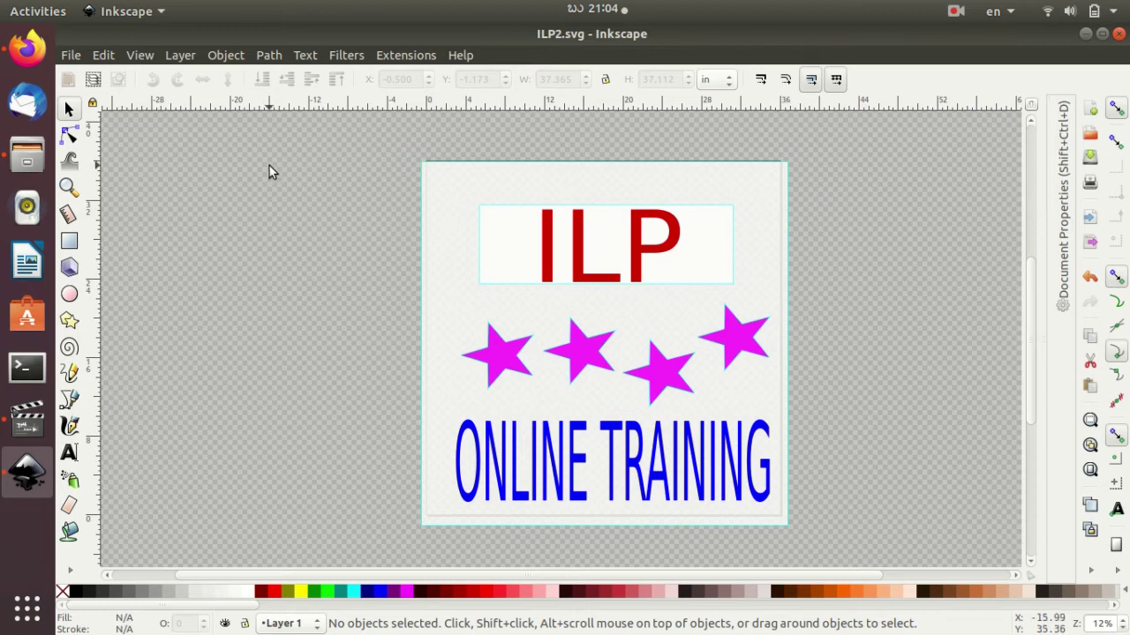
left_click(79, 58)
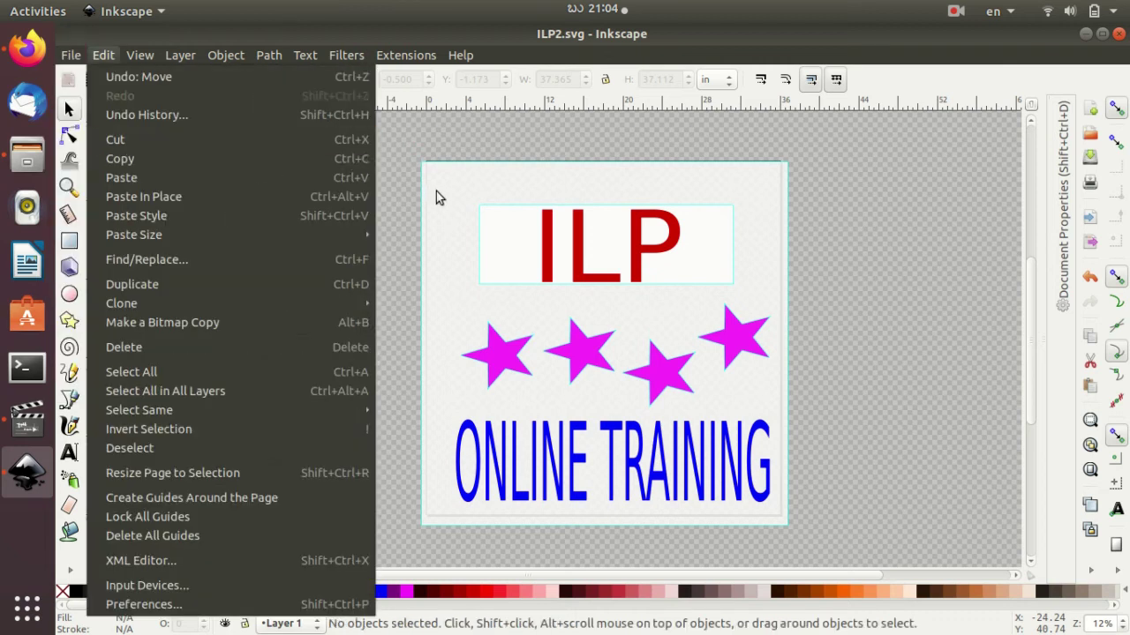
left_click(386, 137)
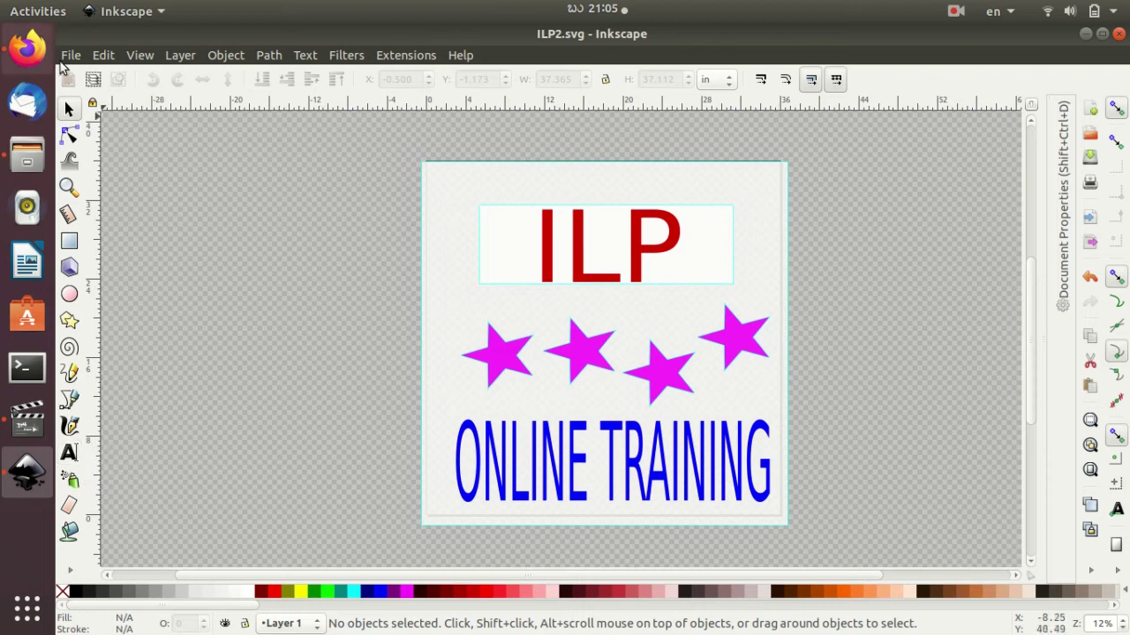
Type the SORRY ITS PNG text left of the page and enlarge it
left_click(70, 452)
left_click(171, 326)
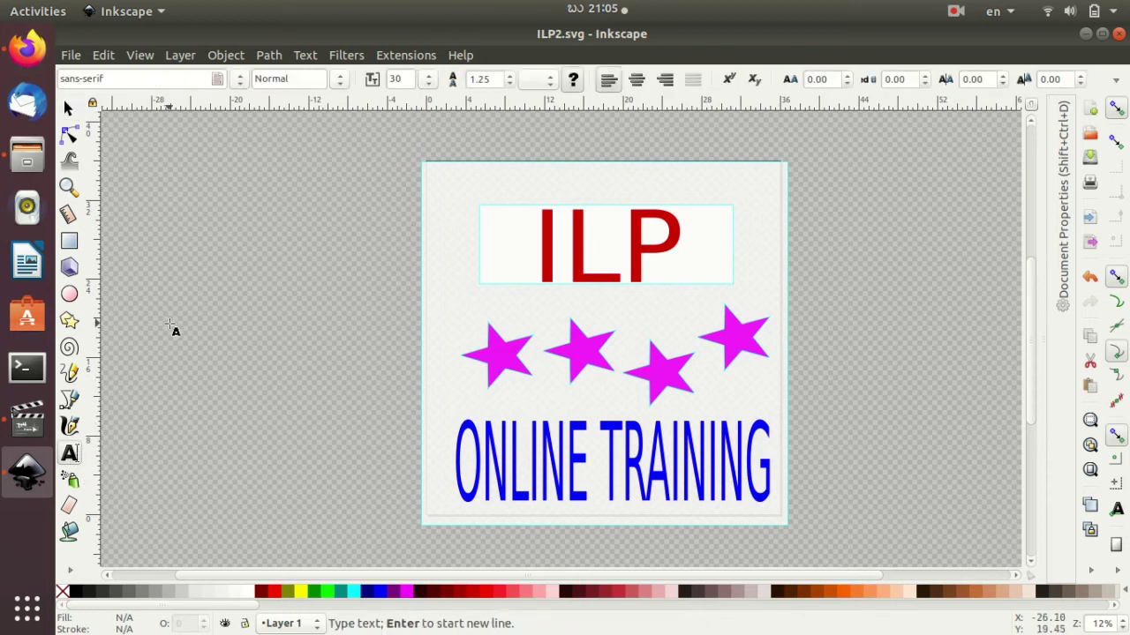
type("IL")
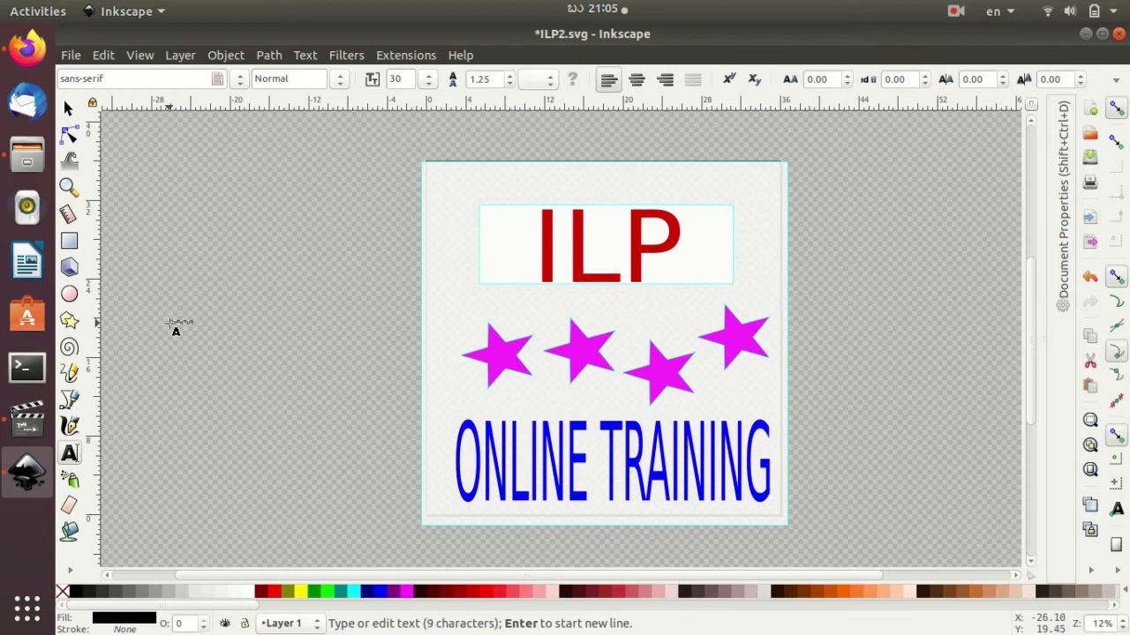
type("E")
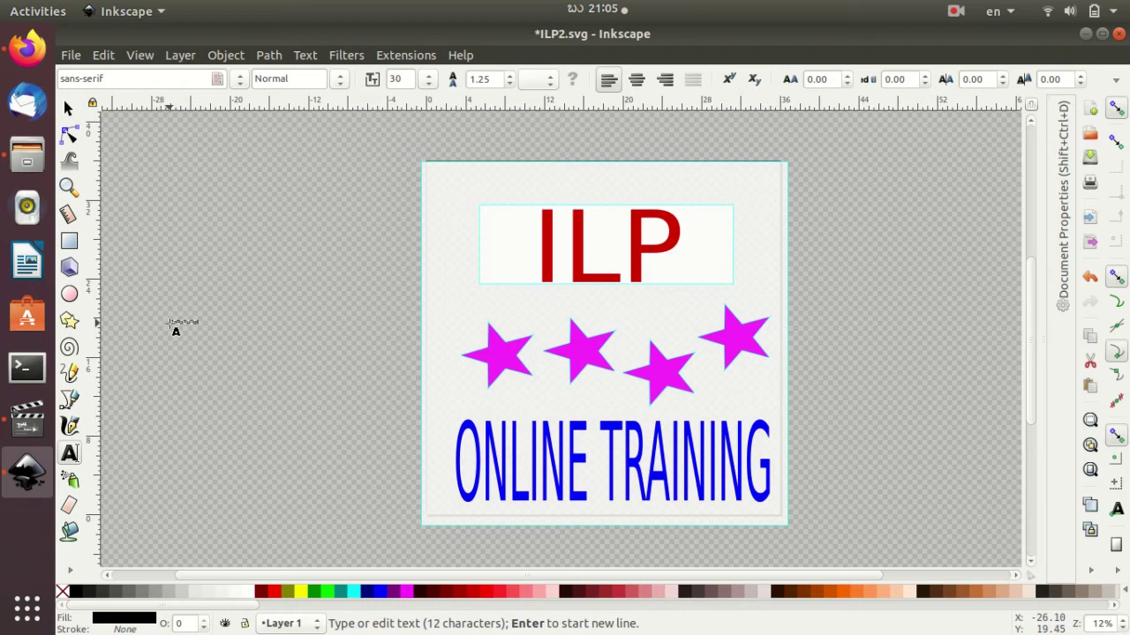
left_click(68, 108)
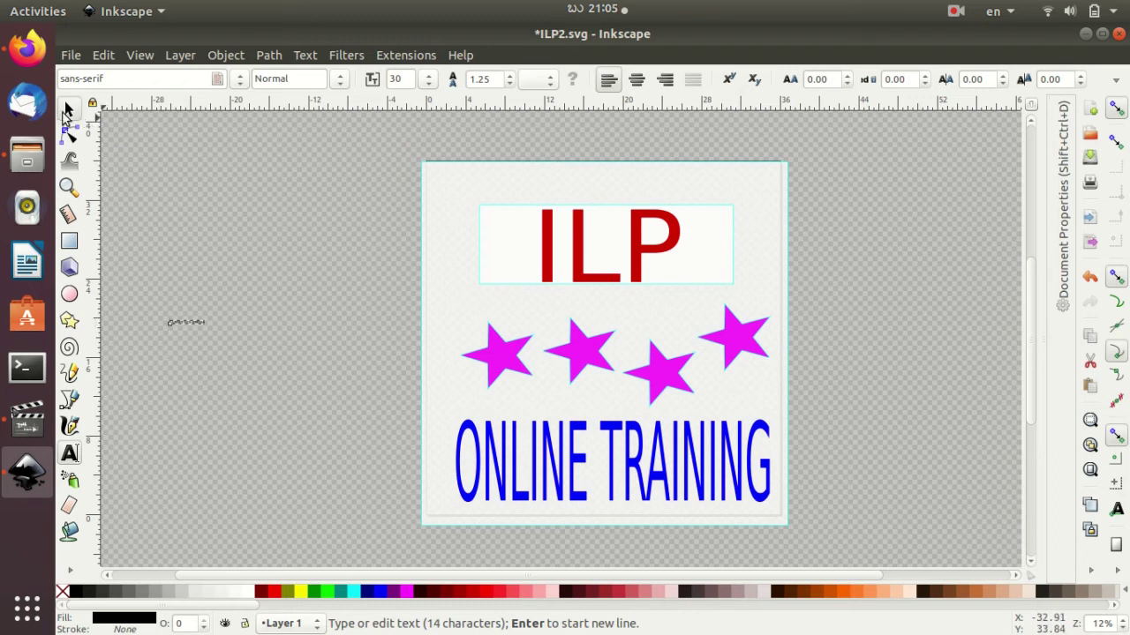
left_click_drag(208, 328, 354, 433)
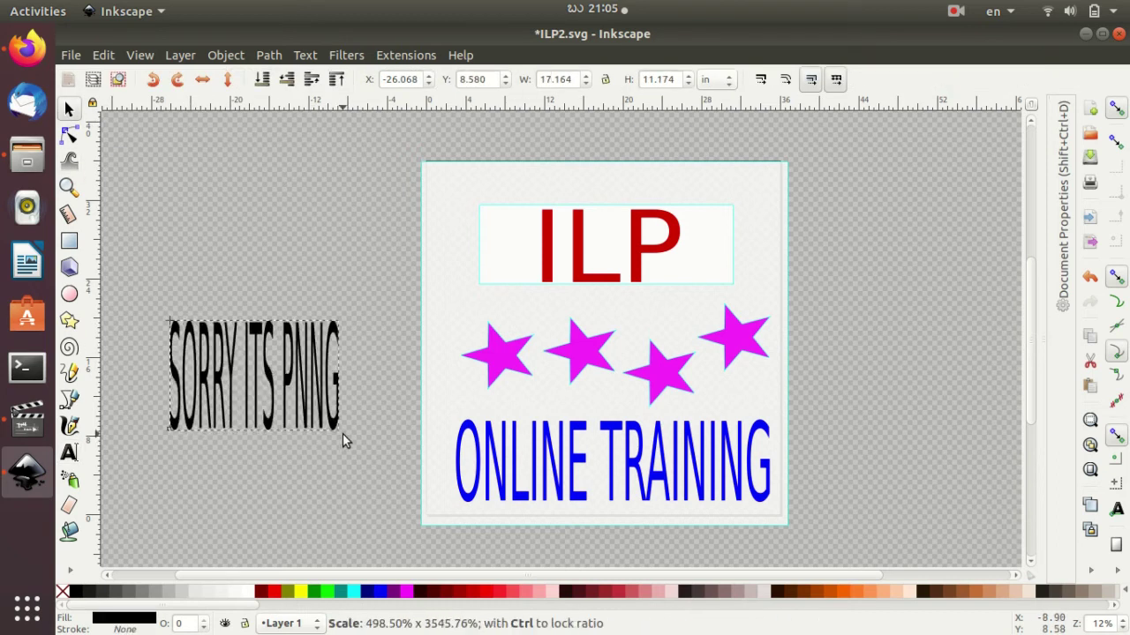
Remove the extra N so the text reads SORRY ITS PNG
double_click(322, 382)
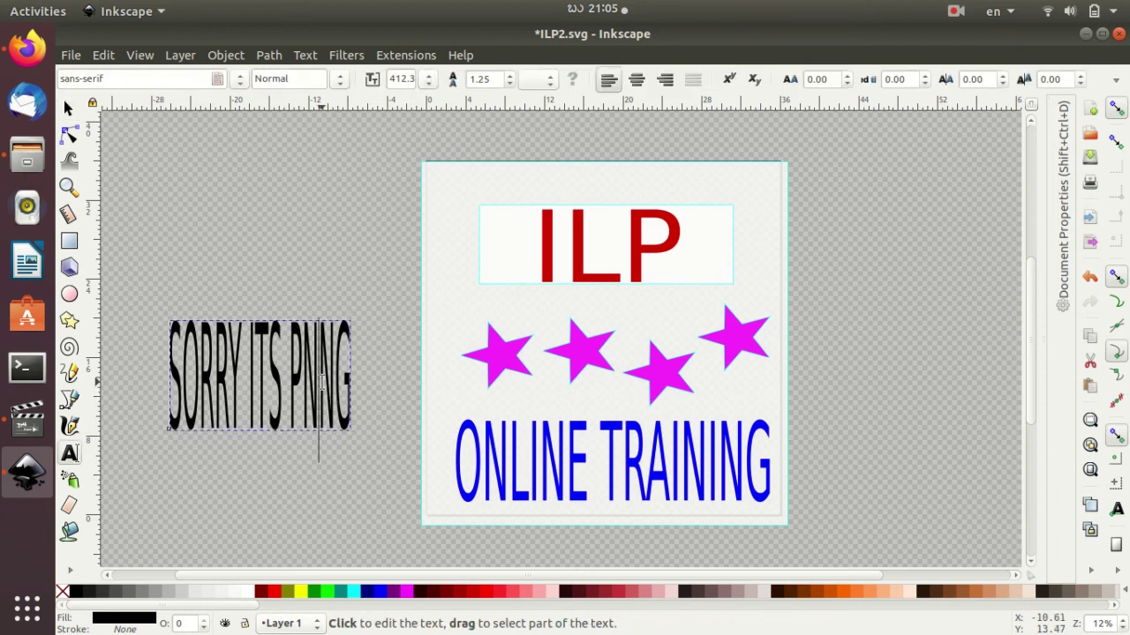
key("BackSpace")
left_click(336, 463)
left_click(229, 398)
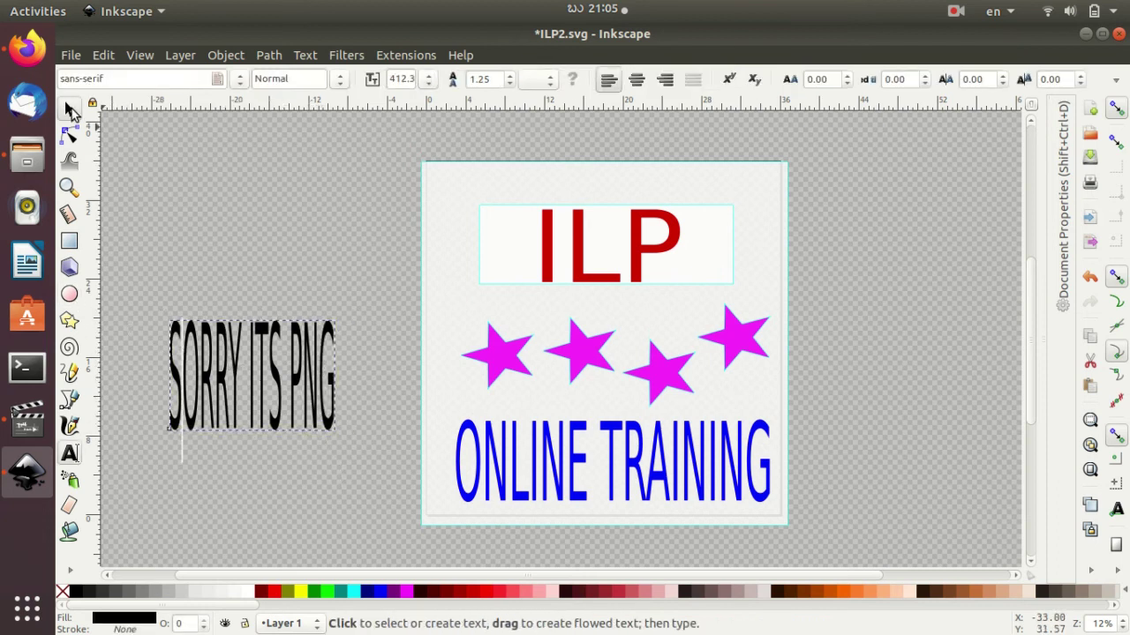
Squash the text into a wide, short line of 21.986 × 4.861 in
left_click(69, 108)
left_click_drag(341, 438, 389, 480)
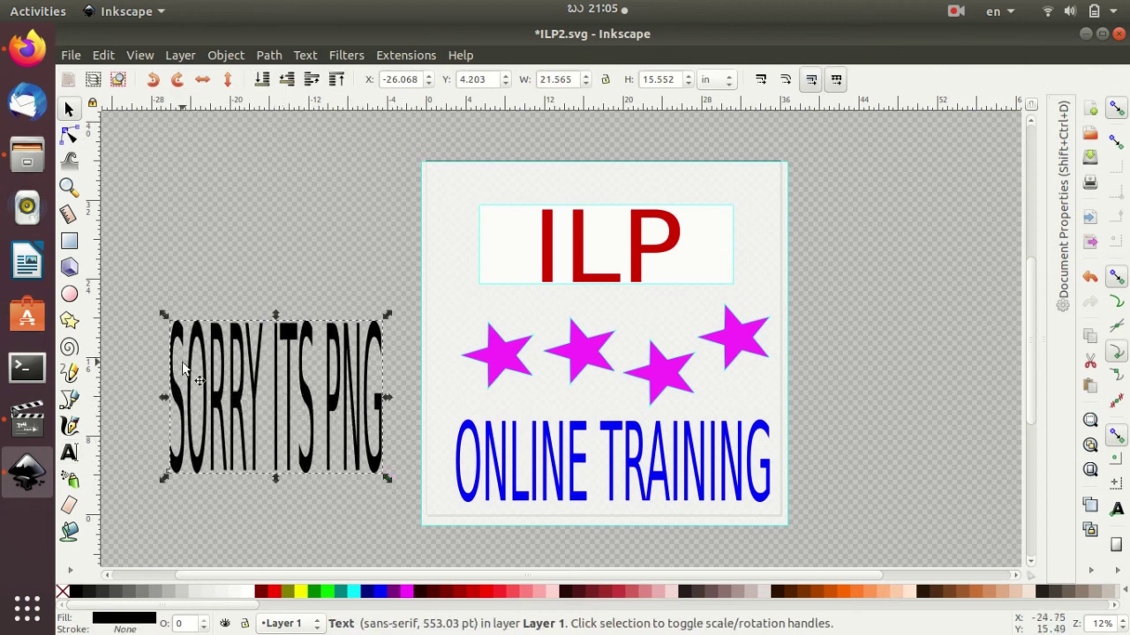
mouse_move(163, 315)
left_mouse_down()
mouse_move(191, 415)
mouse_move(156, 420)
left_mouse_up()
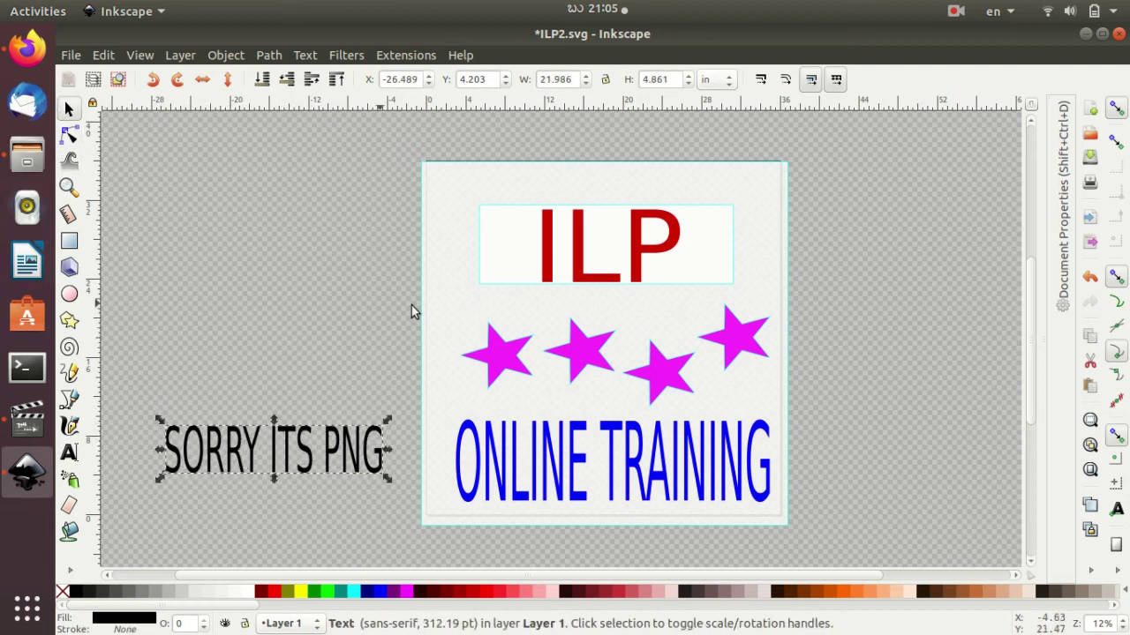
left_click(446, 327)
Export the whole page as a 3456 × 3456 px ILP2.svg.png on the Desktop
left_click(70, 55)
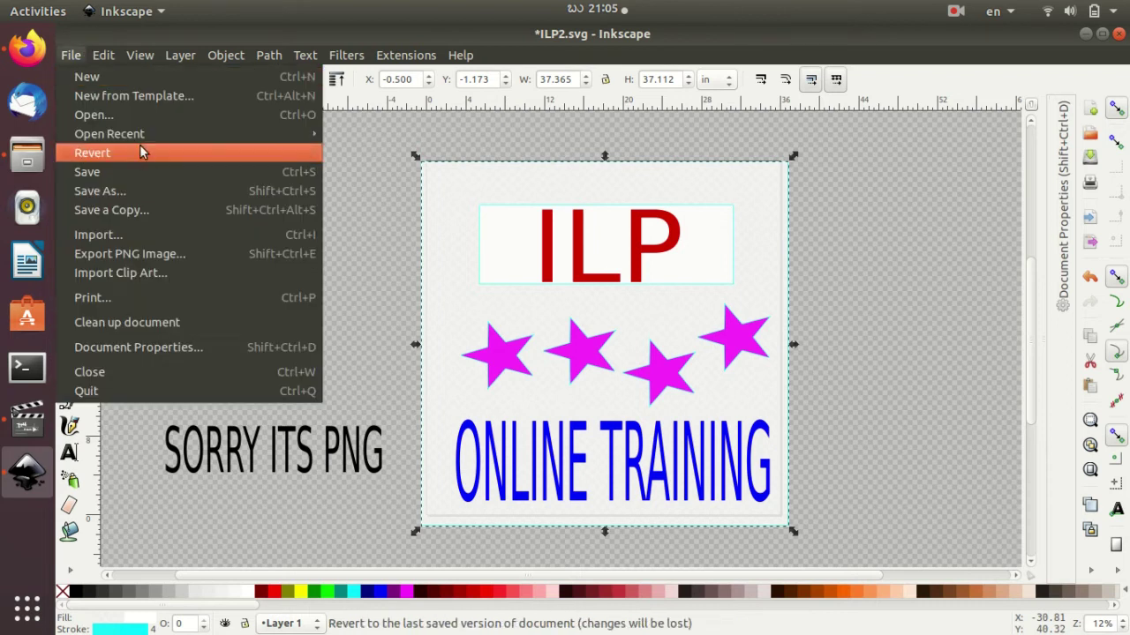
left_click(212, 253)
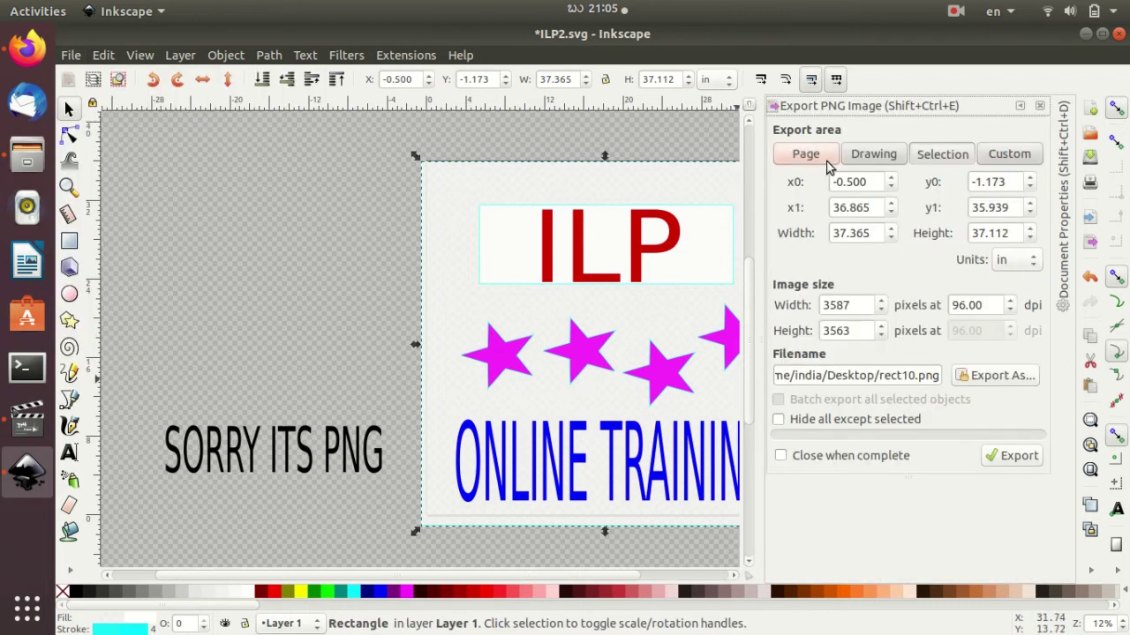
left_click(864, 159)
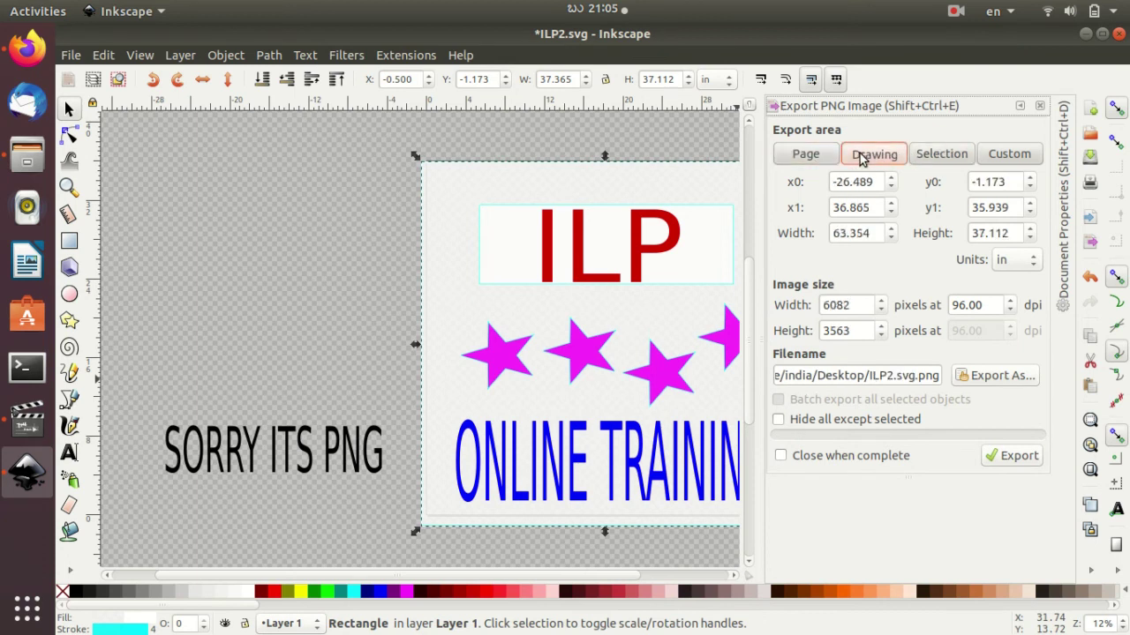
left_click(938, 161)
left_click(1008, 156)
left_click(802, 155)
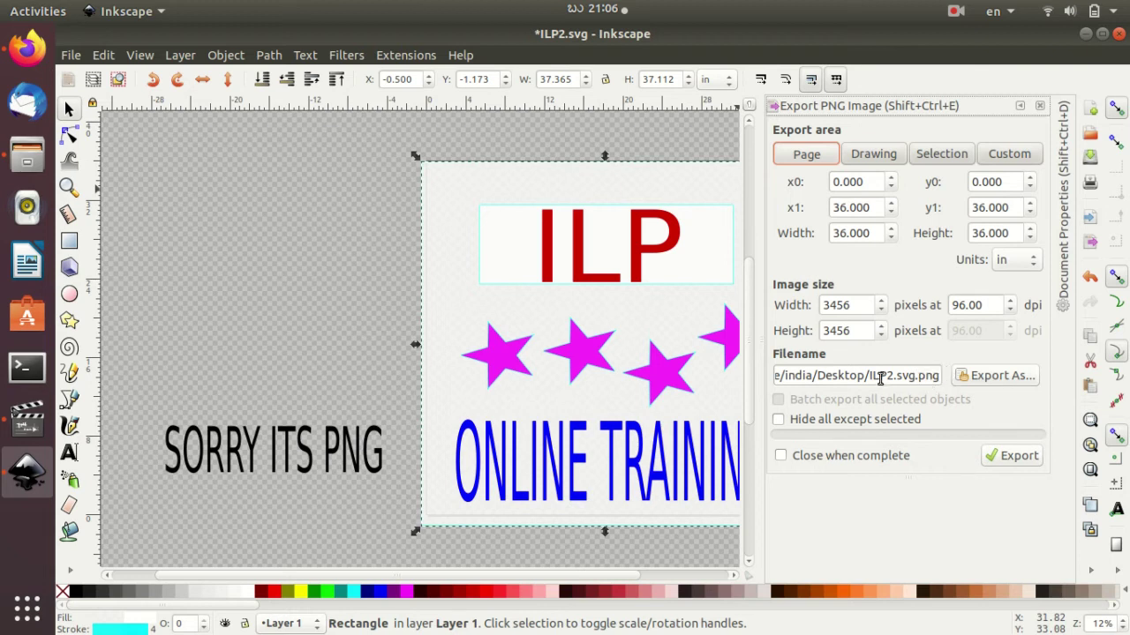
left_click(1009, 456)
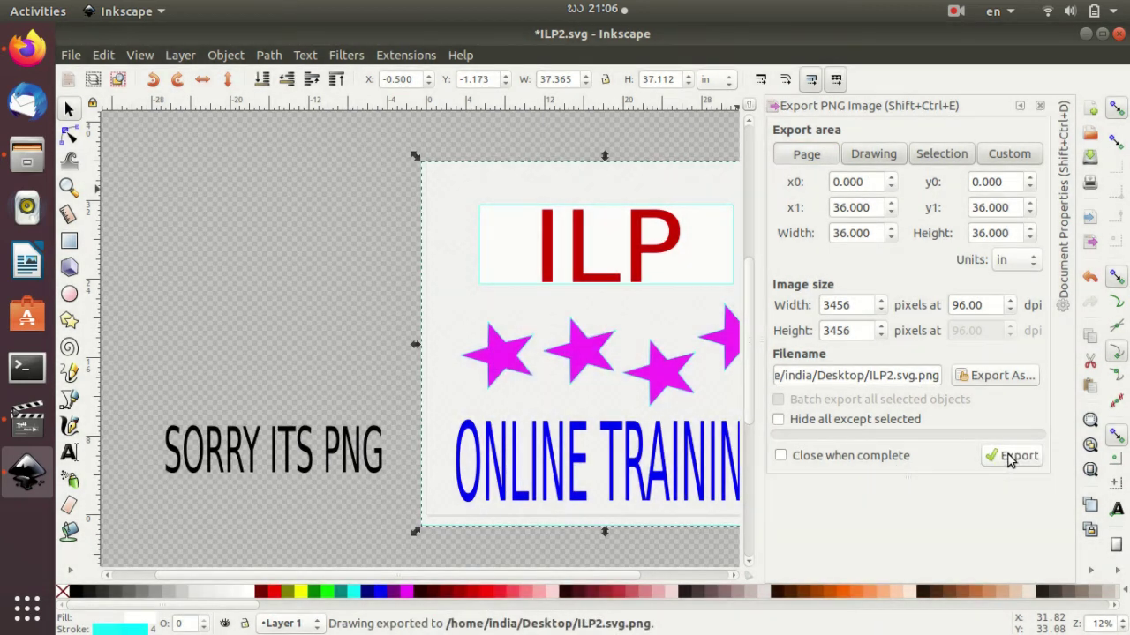
left_click(790, 159)
Hide Inkscape and briefly preview ILP2.svg from the desktop
key("super+h")
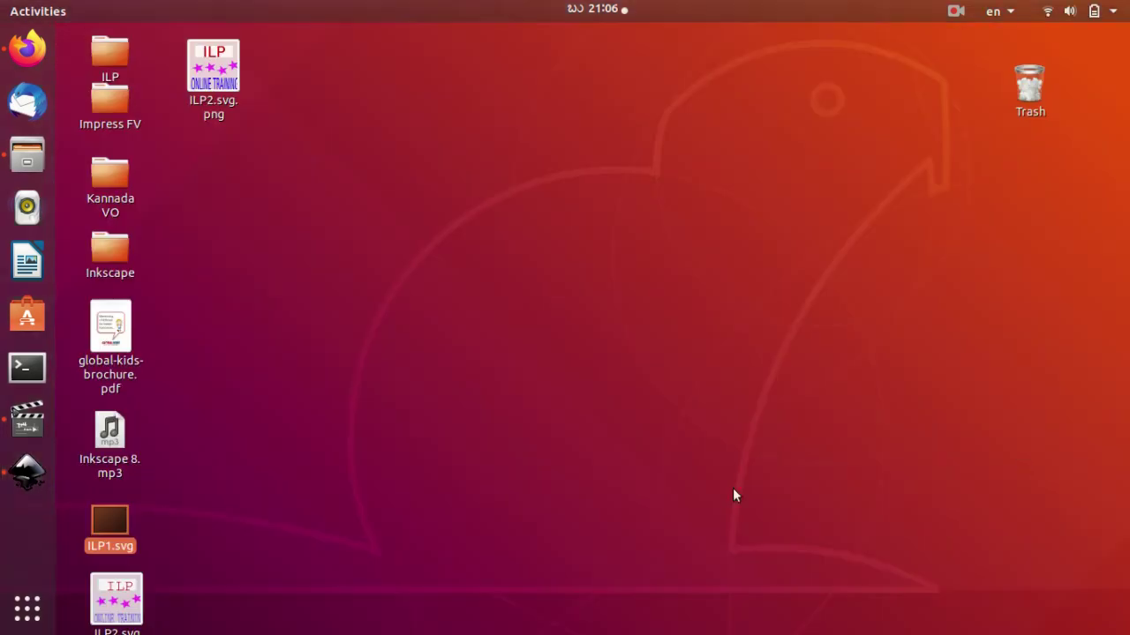
double_click(133, 607)
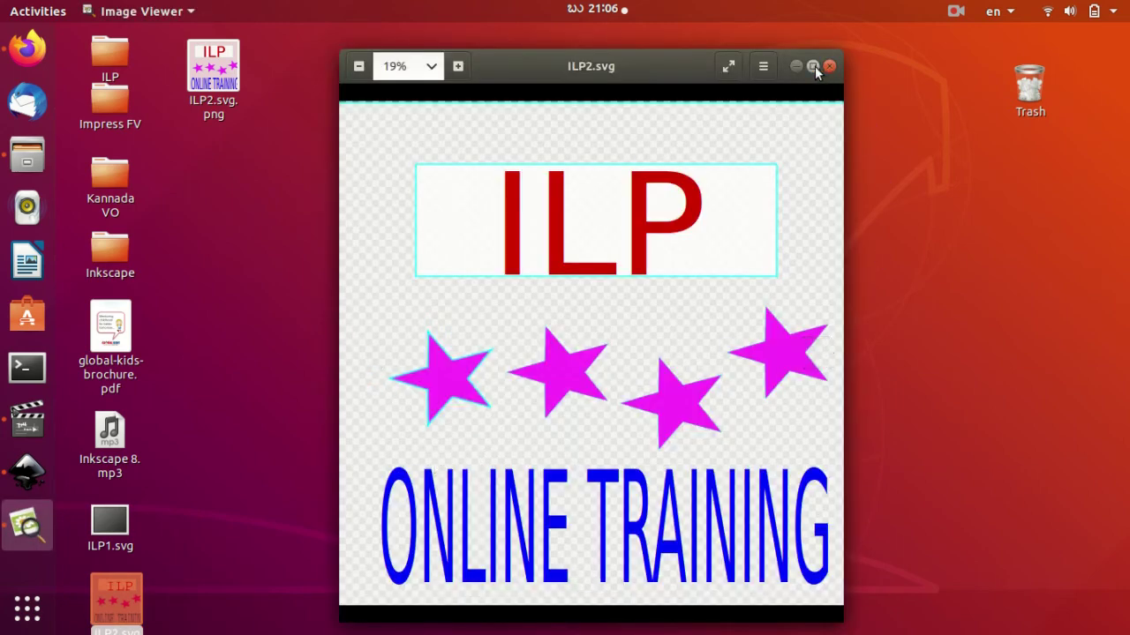
left_click(830, 66)
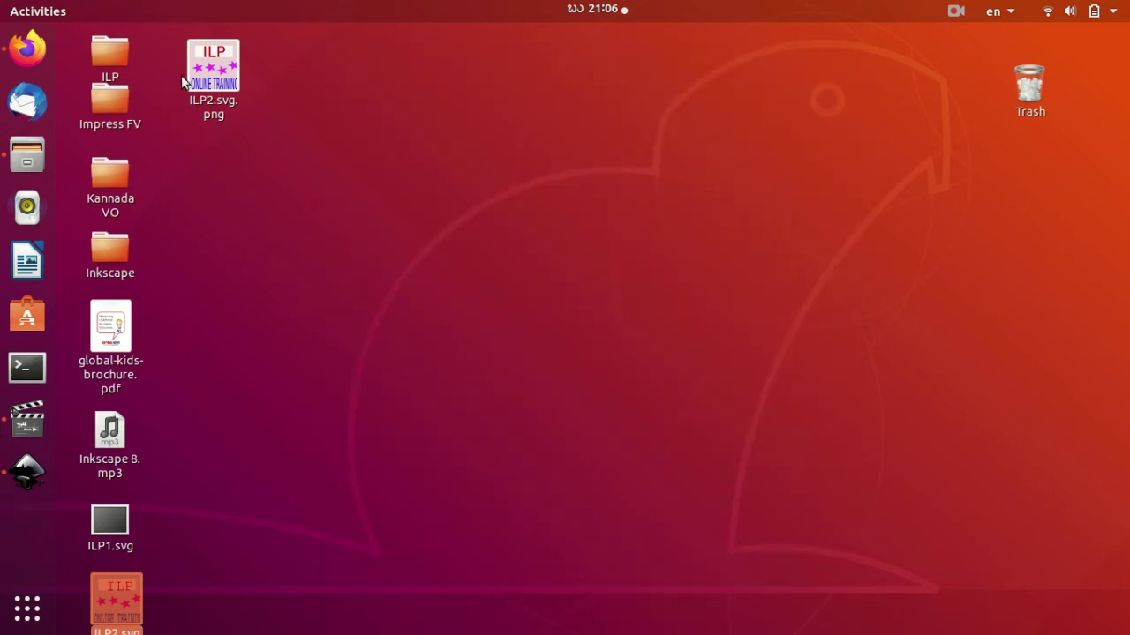
View ILP2.svg.png maximised in Image Viewer, zoom in and out, then close it
double_click(209, 75)
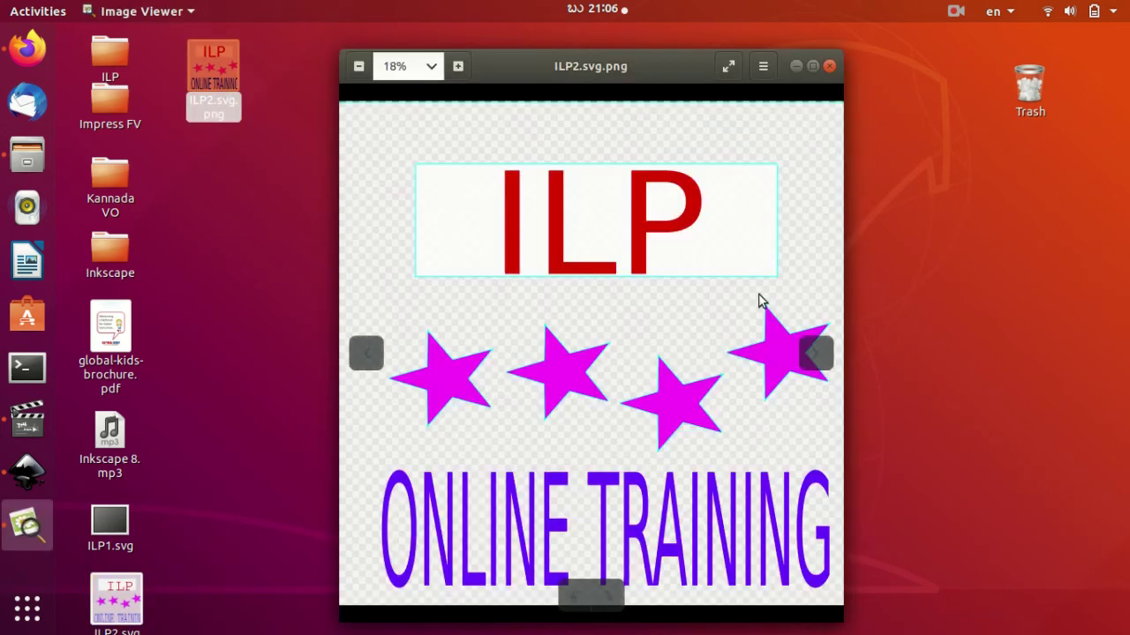
left_click(812, 66)
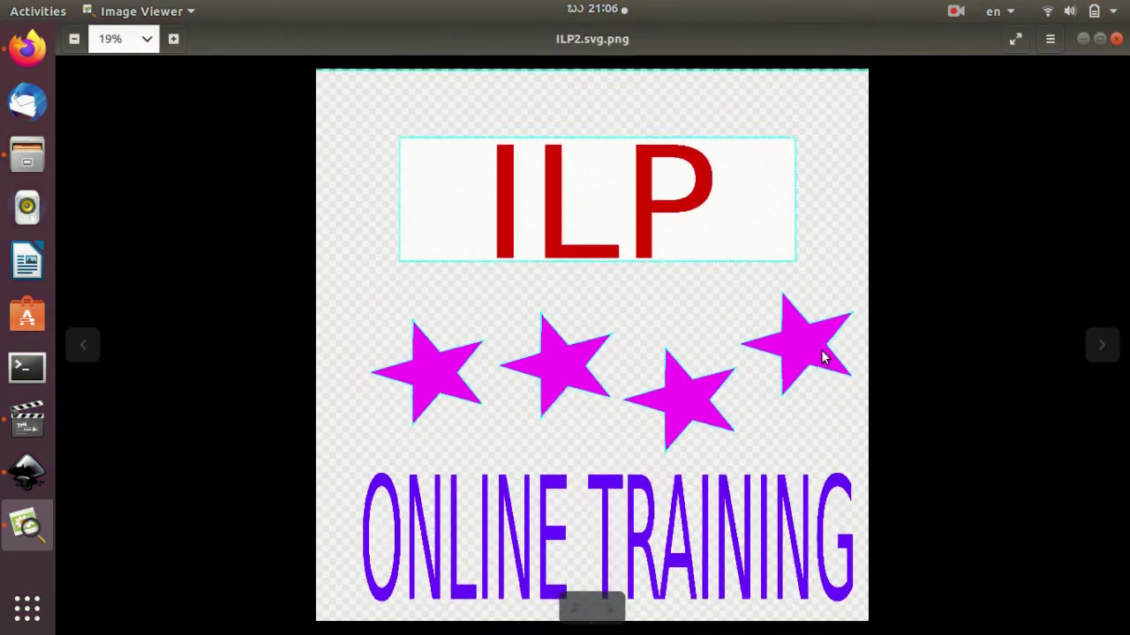
scroll(821, 357, "down", 2)
scroll(821, 358, "down", 1)
scroll(821, 358, "down", 3)
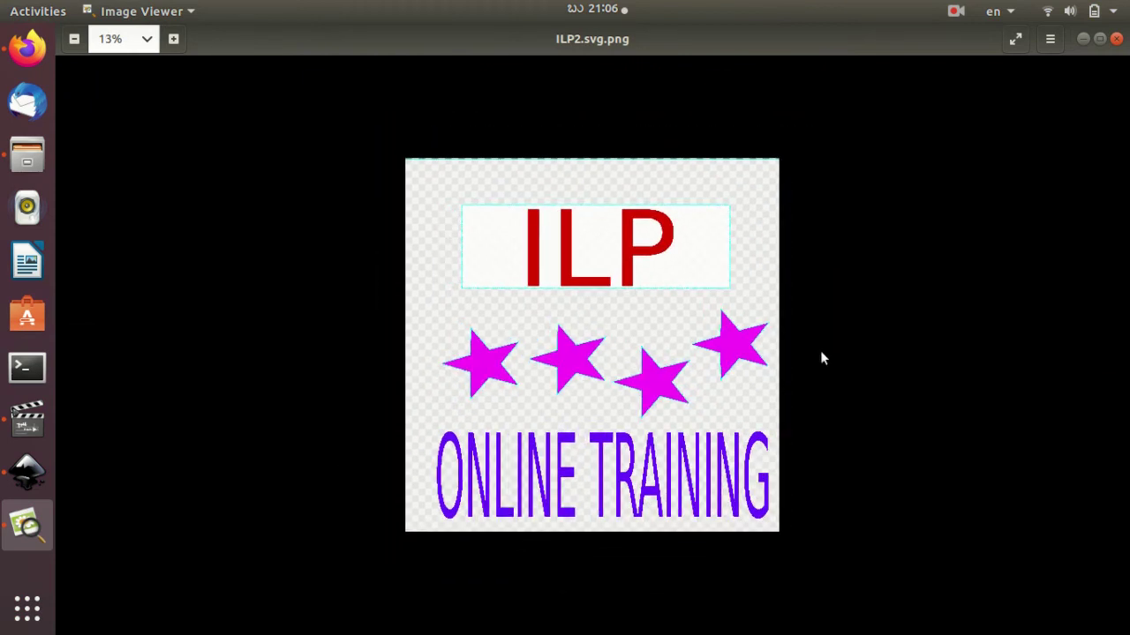
scroll(820, 357, "up", 2)
scroll(820, 357, "up", 1)
scroll(820, 357, "up", 1)
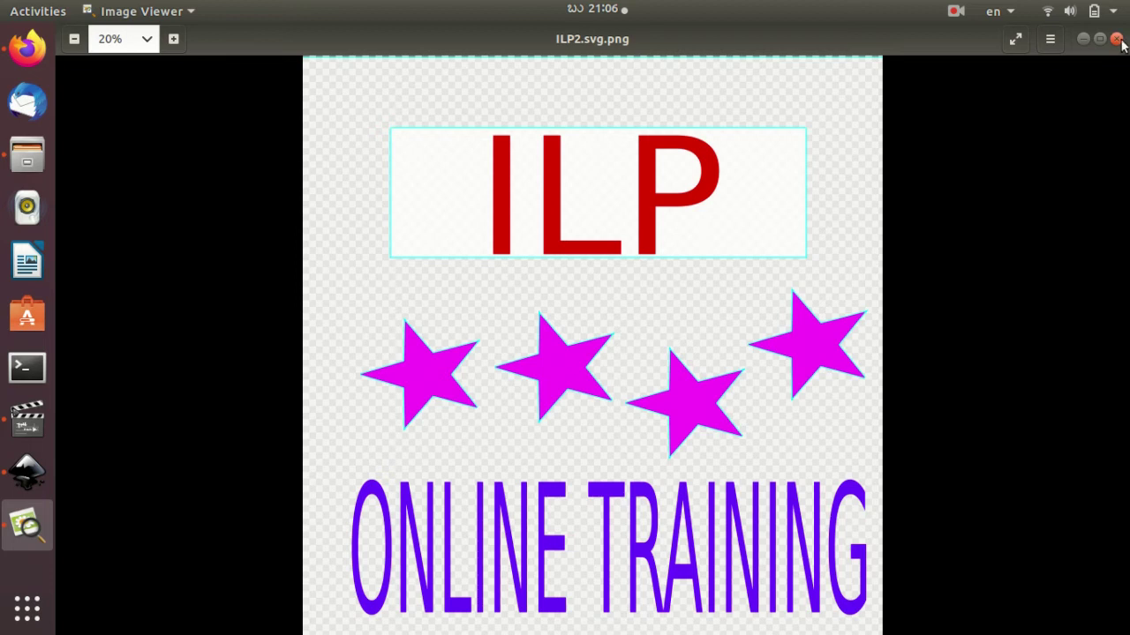
left_click(1116, 39)
Export only the red ILP title as a 1346 × 708 px text16.png
left_click(27, 472)
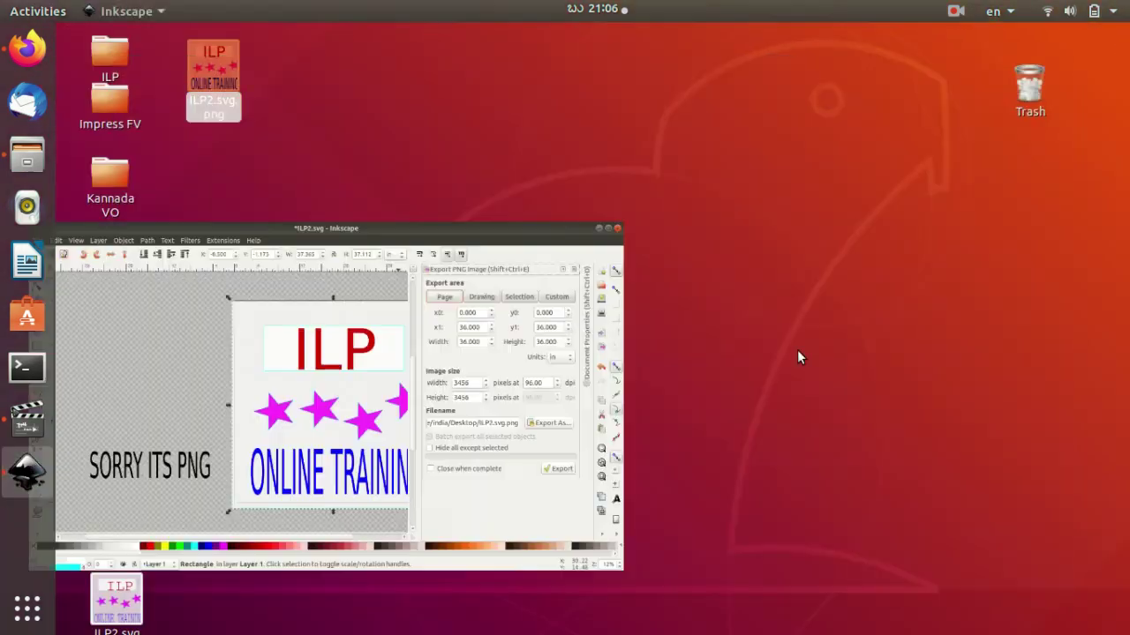
left_click(939, 153)
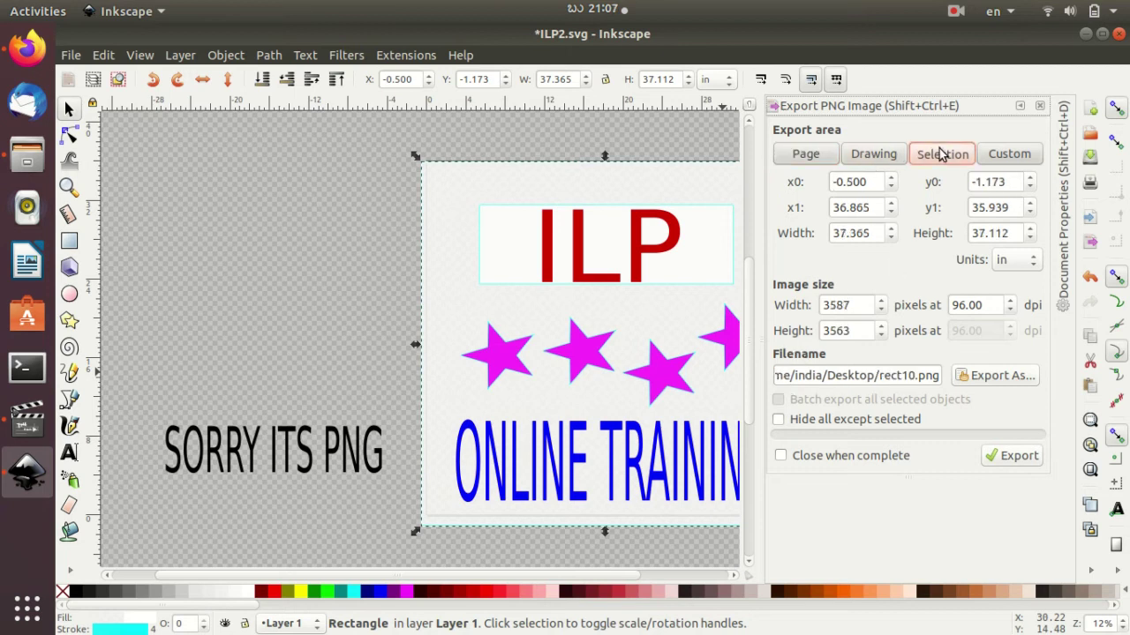
left_click(569, 258)
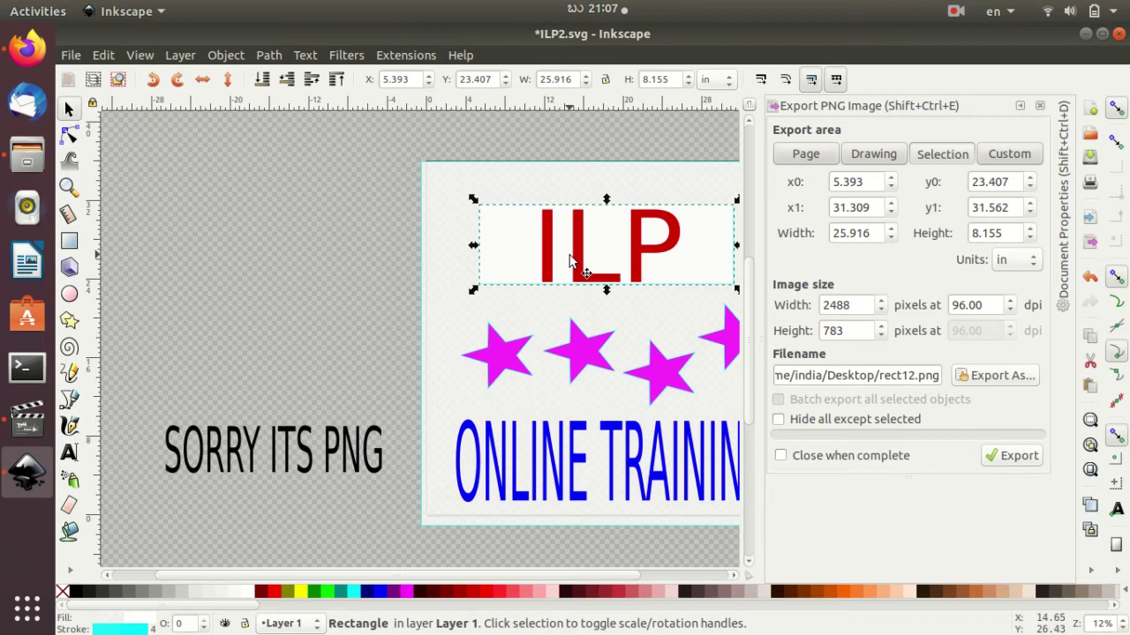
left_click(549, 253)
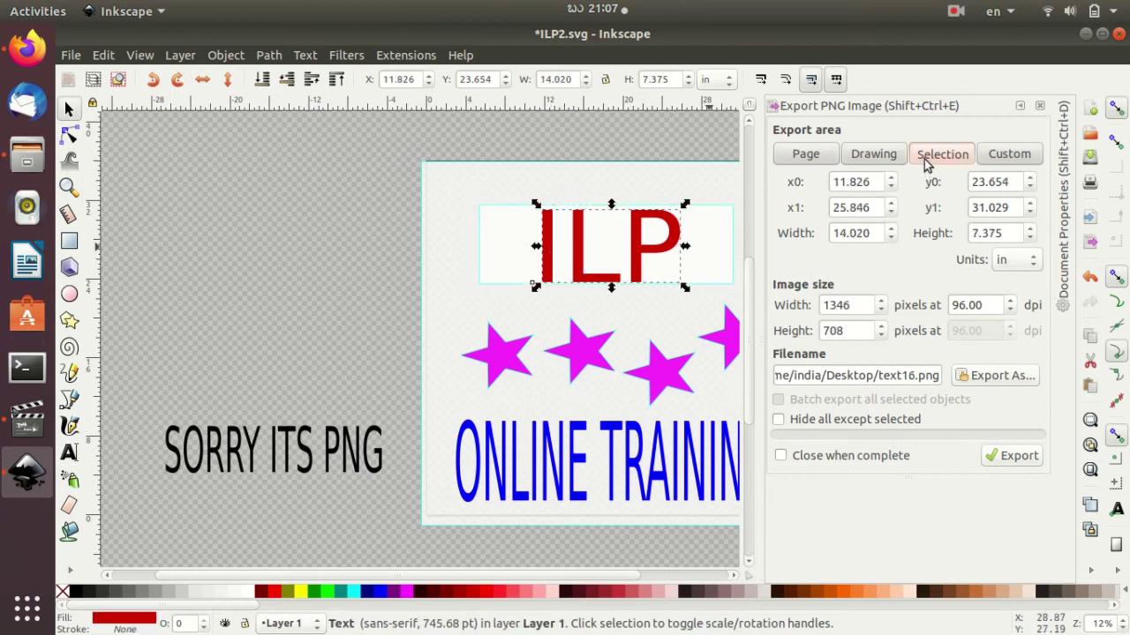
left_click(1017, 458)
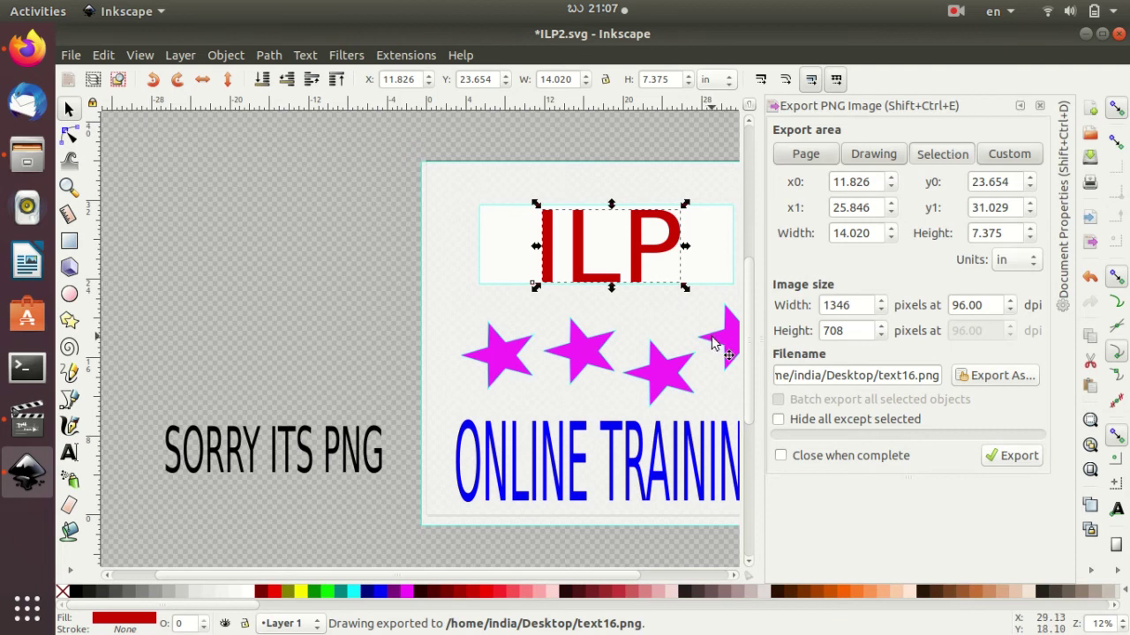
key("super+d")
Preview the exported text16.png in Image Viewer, zoomed out, then return to Inkscape
double_click(202, 167)
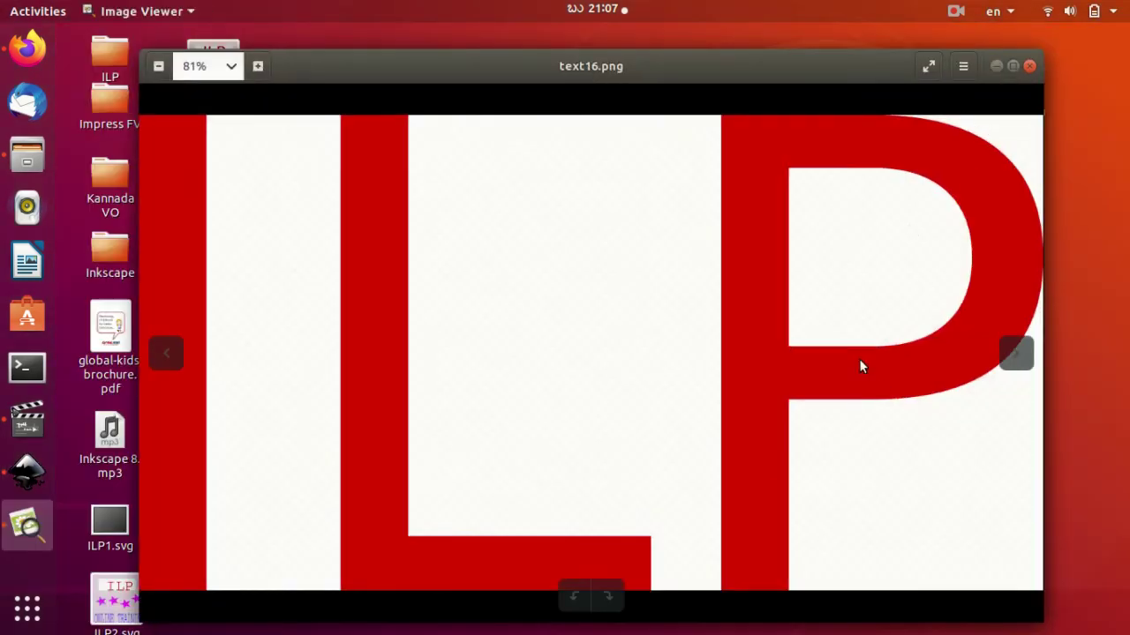
scroll(860, 366, "down", 3)
scroll(845, 384, "down", 4)
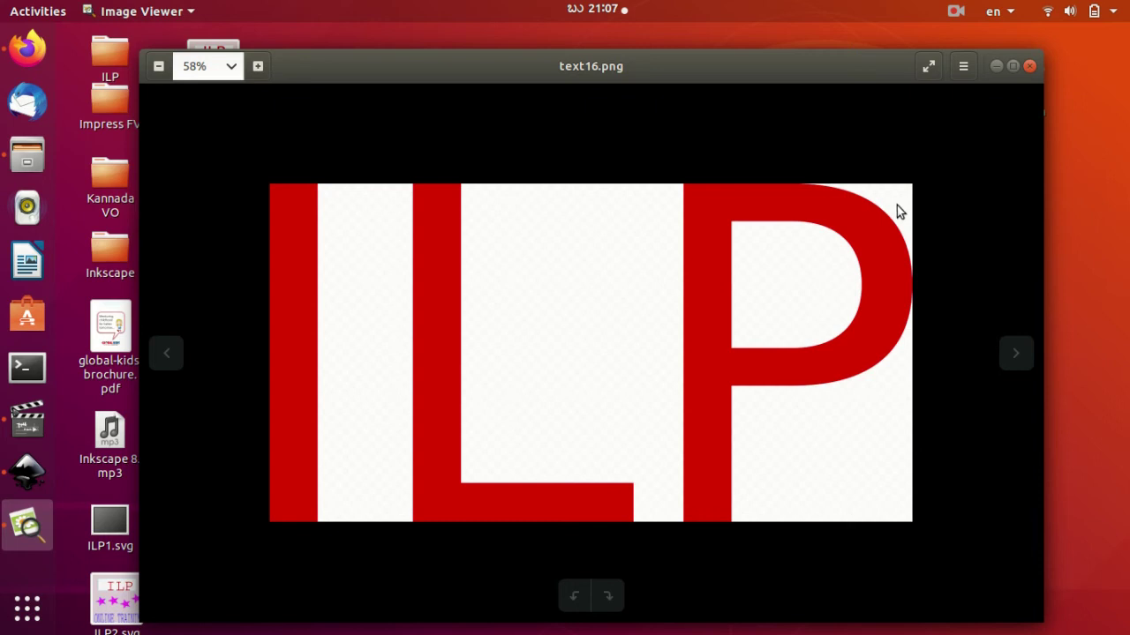
left_click(1031, 66)
left_click(41, 468)
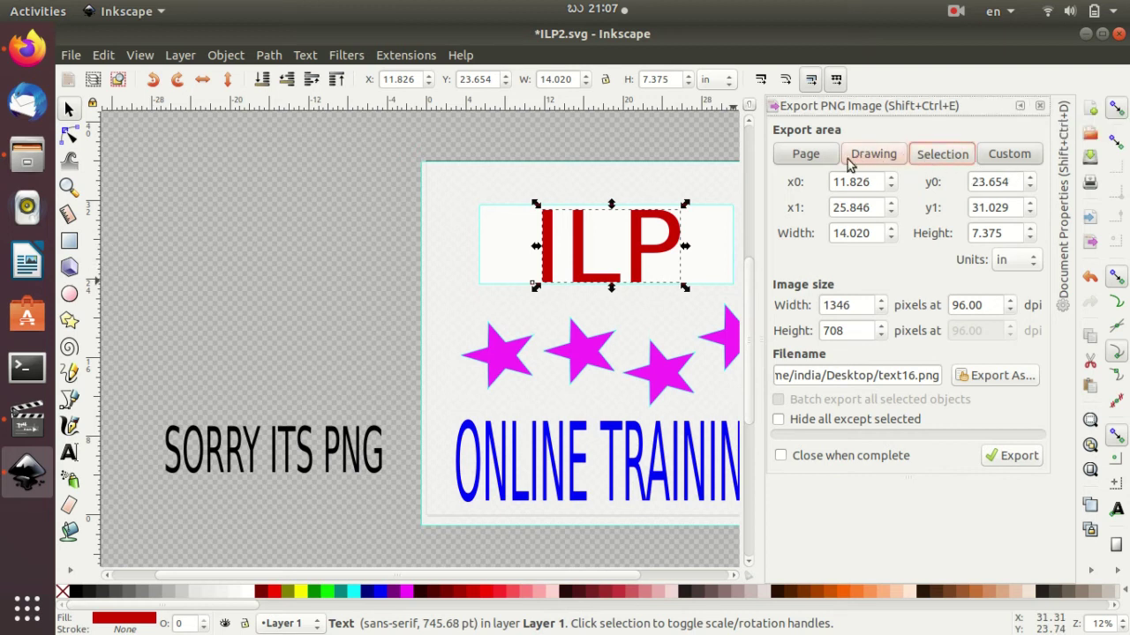
Set the PNG export area to the whole page and collapse the export panel to the side
left_click(818, 159)
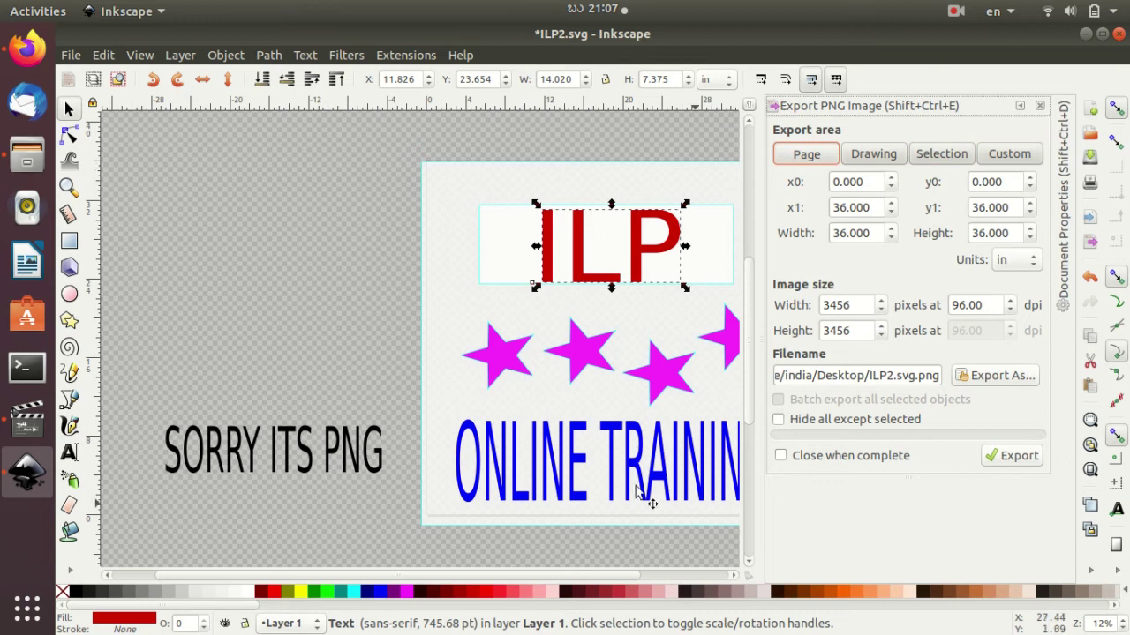
left_click(622, 188)
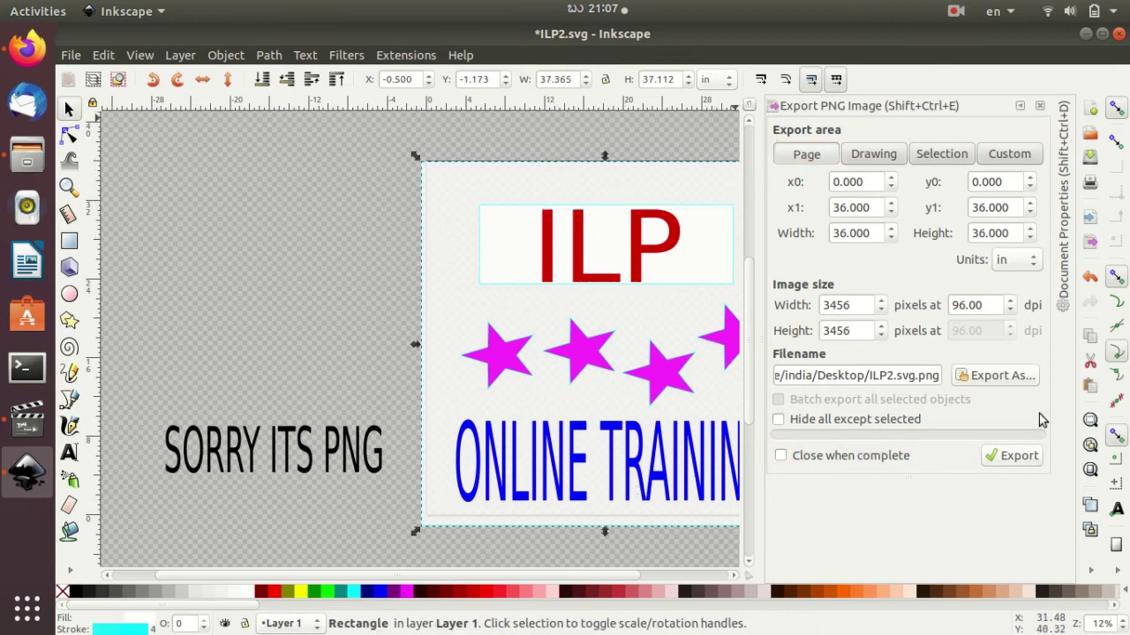
left_click(1021, 106)
left_click(839, 267)
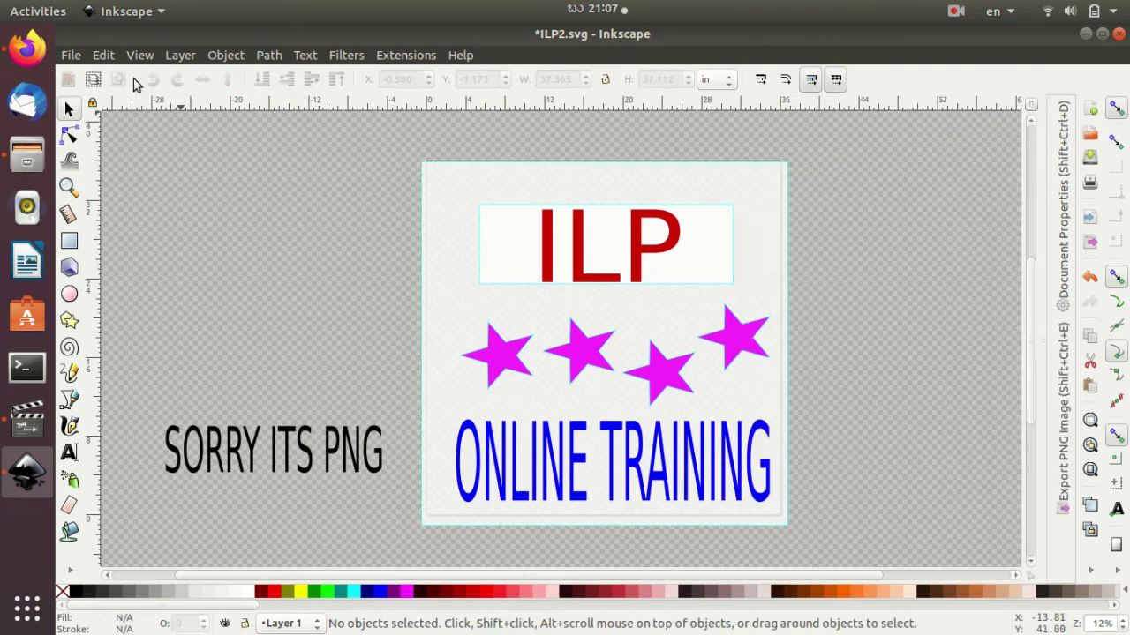
Open and dismiss the File menu twice without choosing a command
left_click(69, 55)
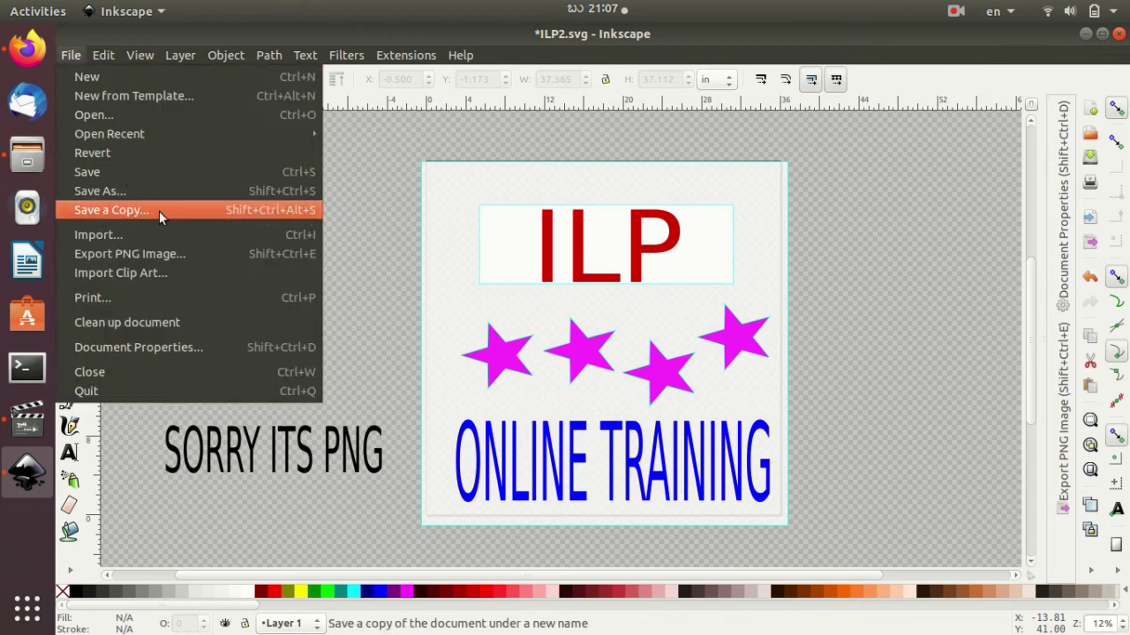
left_click(545, 301)
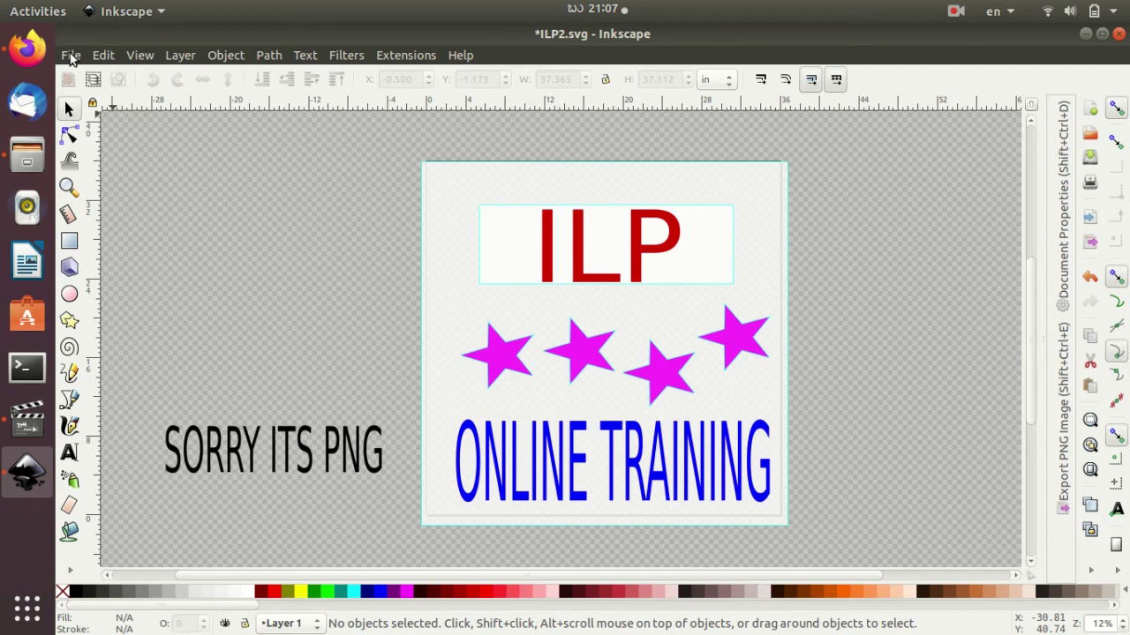
left_click(71, 55)
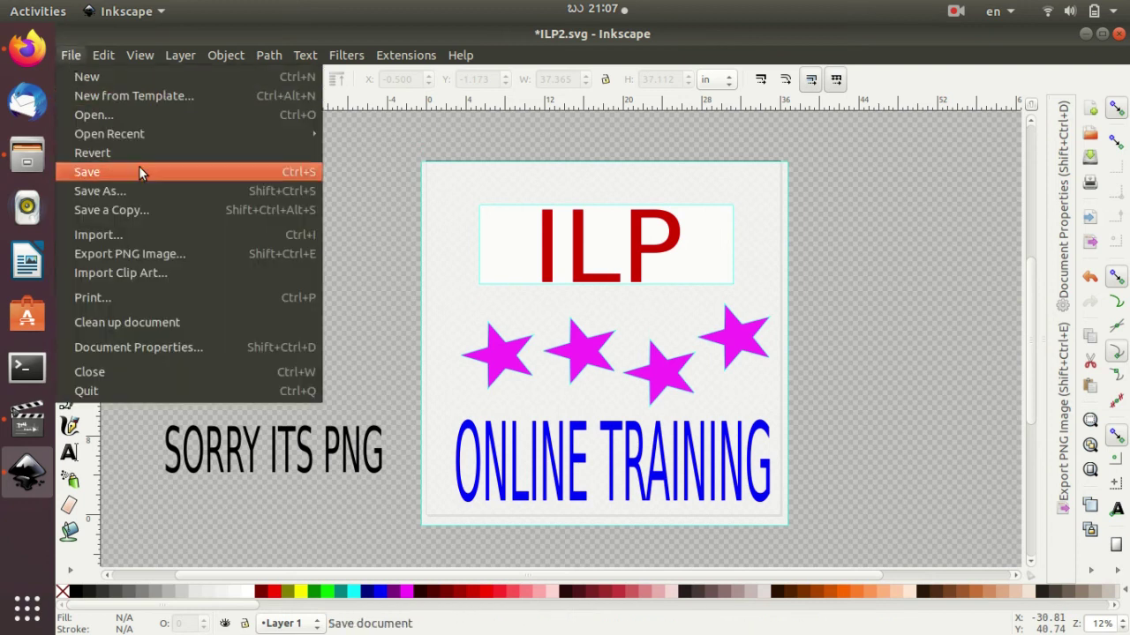
left_click(195, 254)
scroll(587, 361, "down", 4)
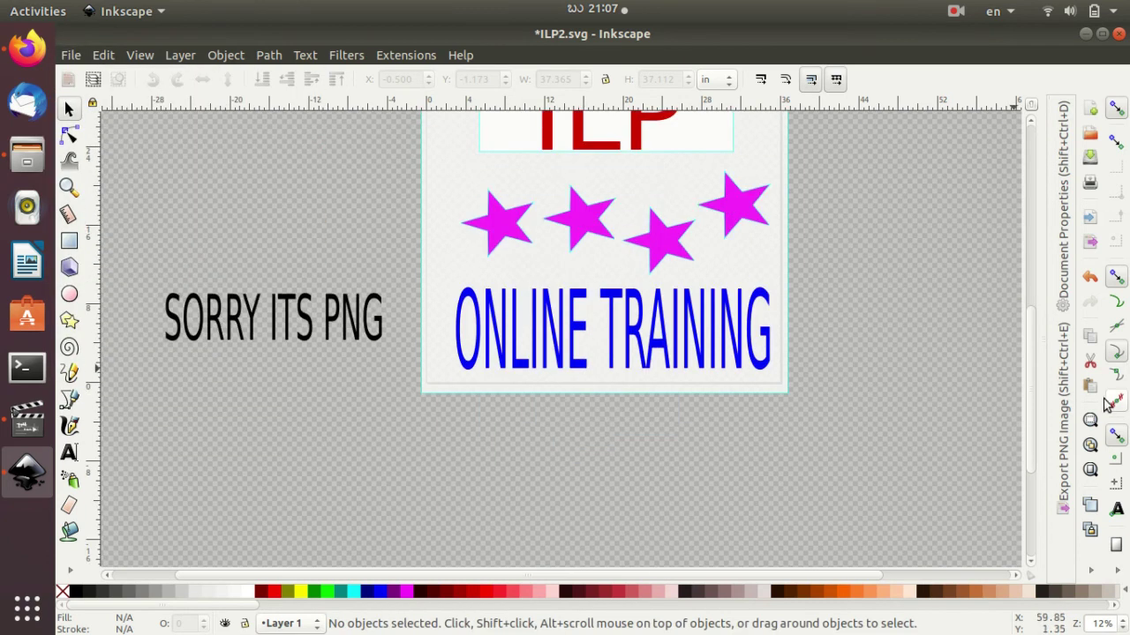
Set the whole-page PNG export resolution to 300 dpi
left_click(1062, 444)
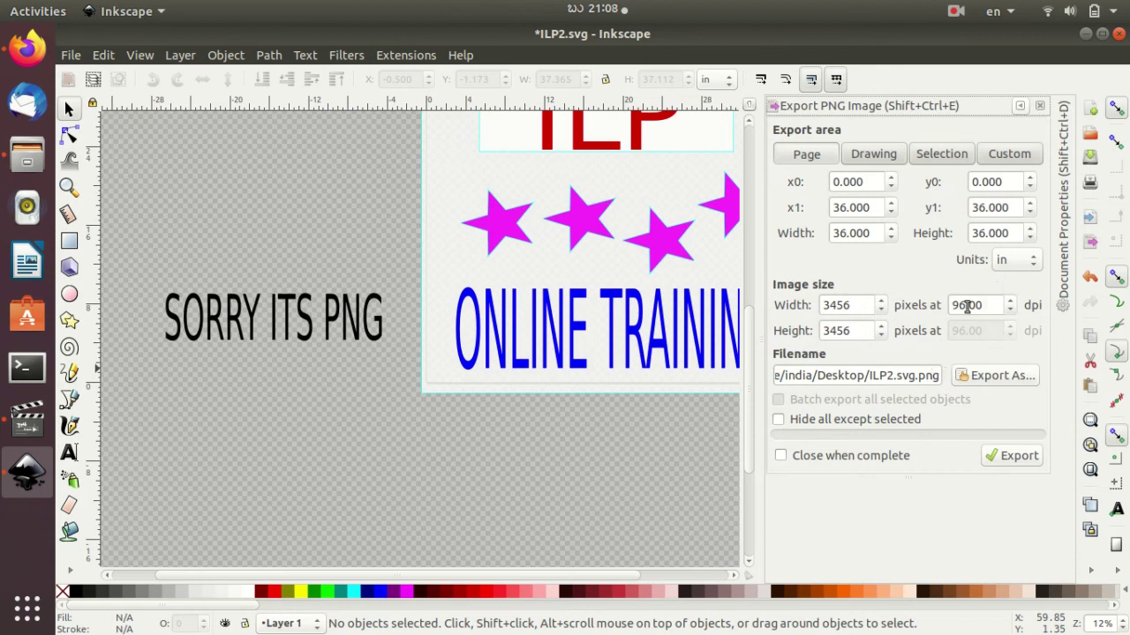
left_click_drag(985, 306, 941, 305)
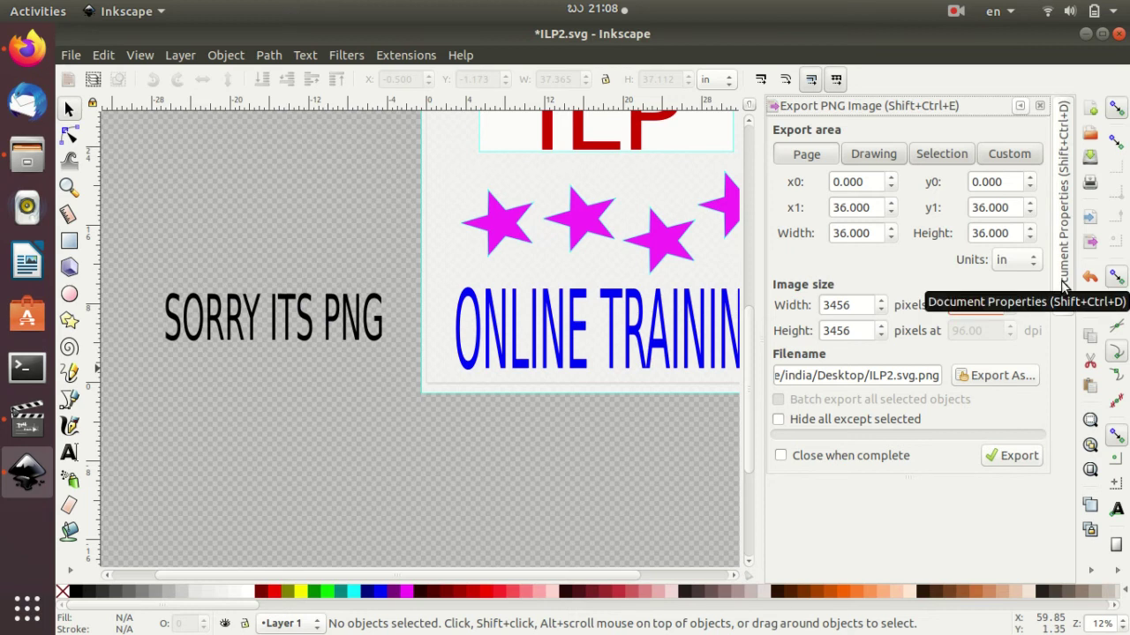
type("3")
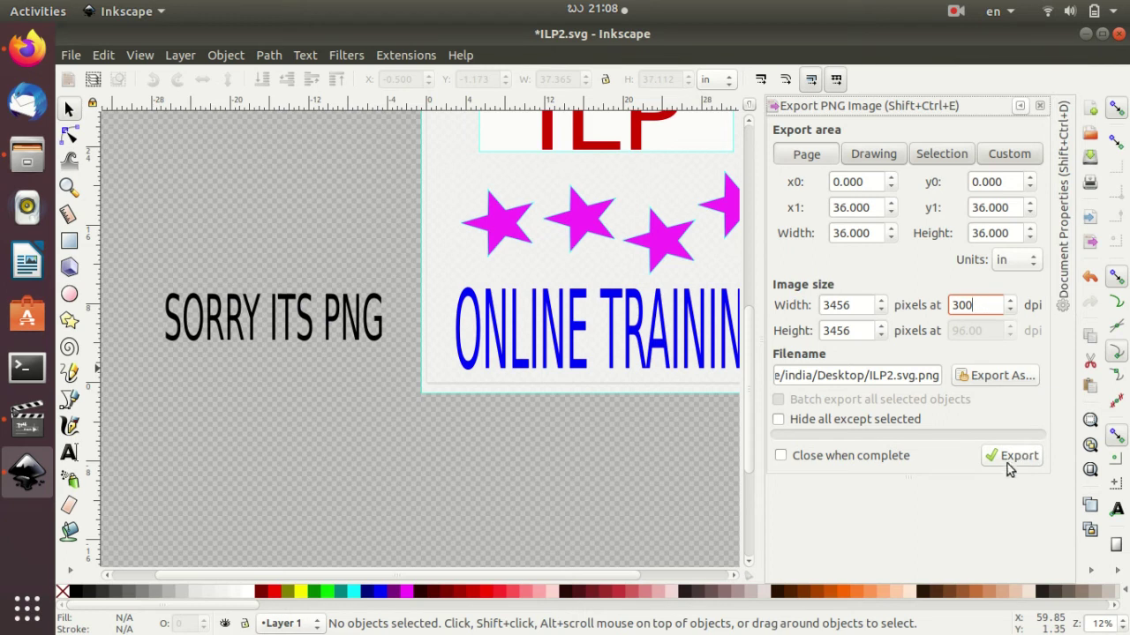
left_click(806, 155)
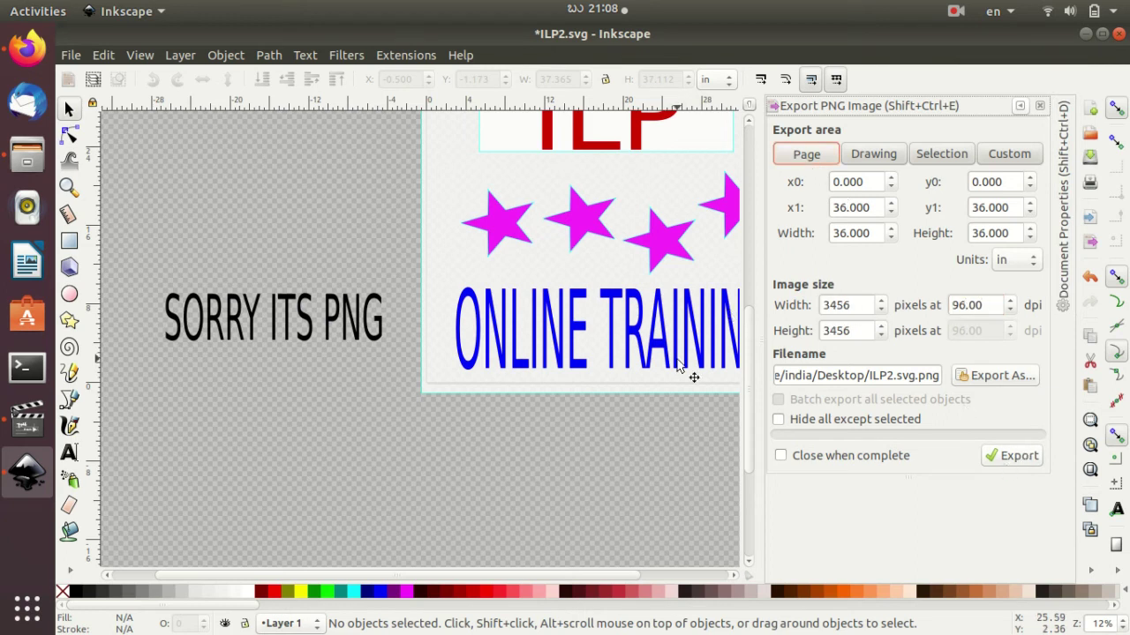
left_click_drag(983, 306, 940, 307)
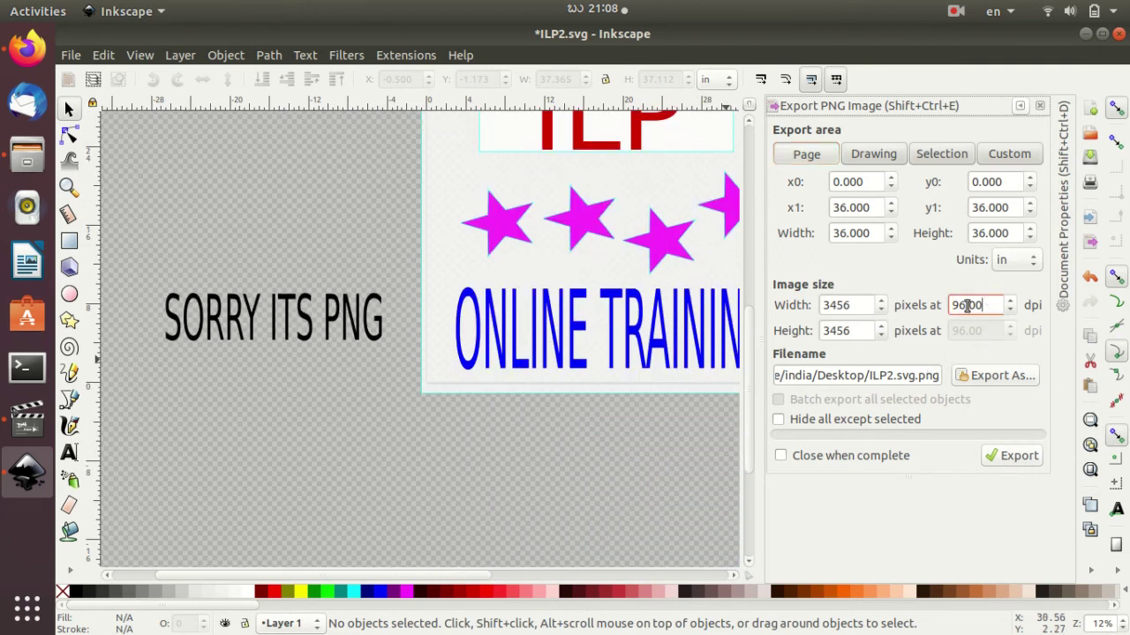
type("300")
Export the page, replacing the existing ILP2.svg.png, then minimise Inkscape to show the desktop
left_click(1015, 456)
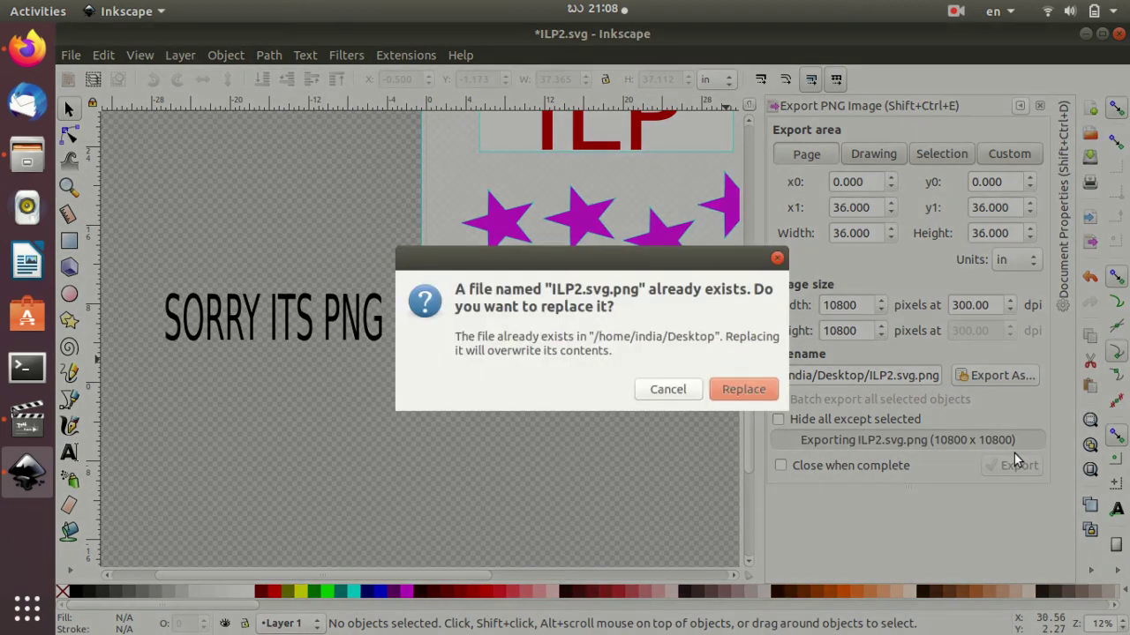
left_click(739, 393)
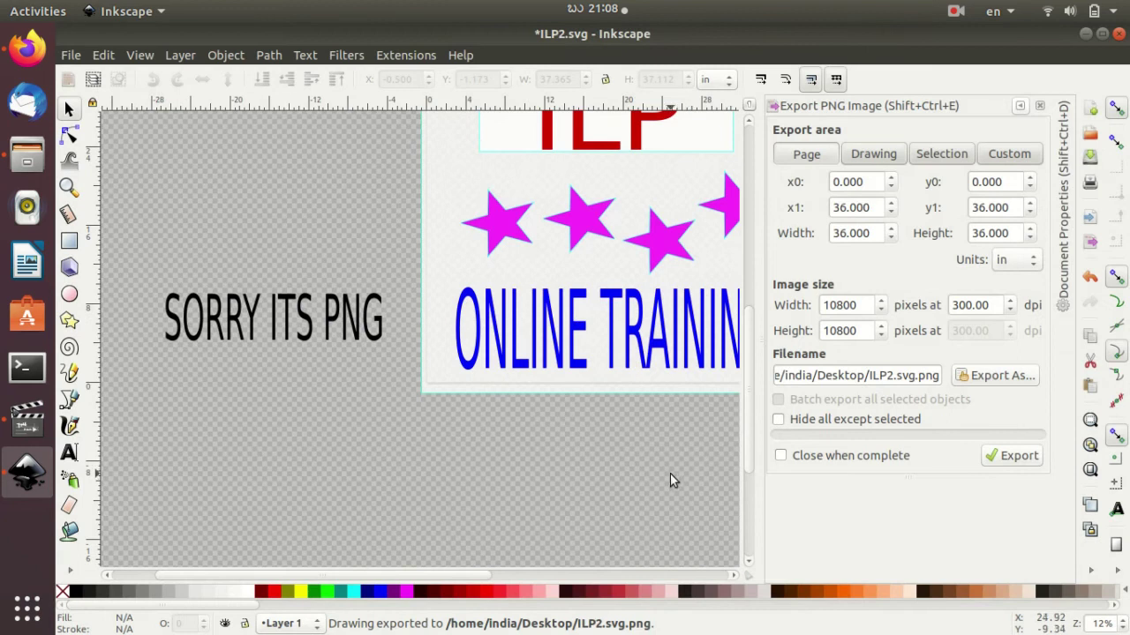
scroll(654, 476, "up", 3)
key("super+d")
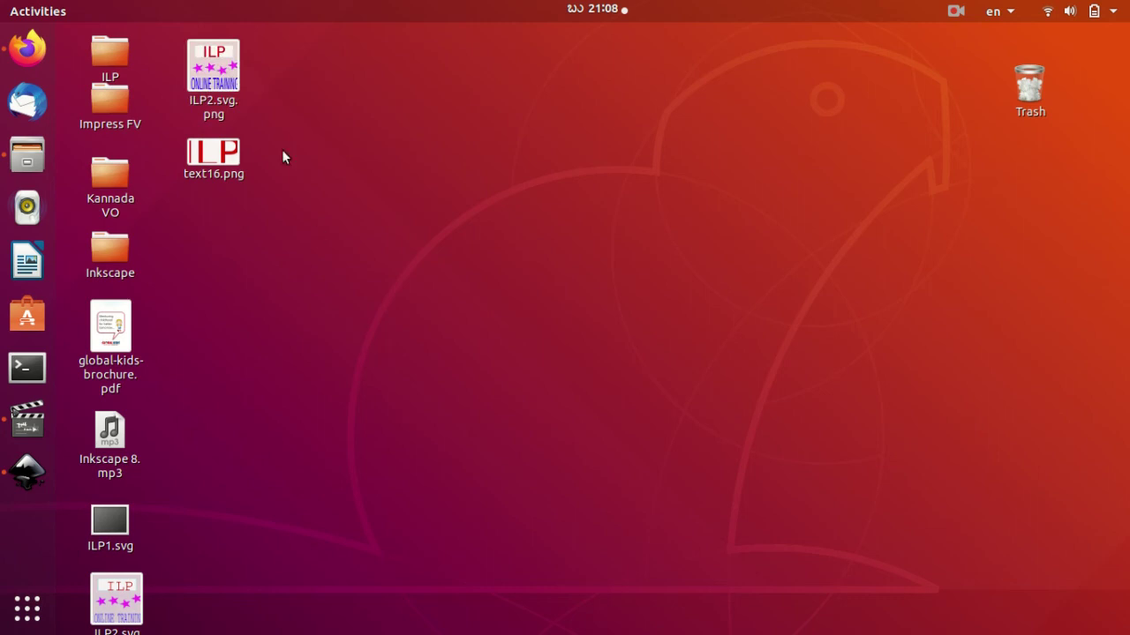
Preview the re-exported ILP2.svg.png, then close the Document Properties and PNG export panels
double_click(231, 88)
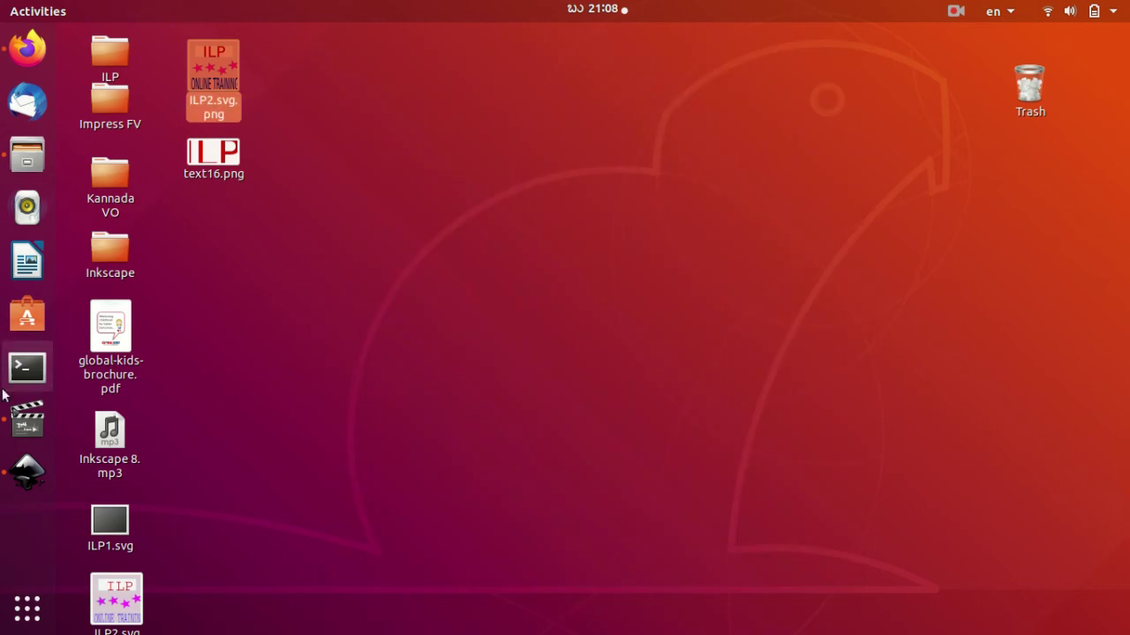
left_click(26, 472)
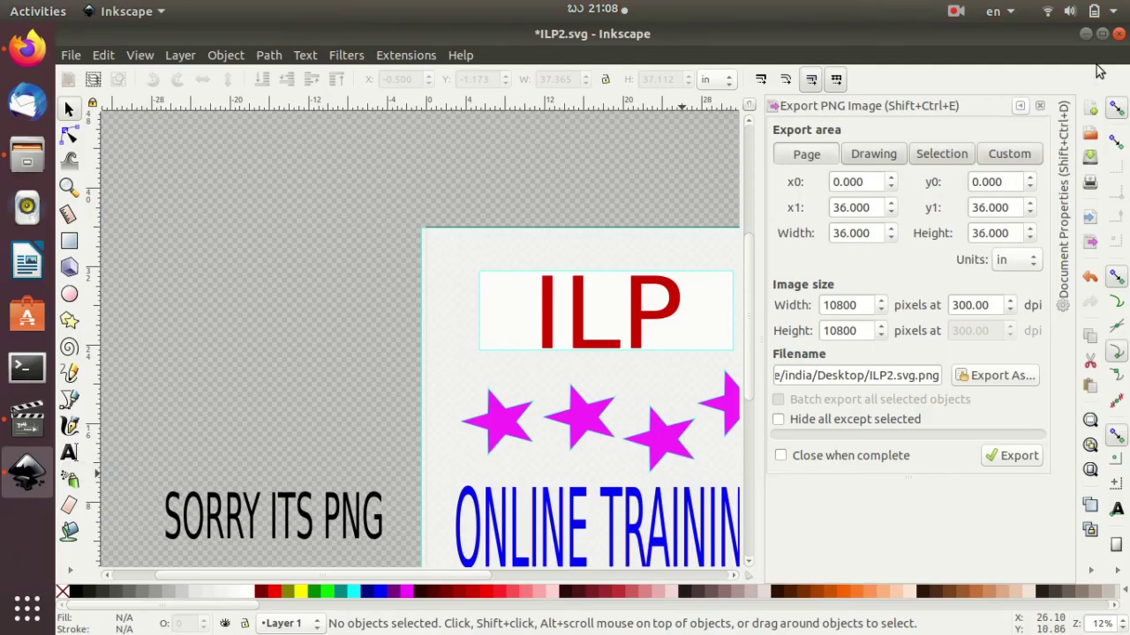
left_click_drag(1063, 203, 515, 108)
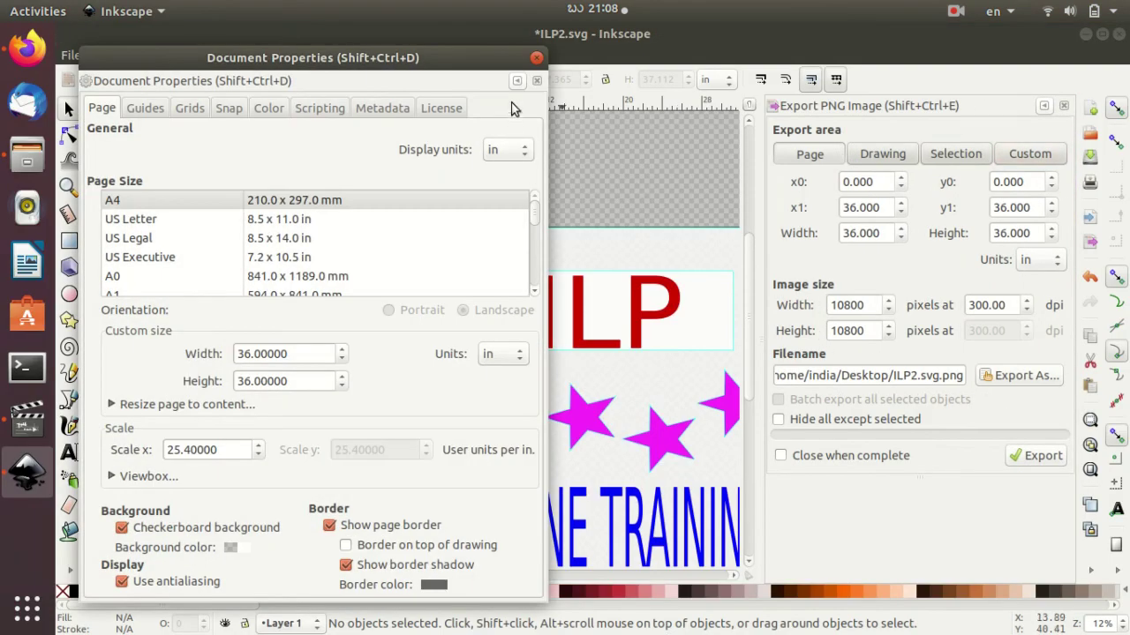
left_click(536, 57)
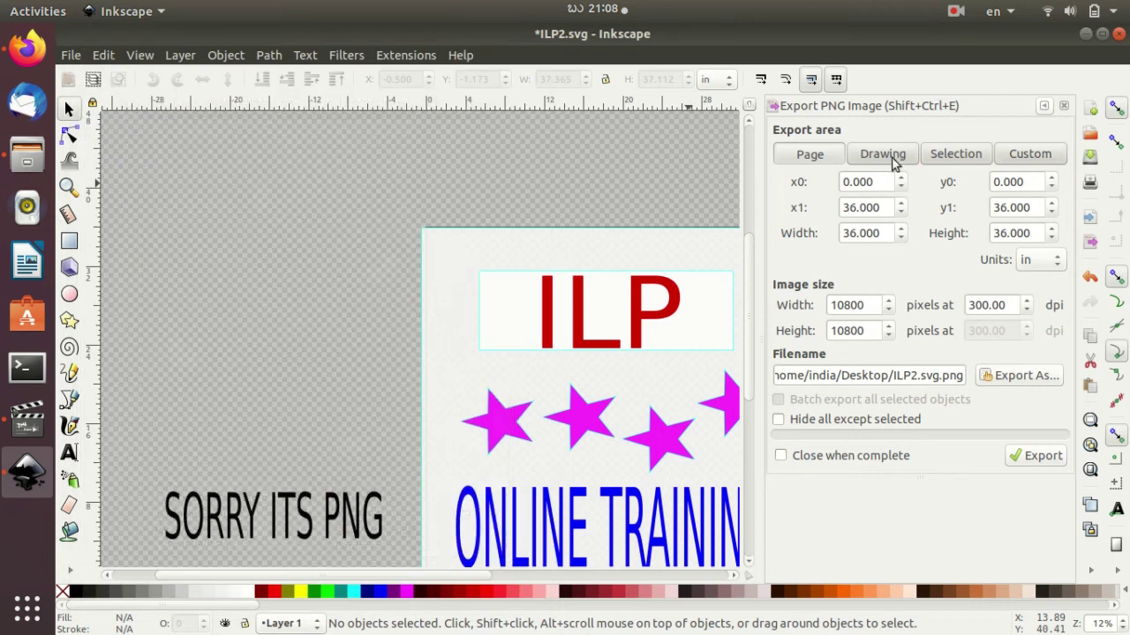
left_click(1064, 105)
Close the ILP2.svg window, discarding its unsaved changes
scroll(783, 468, "down", 5)
scroll(782, 464, "down", 3)
scroll(783, 456, "up", 6)
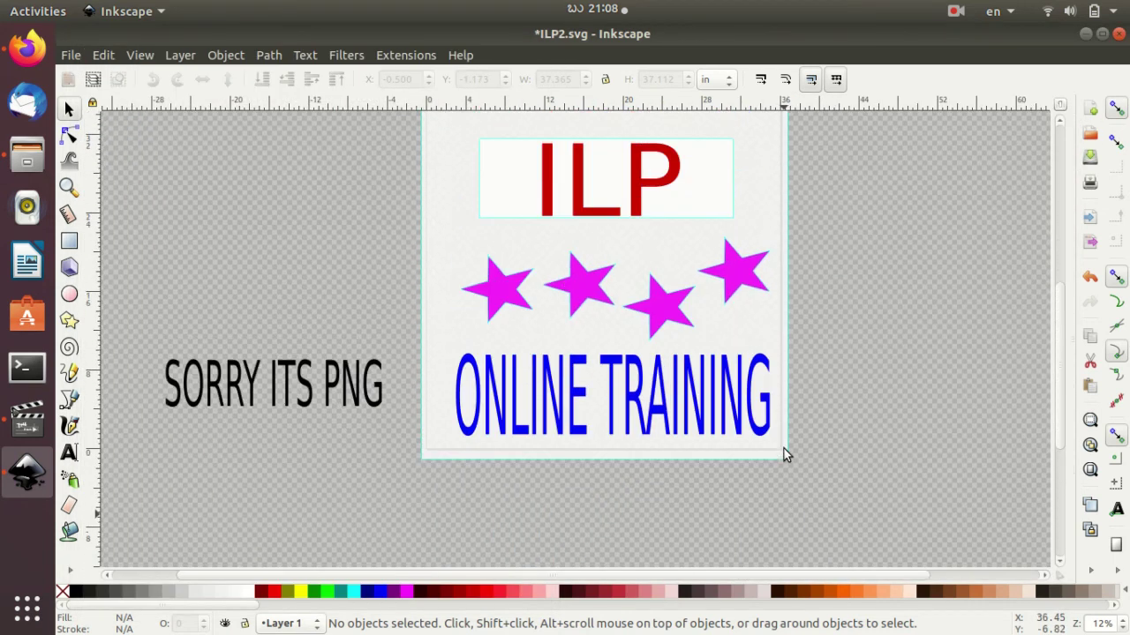
scroll(783, 448, "up", 2)
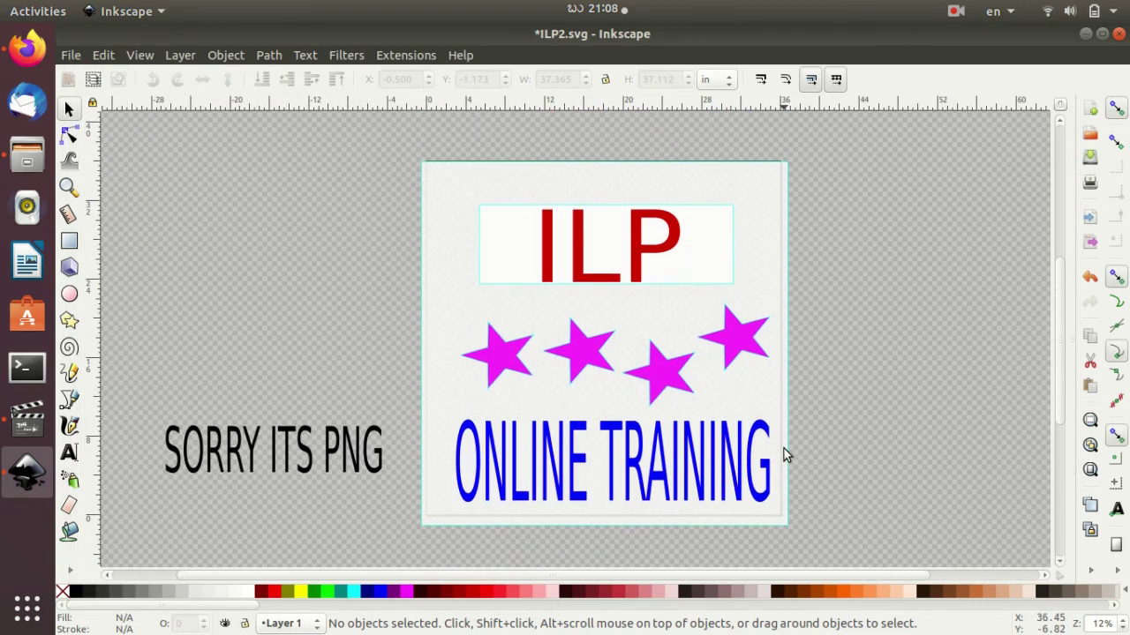
left_click(1119, 35)
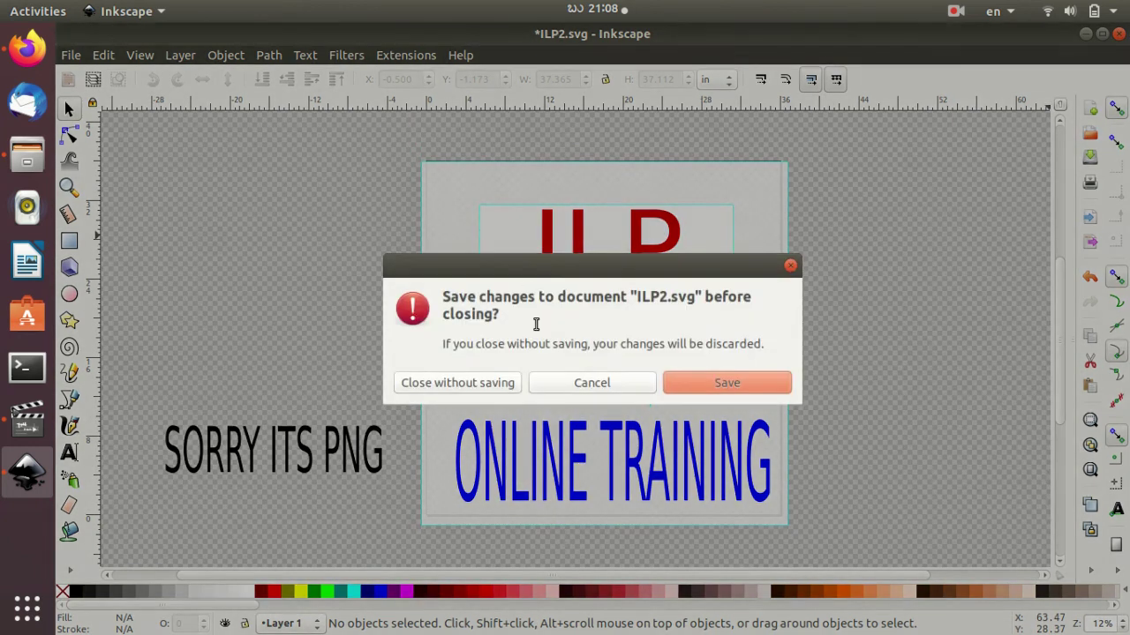
left_click(495, 384)
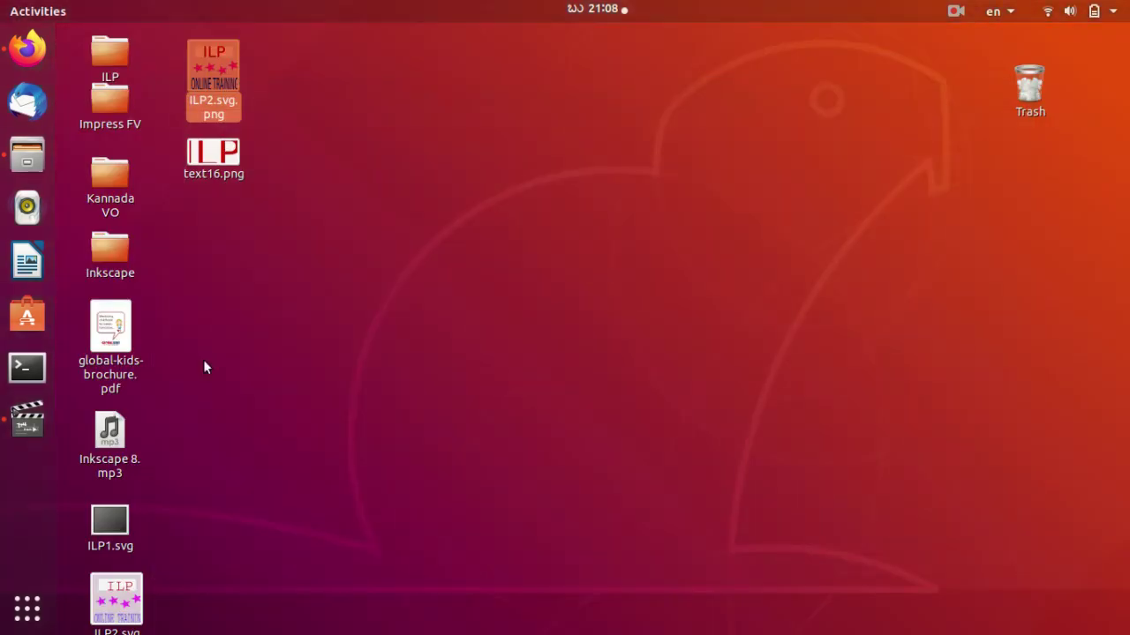
Launch Inkscape from Show Applications to get a blank New document 1
left_click(27, 608)
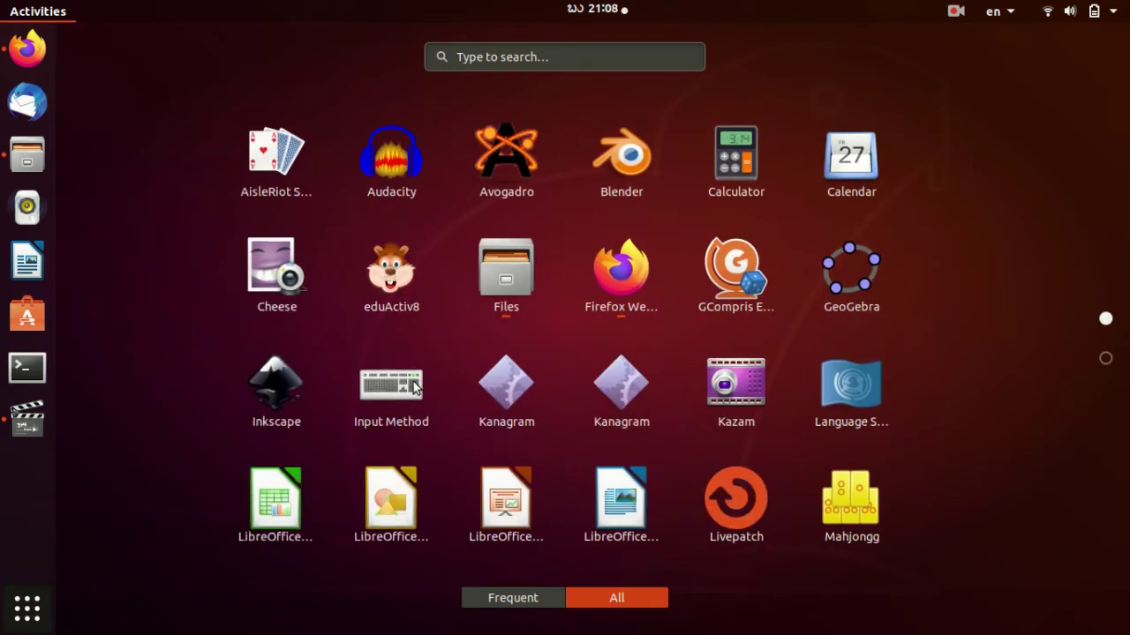
left_click(271, 397)
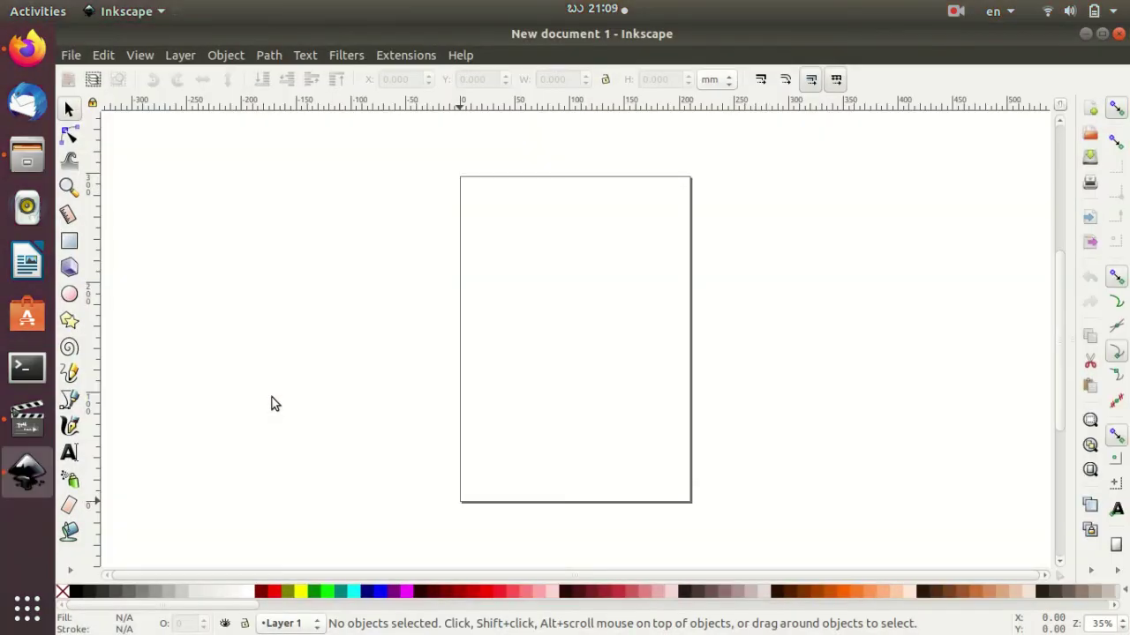
left_click(72, 56)
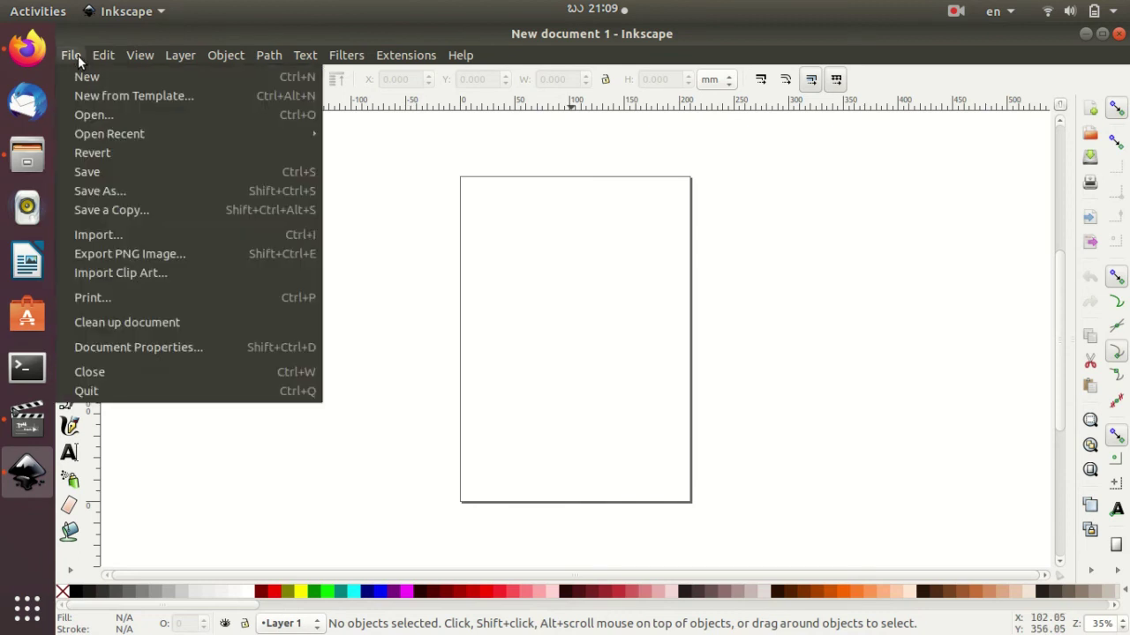
left_click(415, 300)
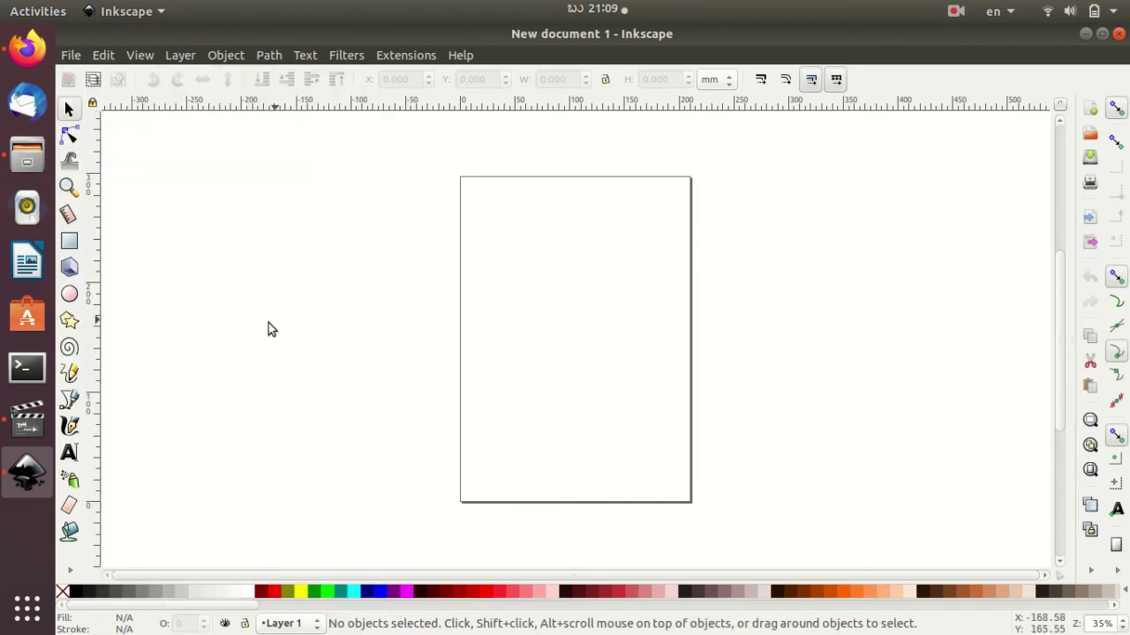
Drag global-kids-brochure.pdf from the Desktop folder onto the blank Inkscape canvas
left_click(27, 161)
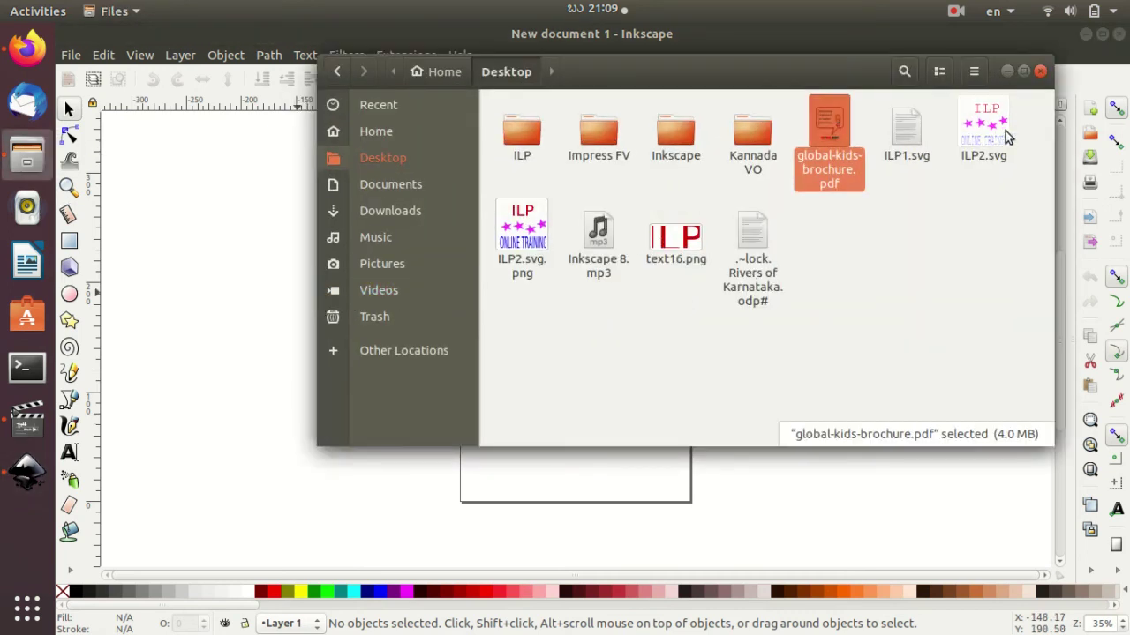
left_click_drag(828, 124, 238, 366)
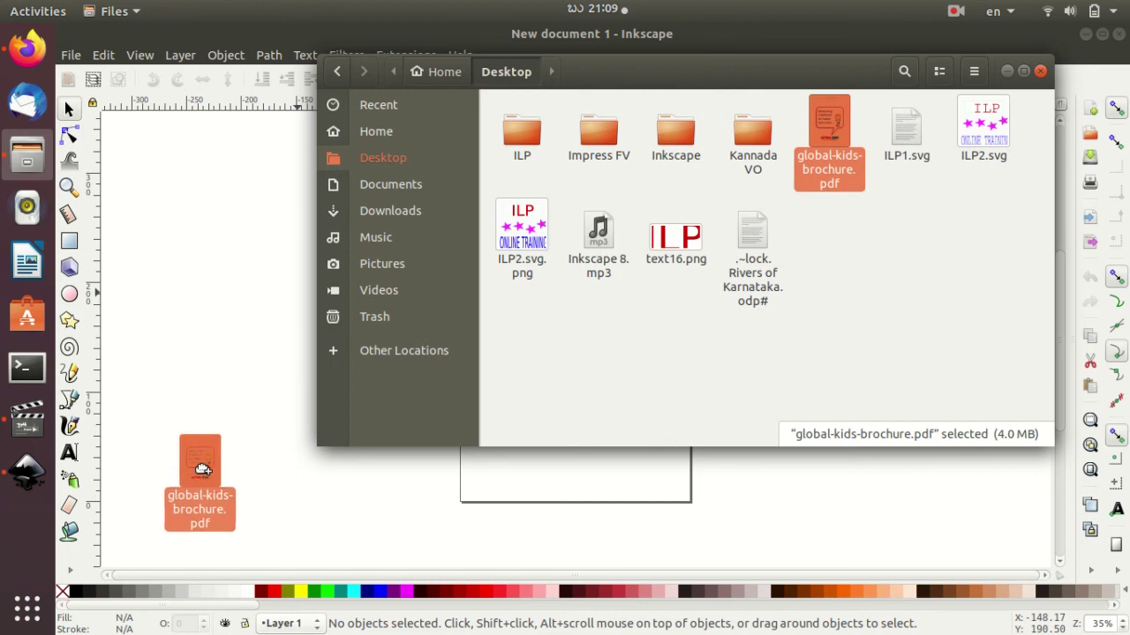
left_click_drag(238, 365, 199, 468)
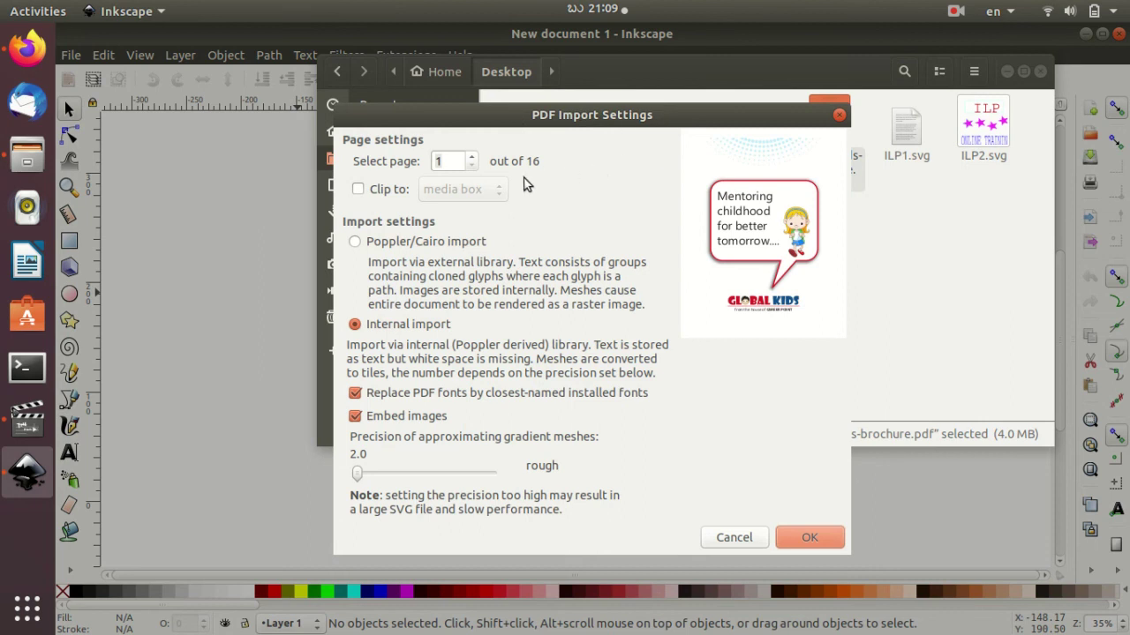
Choose page 7, 'Role of Our Teachers', in the PDF import dialog and confirm
left_click(474, 157)
left_click(474, 157)
left_click(474, 157)
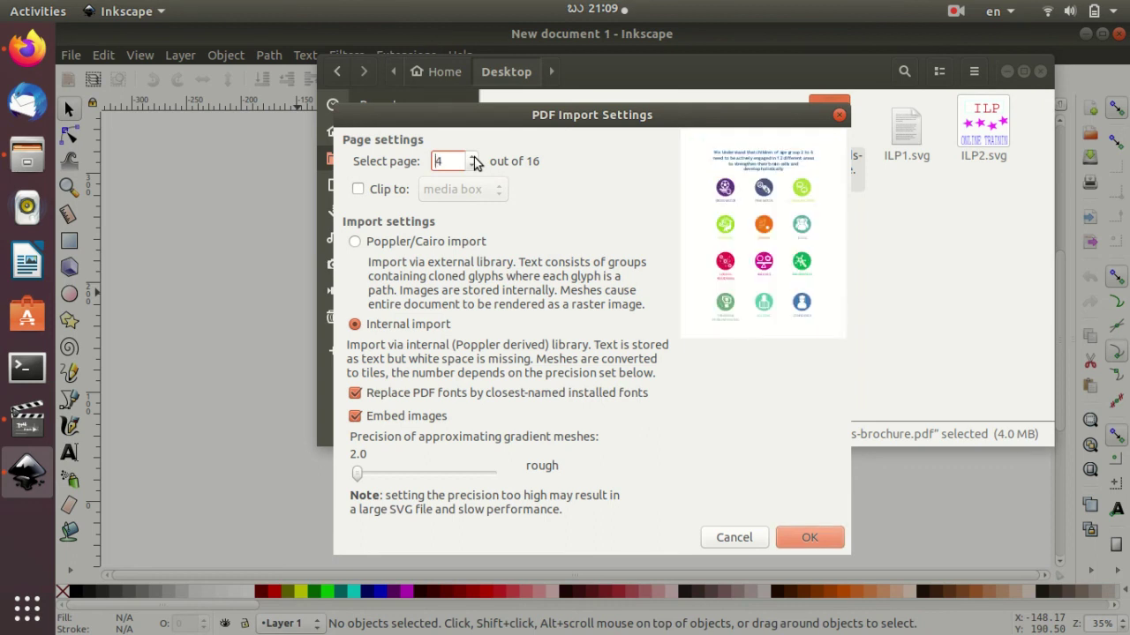
left_click(474, 157)
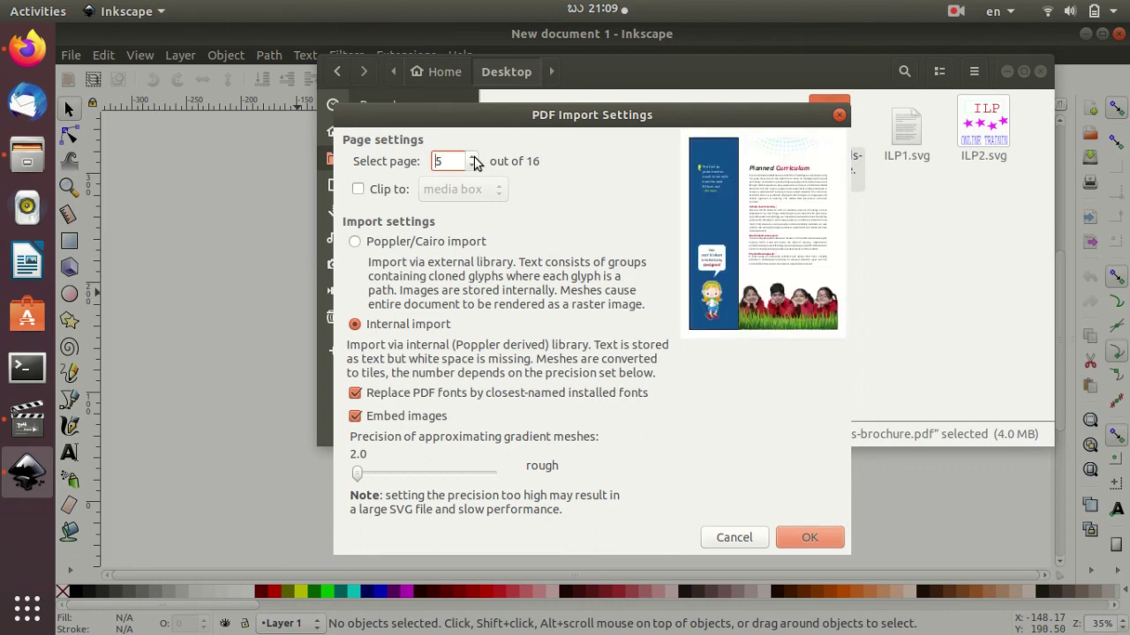
left_click(474, 157)
left_click(474, 158)
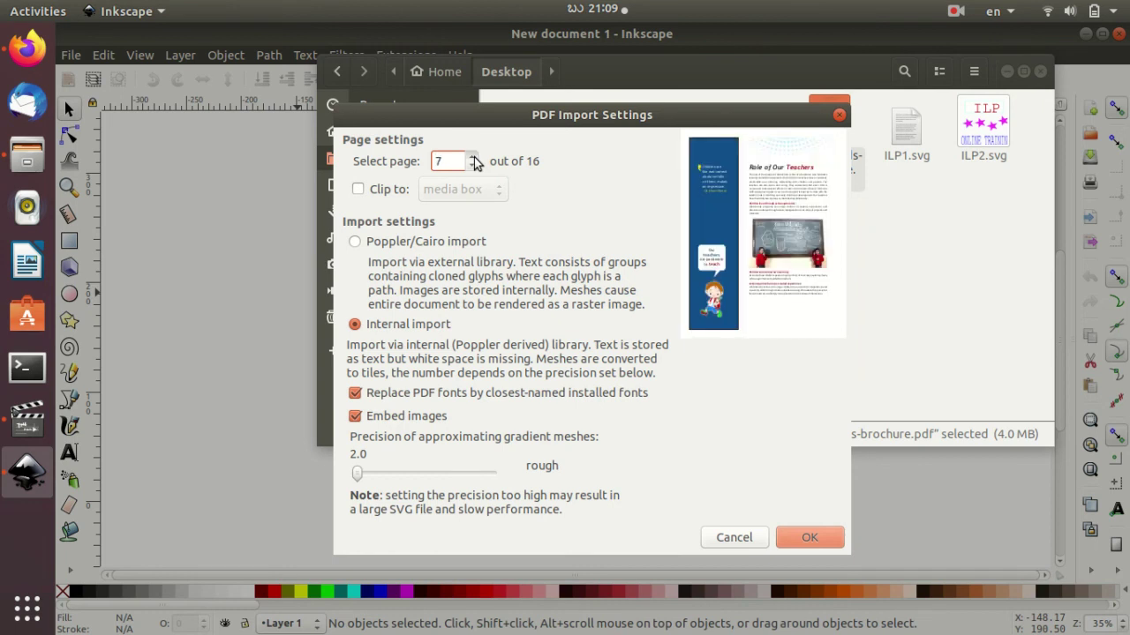
left_click(474, 157)
left_click(474, 157)
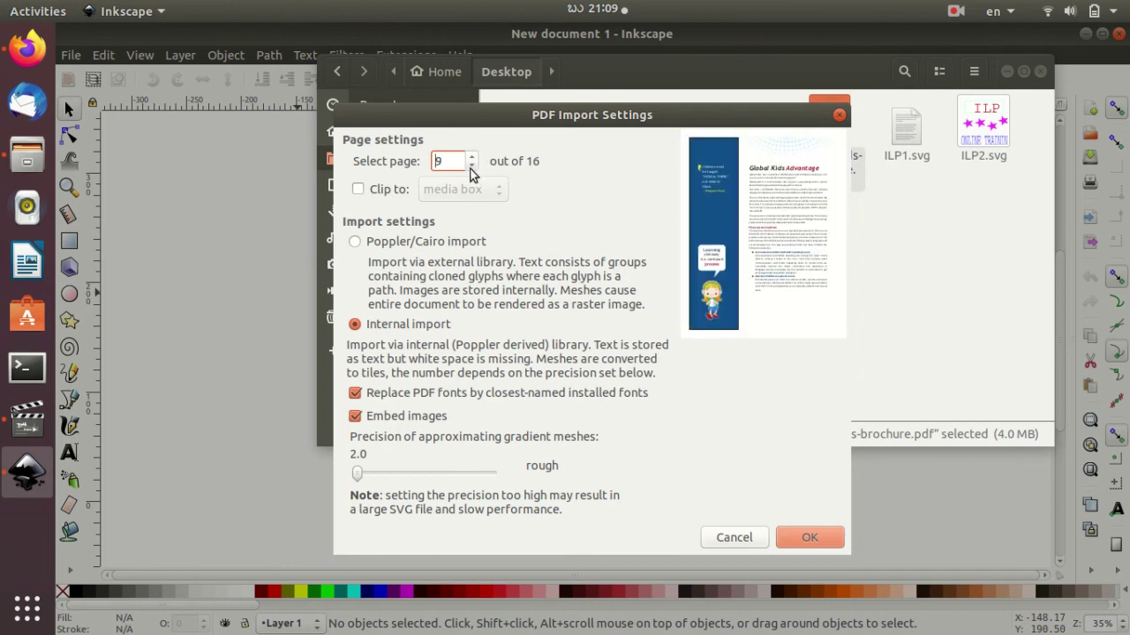
left_click(473, 166)
left_click(472, 166)
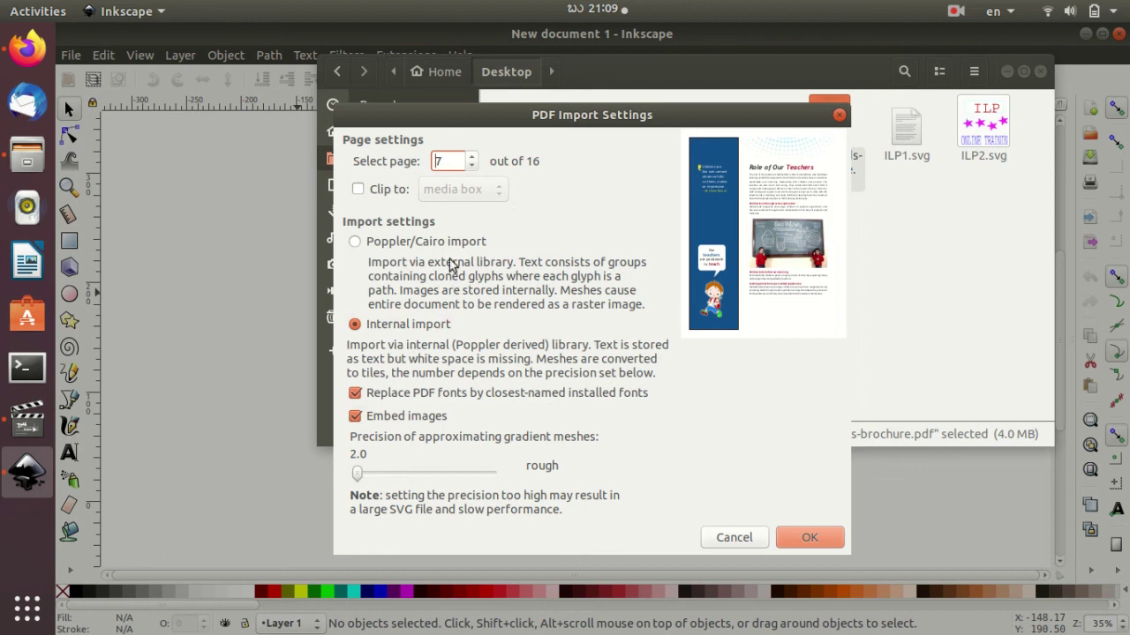
left_click(809, 537)
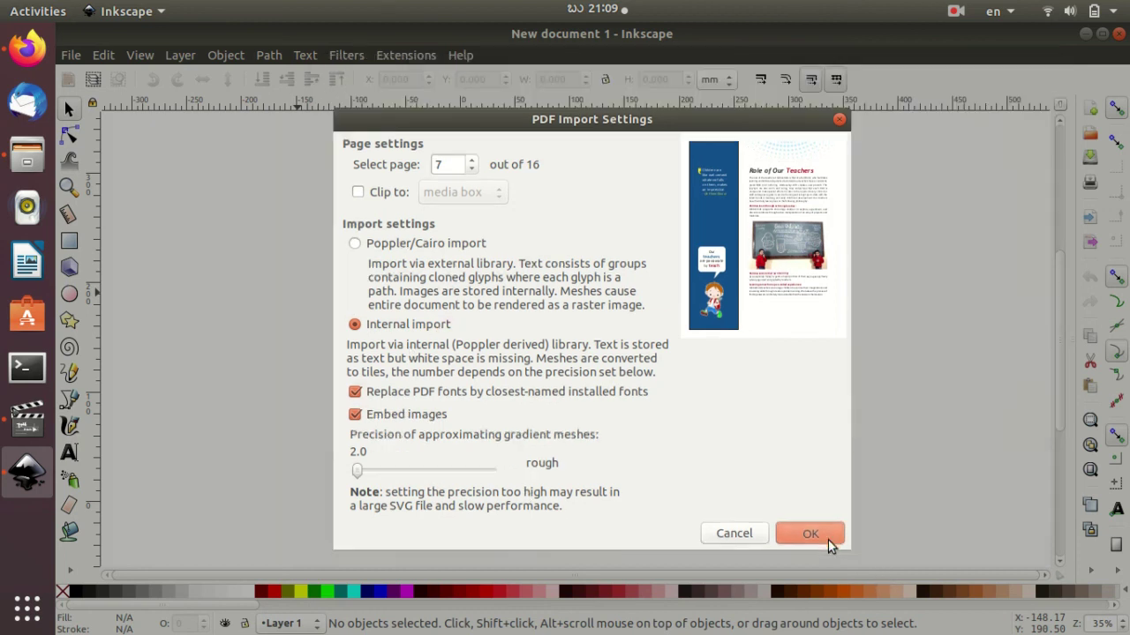
Move the imported brochure page onto the document page and stretch it to fill the height
left_click_drag(896, 433, 815, 366)
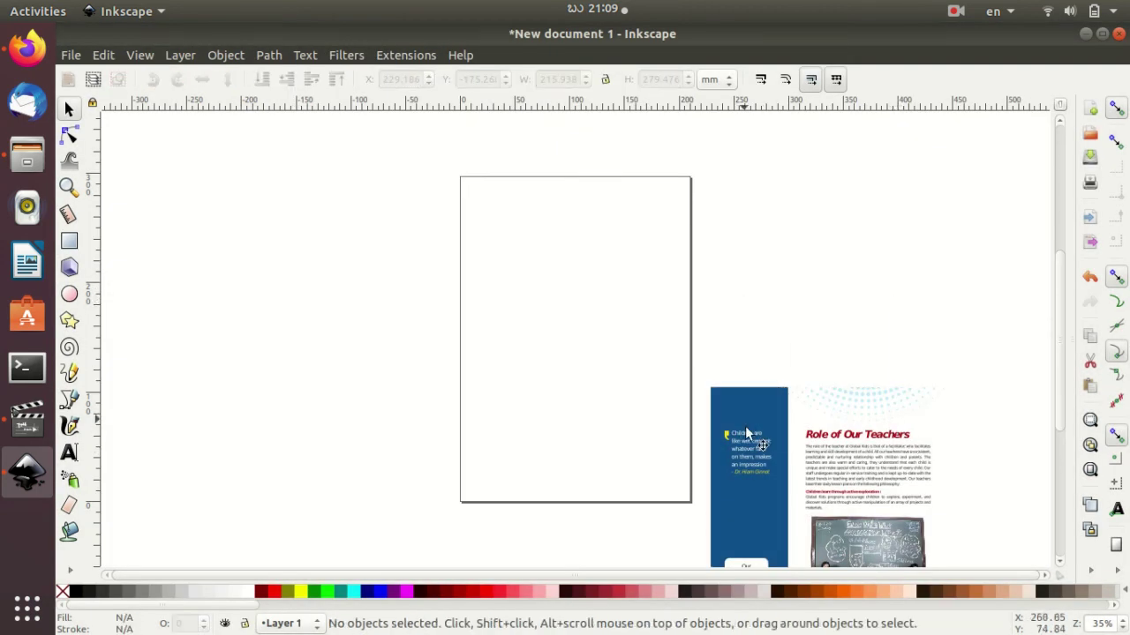
left_click(748, 454)
mouse_move(748, 462)
left_mouse_down()
mouse_move(636, 308)
mouse_move(503, 252)
left_mouse_up()
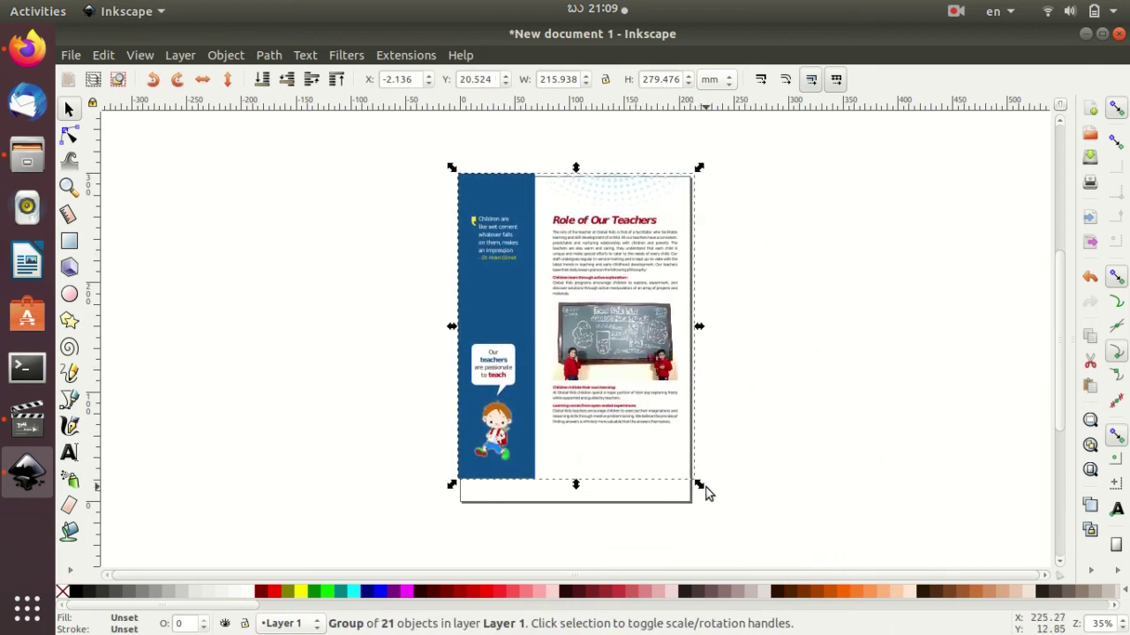
left_click_drag(701, 487, 702, 514)
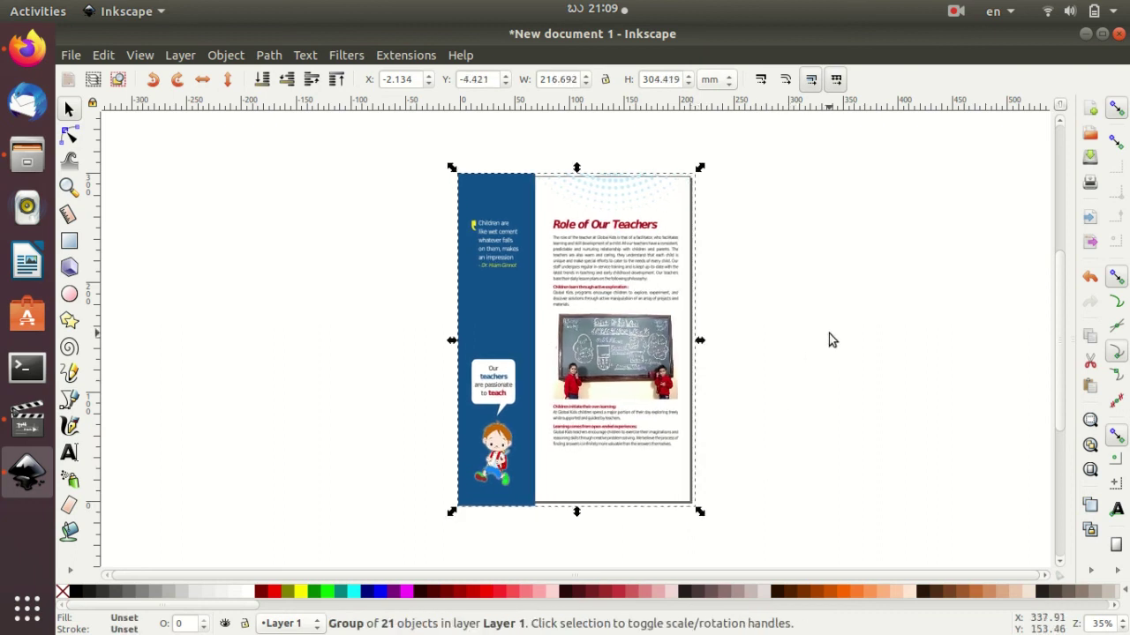
Ungroup the brochure page into 21 separate objects via Object > Ungroup
left_click(226, 55)
left_click(282, 202)
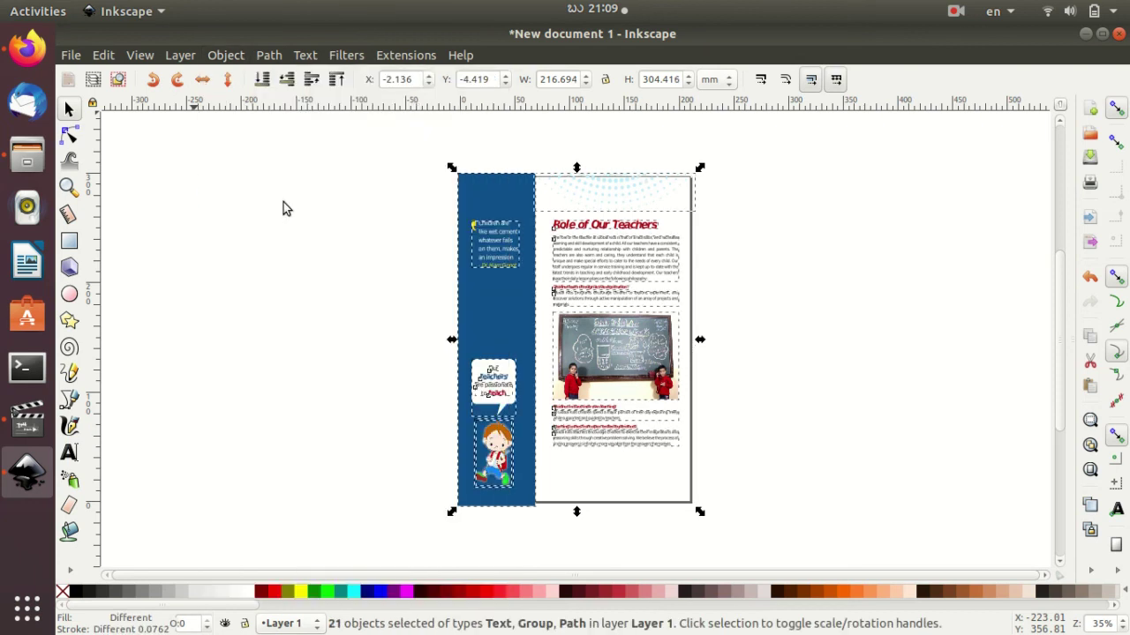
scroll(908, 389, "up", 2, "ctrl")
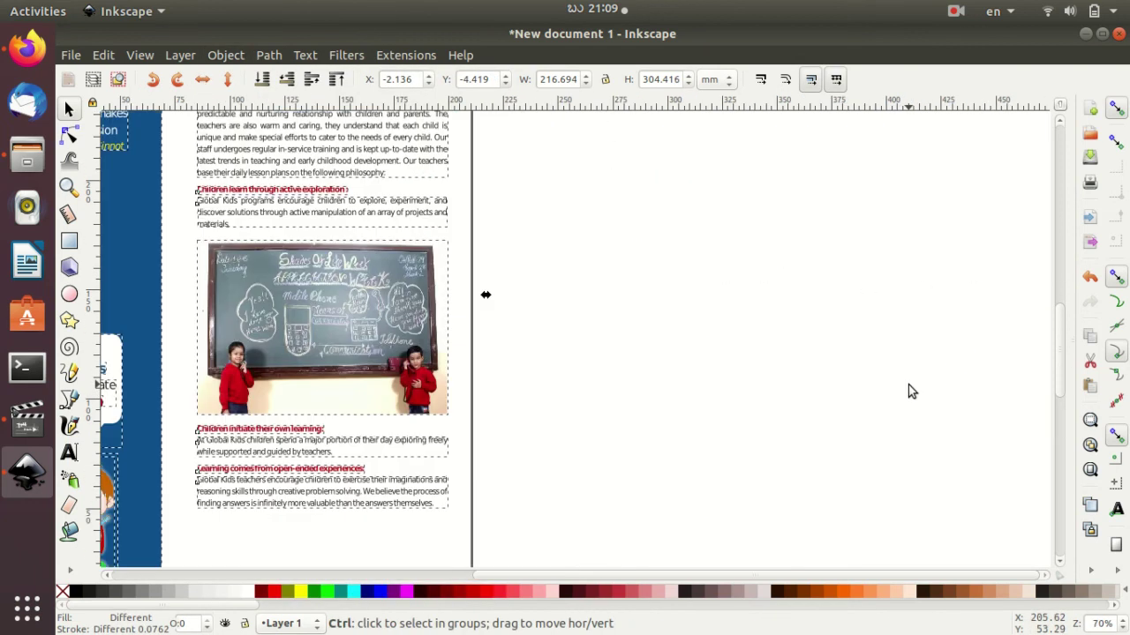
scroll(909, 391, "up", 2, "ctrl")
left_click_drag(881, 575, 565, 574)
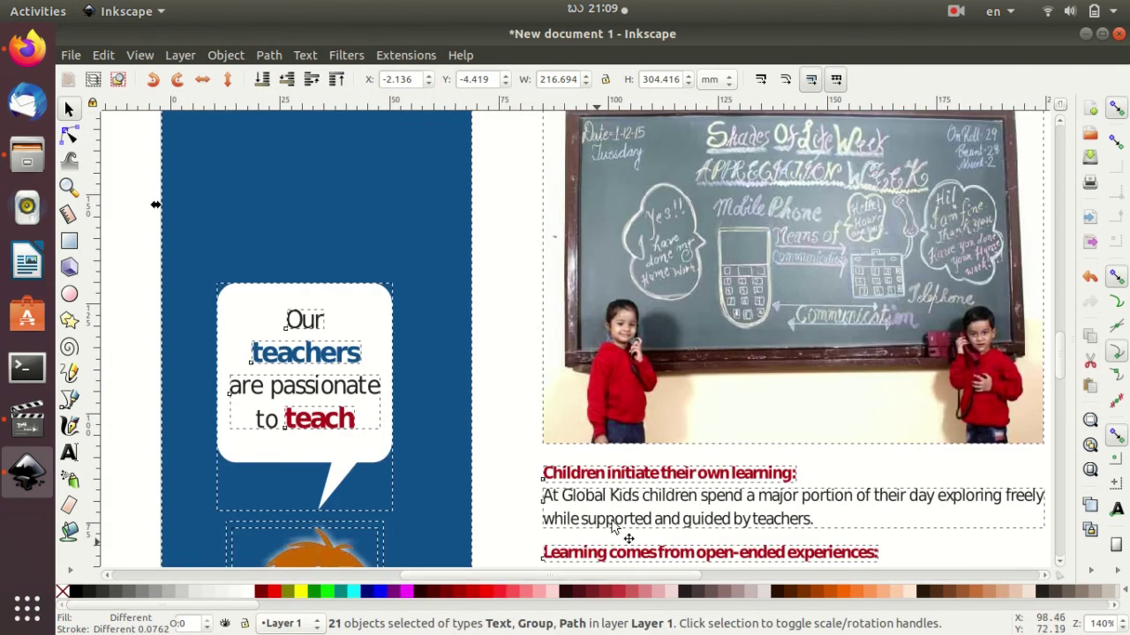
scroll(706, 383, "up", 5)
scroll(706, 382, "up", 5)
scroll(706, 372, "down", 4)
scroll(705, 367, "down", 4)
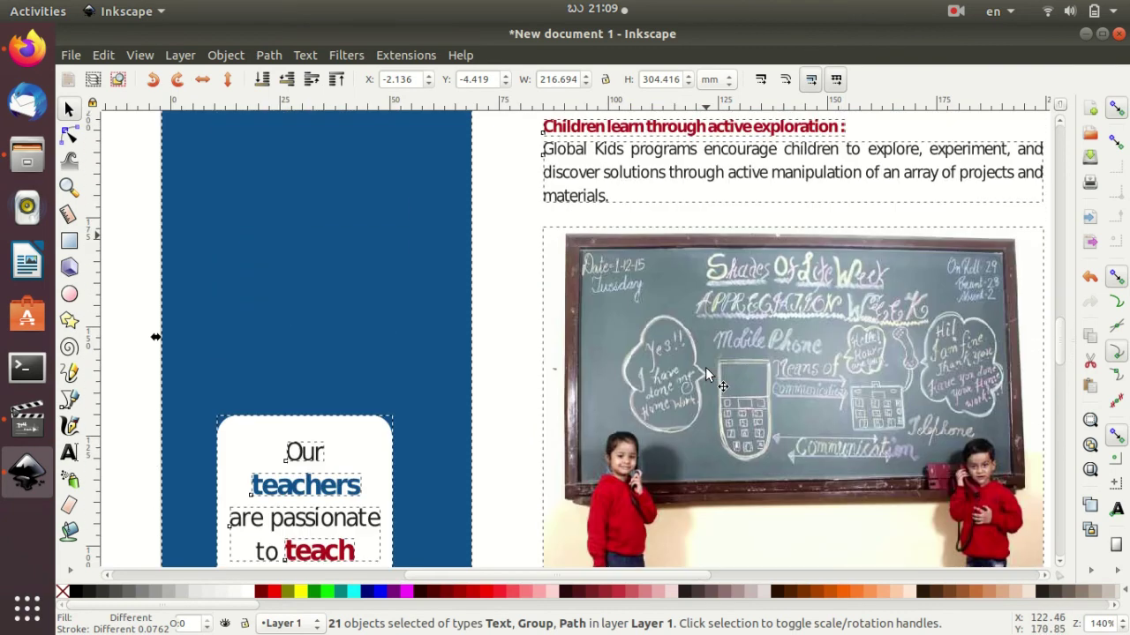
scroll(706, 367, "down", 1, "ctrl")
scroll(705, 367, "up", 3)
scroll(706, 367, "up", 1)
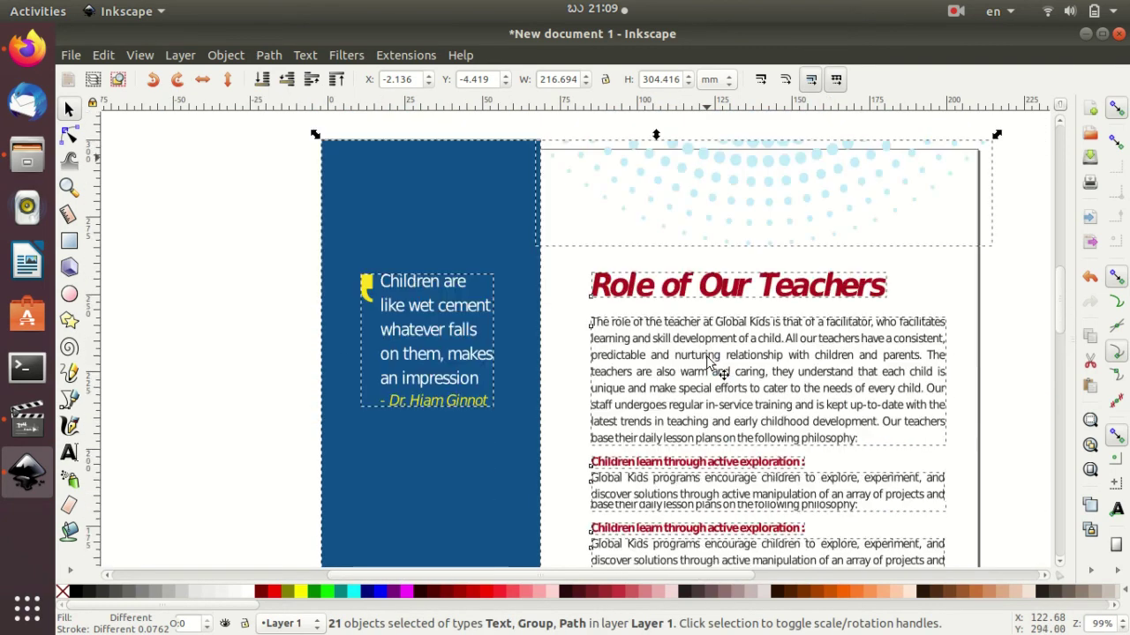
scroll(706, 362, "down", 3)
scroll(707, 362, "down", 8)
scroll(706, 362, "down", 1)
scroll(706, 353, "up", 5)
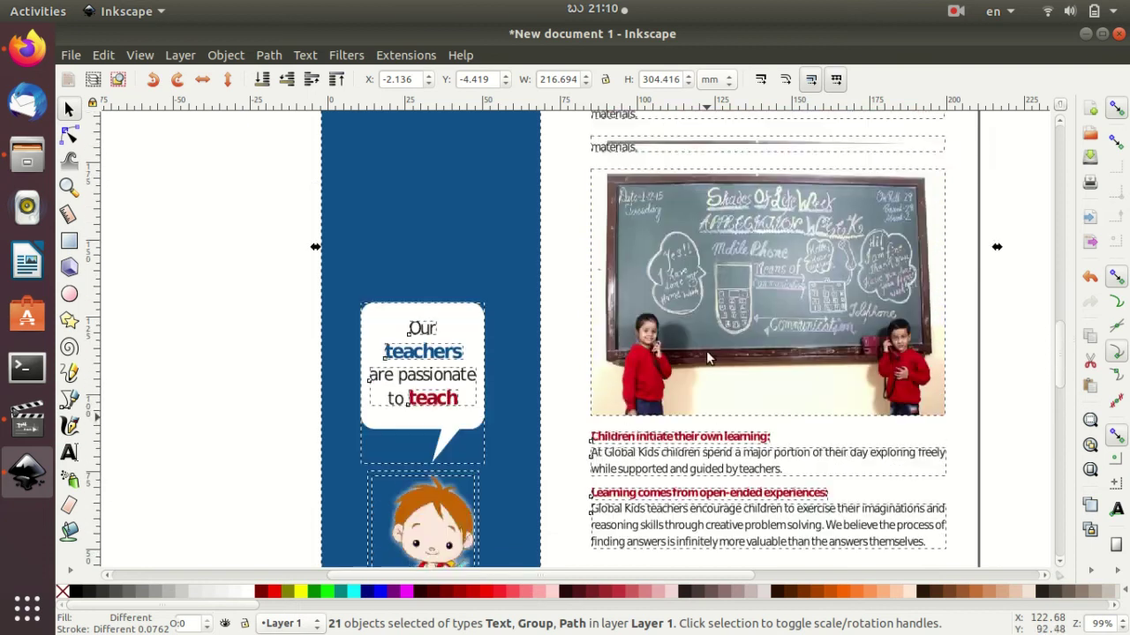
scroll(706, 351, "up", 5)
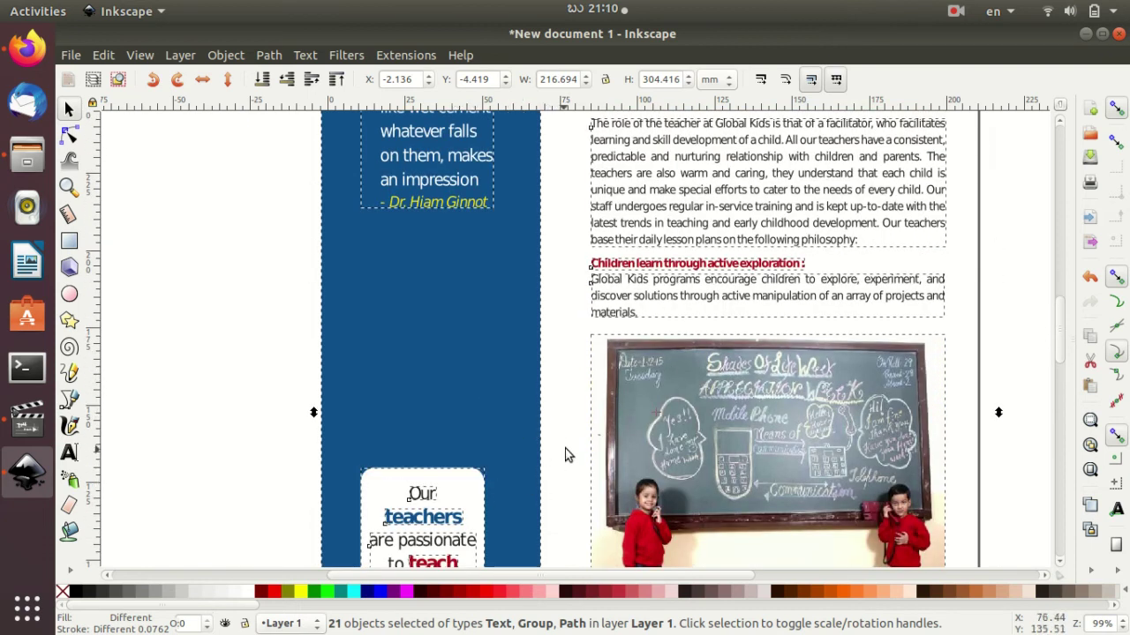
scroll(567, 450, "up", 3)
scroll(568, 443, "down", 3)
scroll(567, 442, "down", 3)
scroll(567, 442, "down", 1)
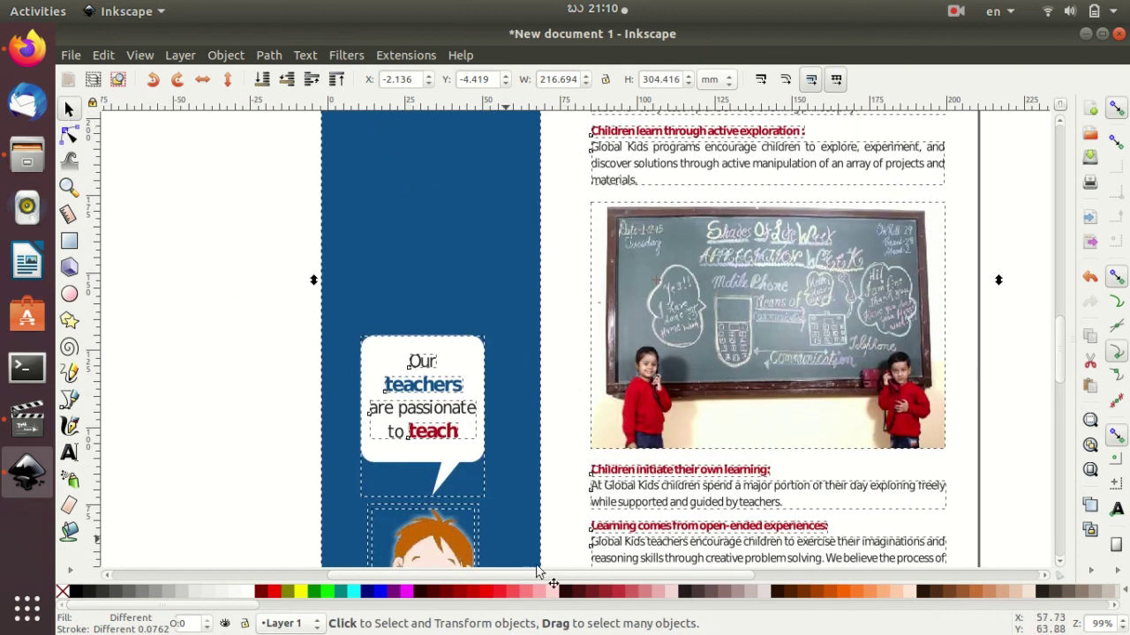
Fill all 21 selected brochure objects Purple, after trying Fuchsia and Aqua swatches
left_click(409, 592)
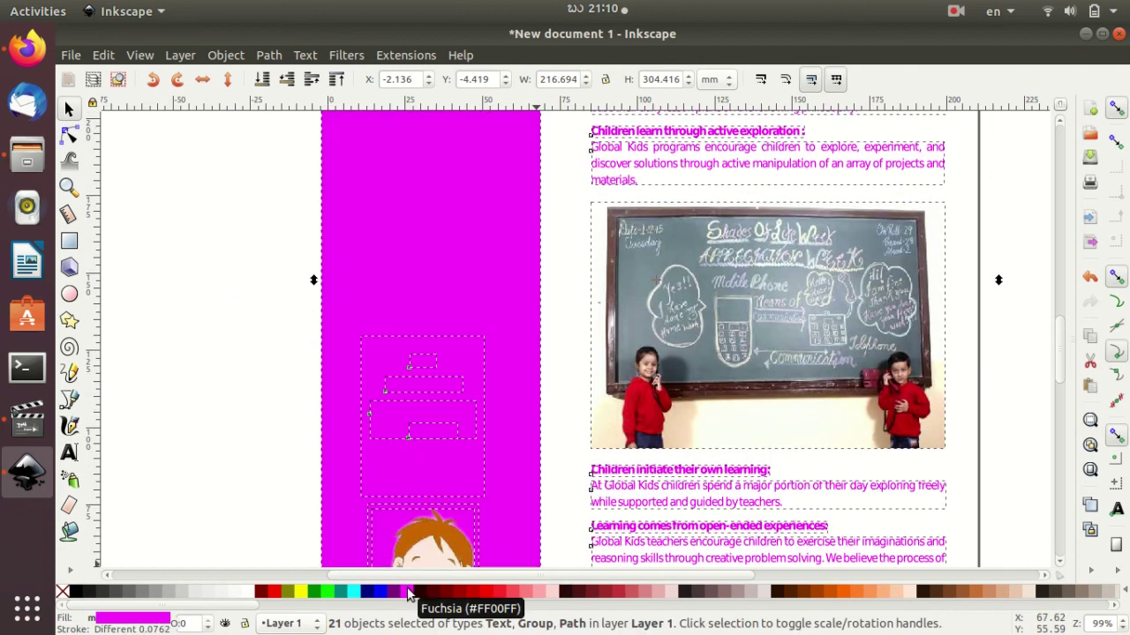
left_click(359, 589)
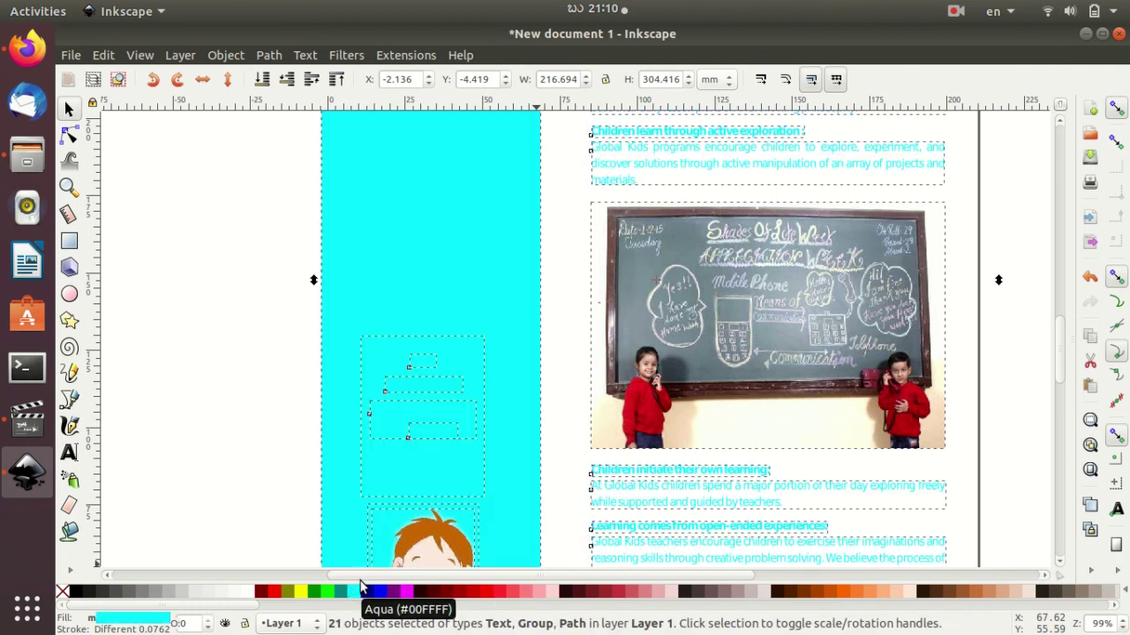
scroll(503, 491, "up", 3)
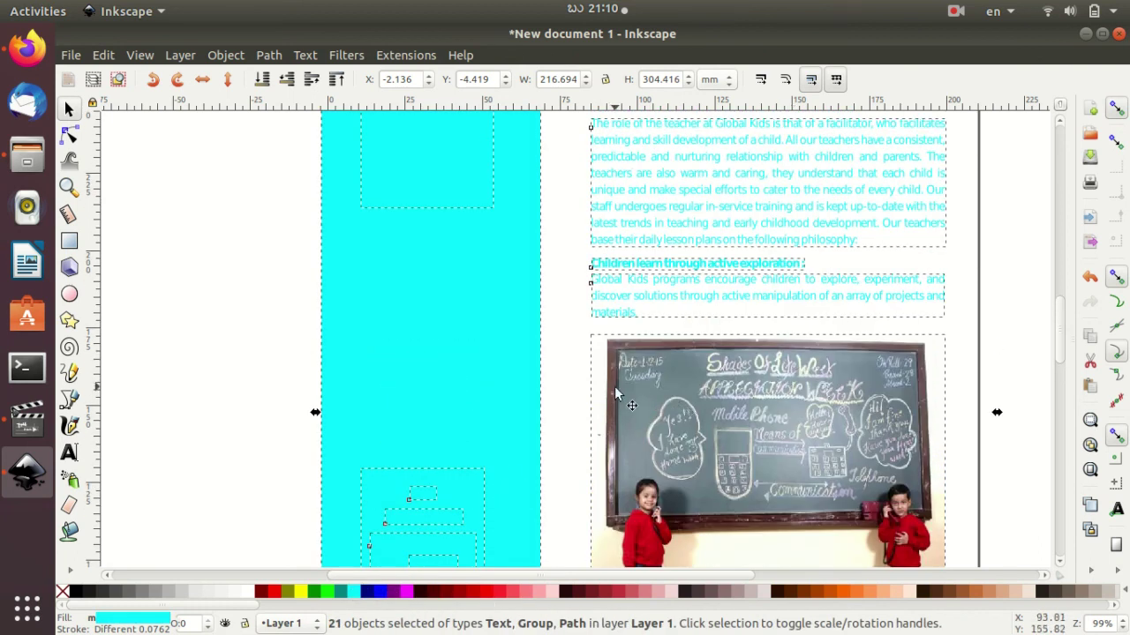
scroll(618, 393, "up", 4)
scroll(618, 393, "down", 2)
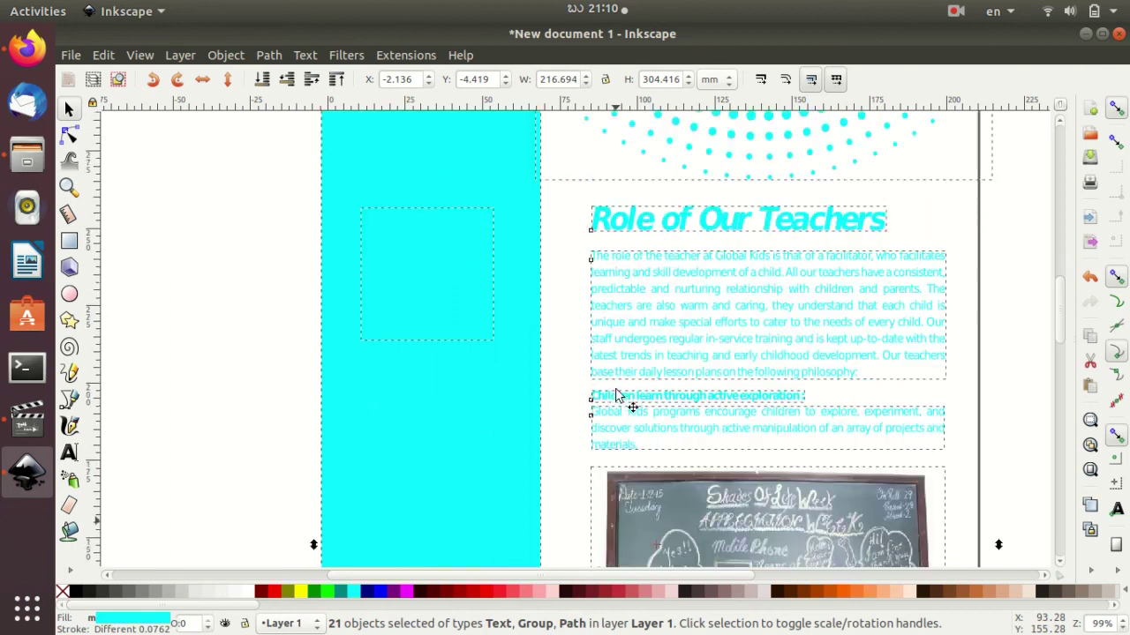
scroll(618, 392, "down", 7)
scroll(574, 450, "down", 4)
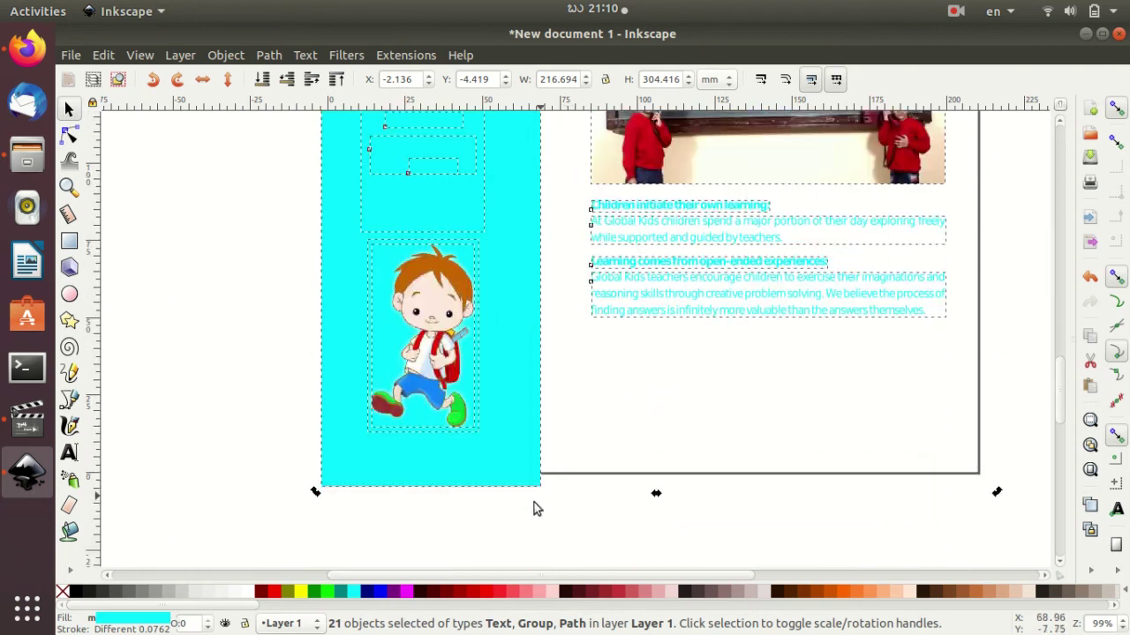
left_click(397, 597)
scroll(605, 484, "up", 2)
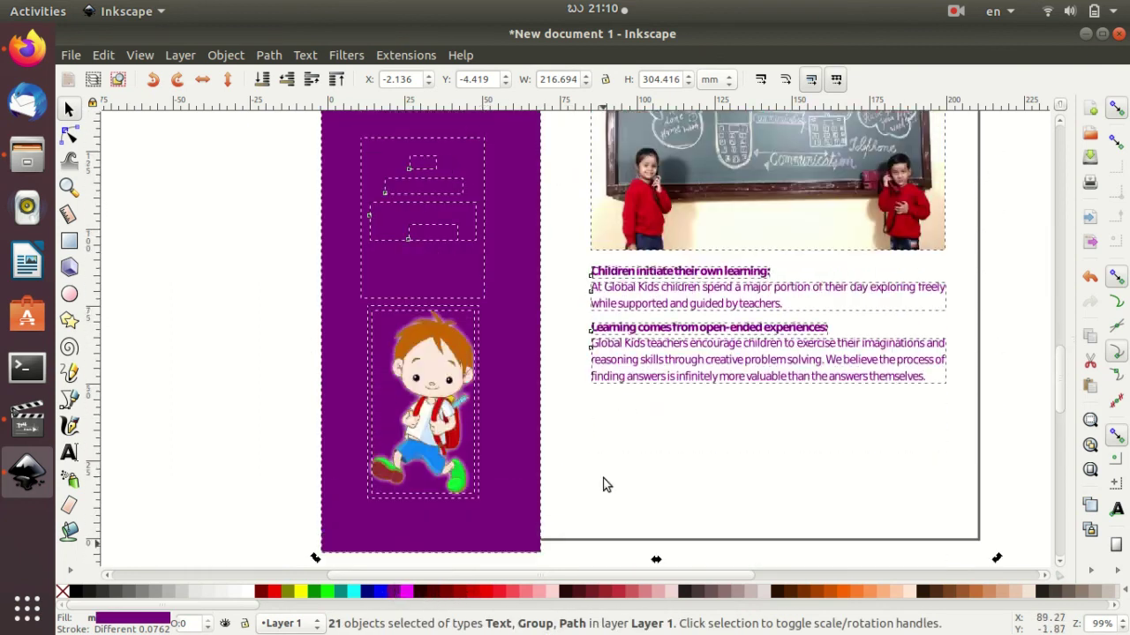
scroll(606, 474, "up", 3)
scroll(614, 455, "up", 10)
scroll(615, 456, "up", 3)
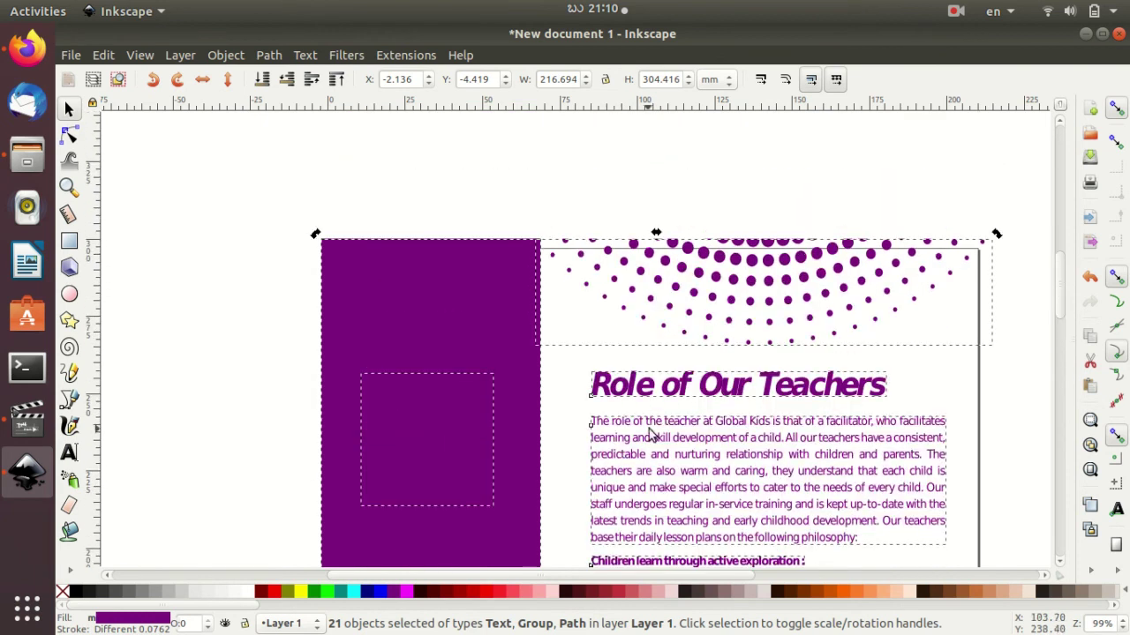
Stretch the 'Role of Our Teachers' heading taller and slightly wider from its top-left handle
double_click(678, 392)
scroll(679, 394, "up", 6)
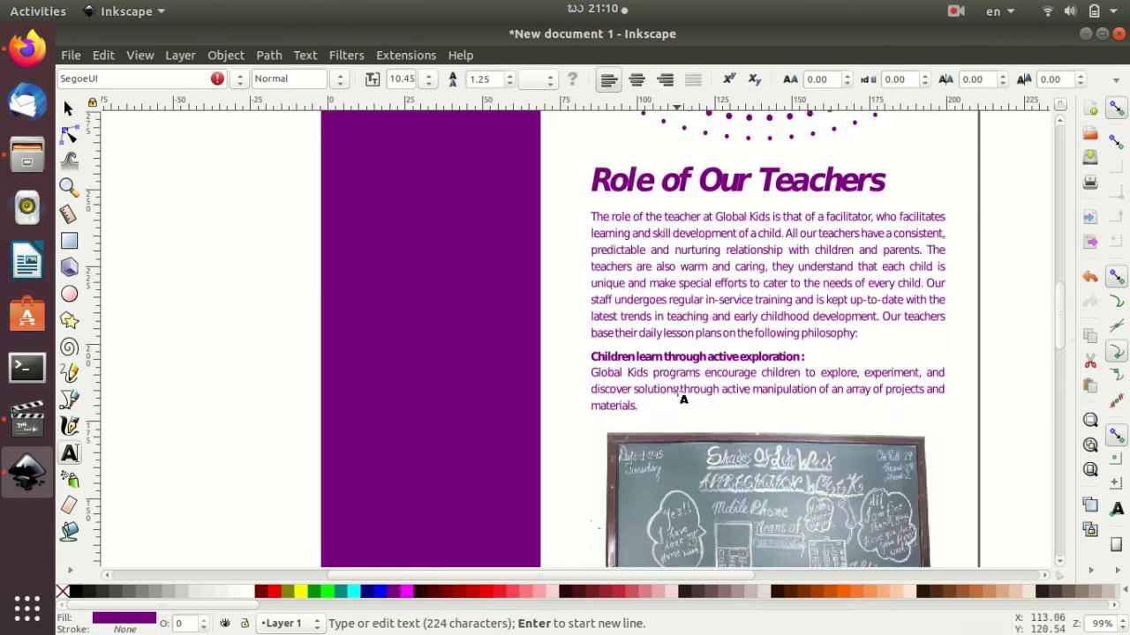
scroll(682, 396, "up", 6)
left_click(678, 379)
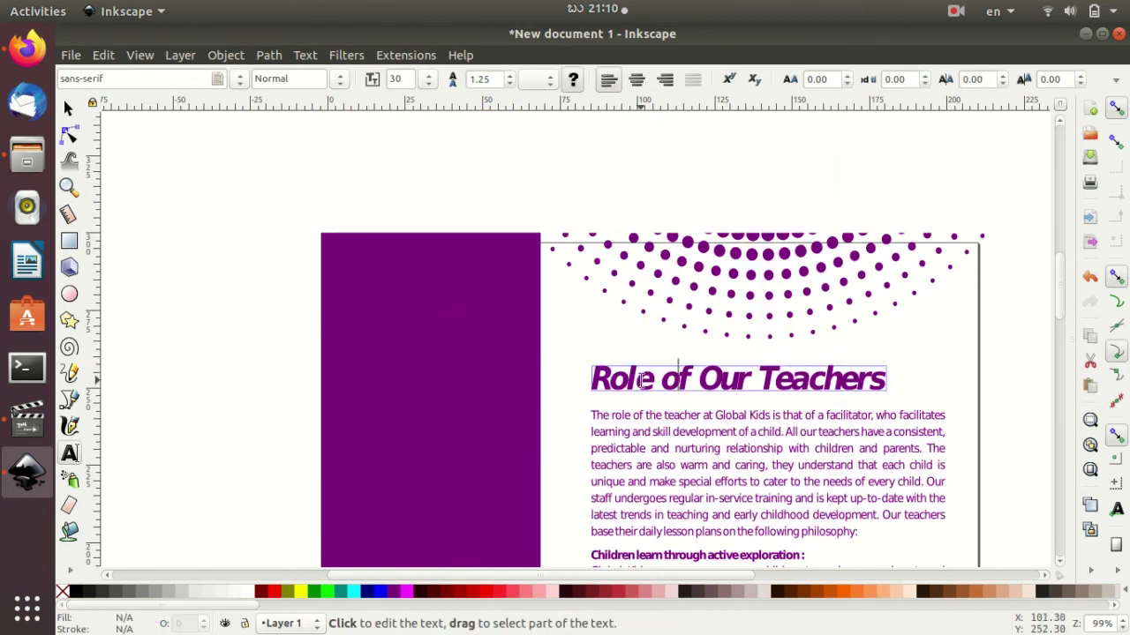
left_click(69, 107)
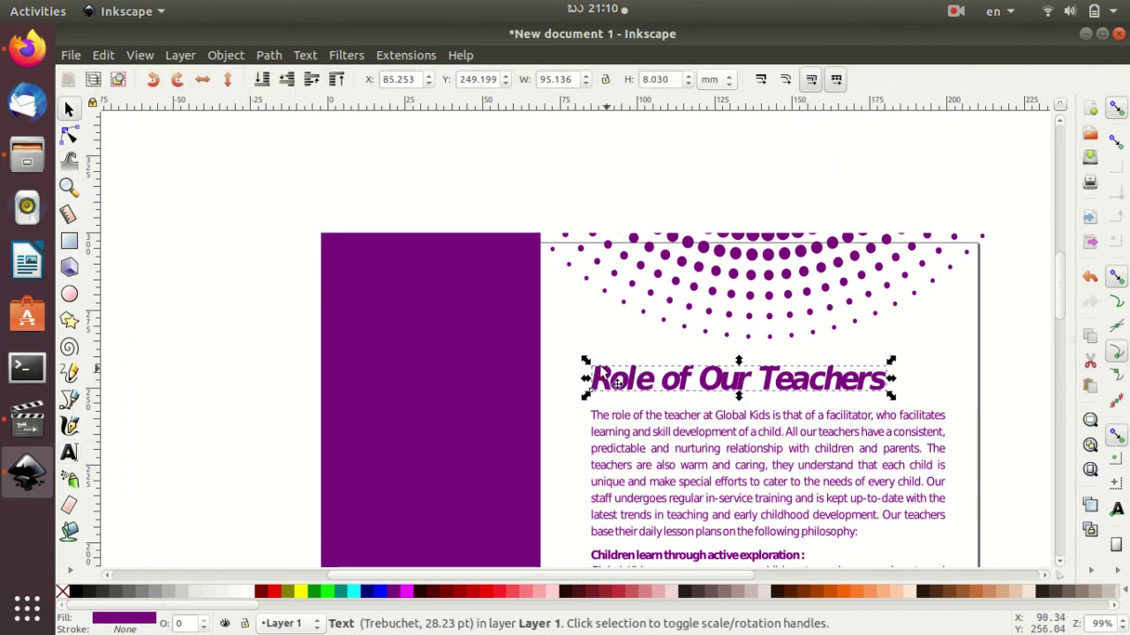
left_click_drag(584, 360, 566, 331)
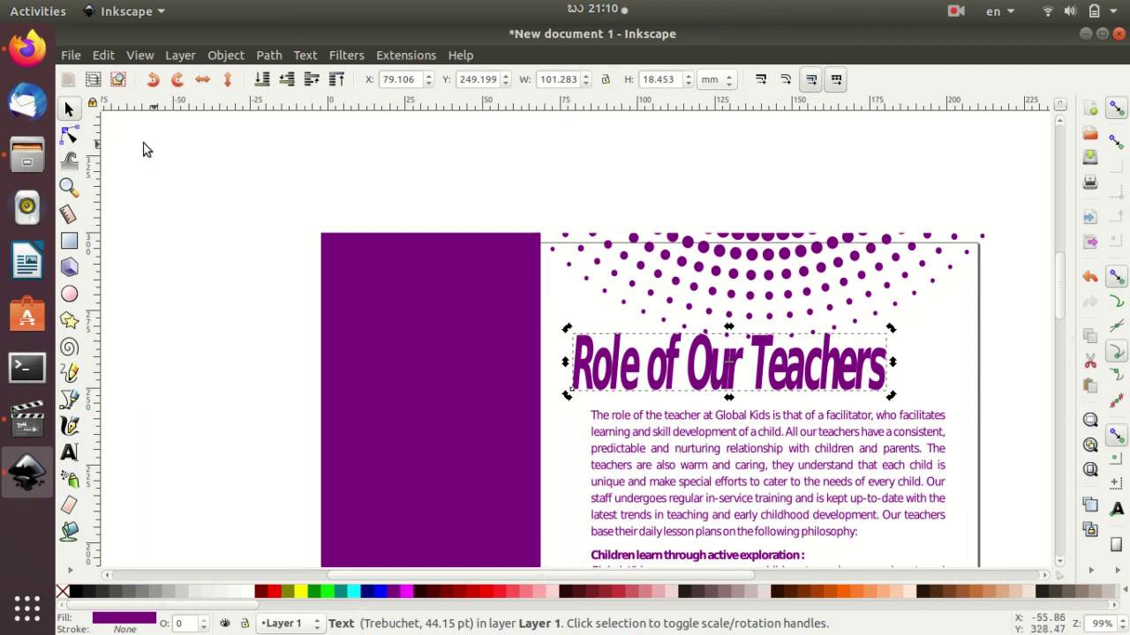
Select the stretched heading with the Node tool and scroll to inspect the page
left_click(69, 134)
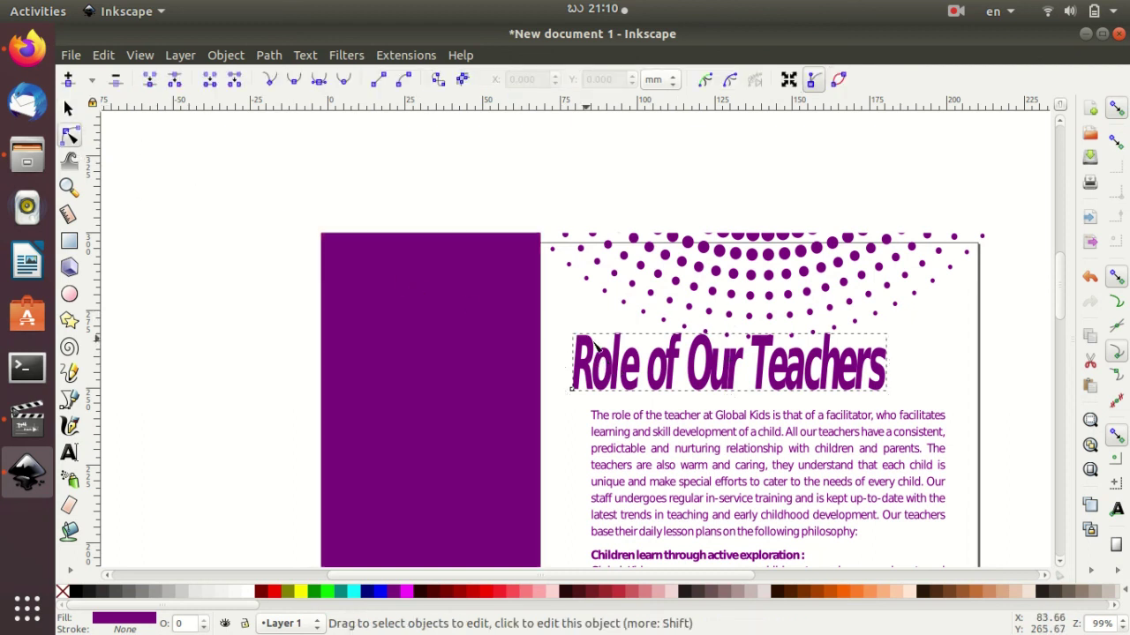
left_click(680, 373)
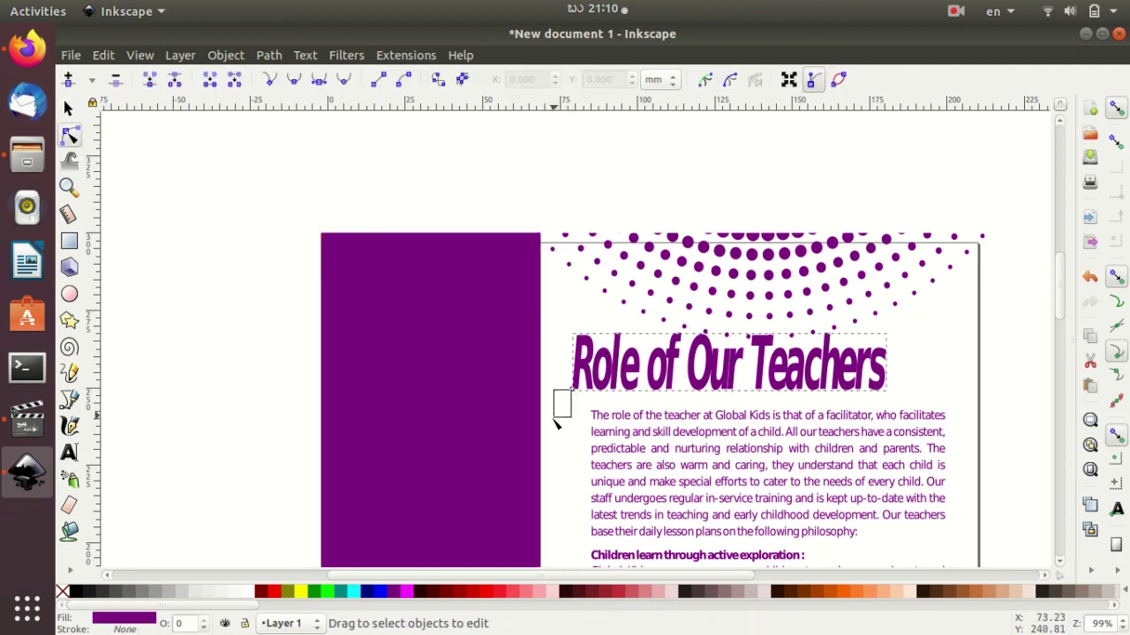
scroll(593, 415, "down", 5)
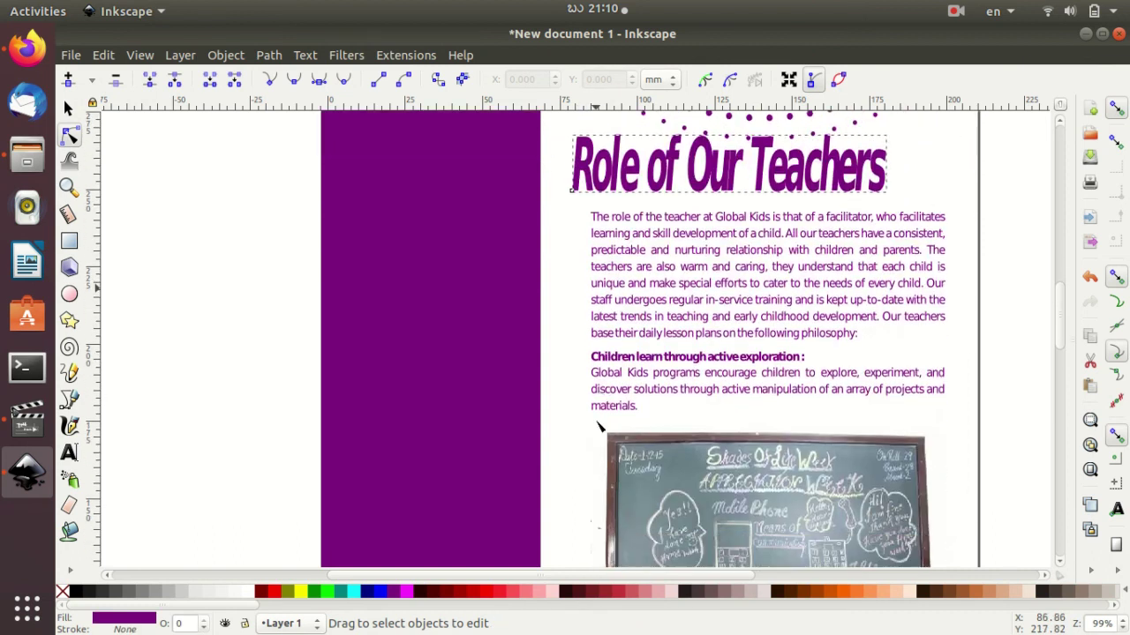
scroll(618, 389, "down", 5)
scroll(744, 334, "down", 2)
scroll(749, 388, "down", 4)
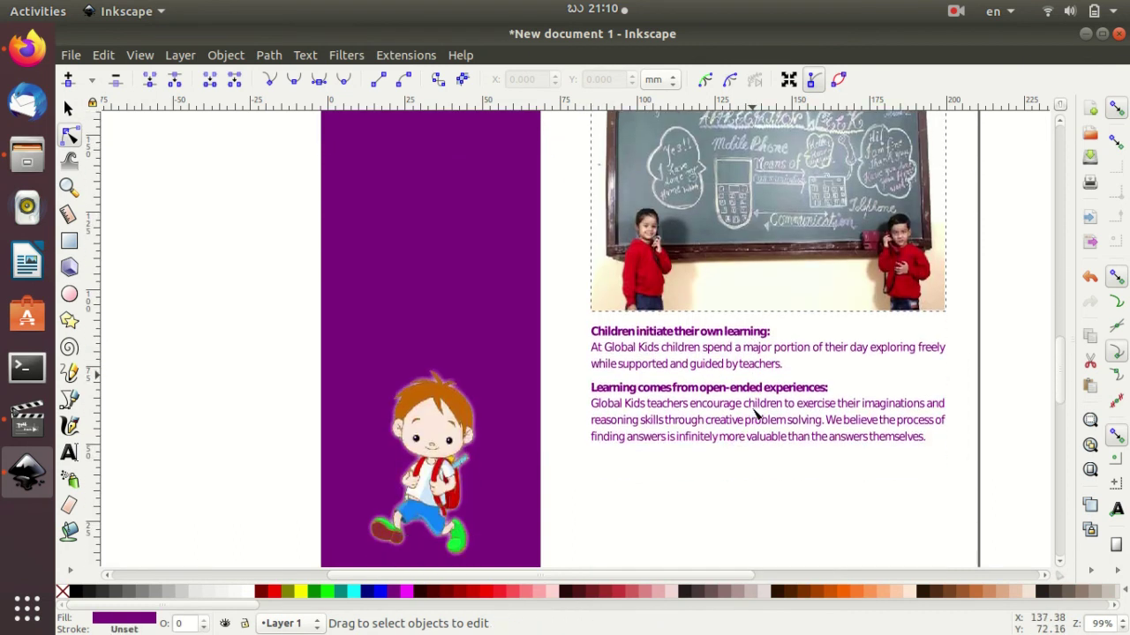
scroll(745, 359, "down", 1)
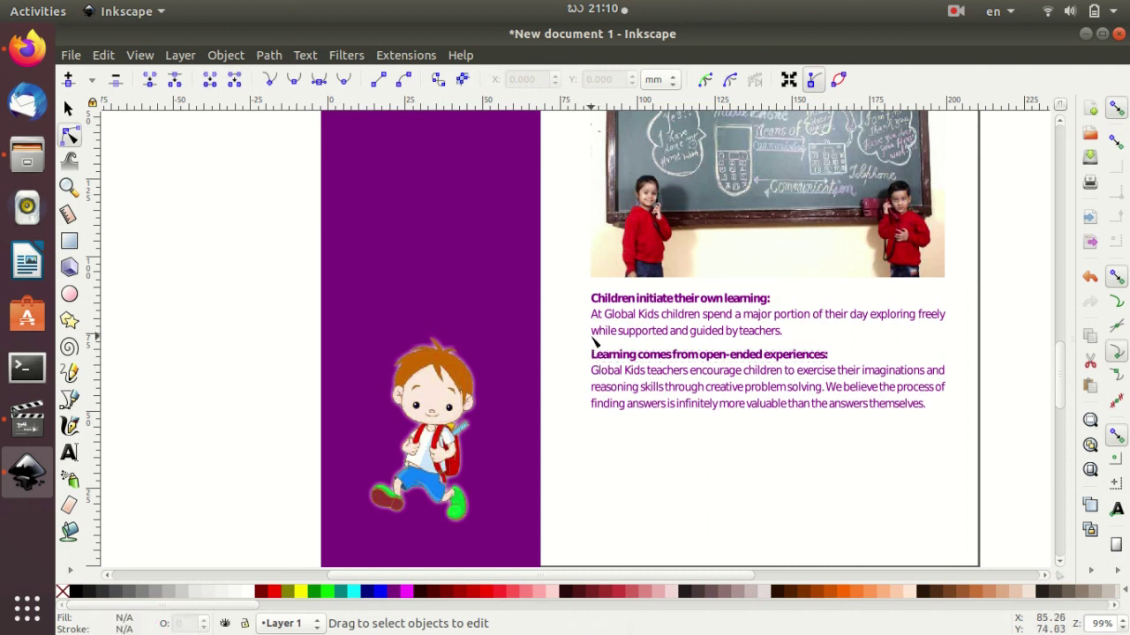
scroll(433, 468, "up", 4)
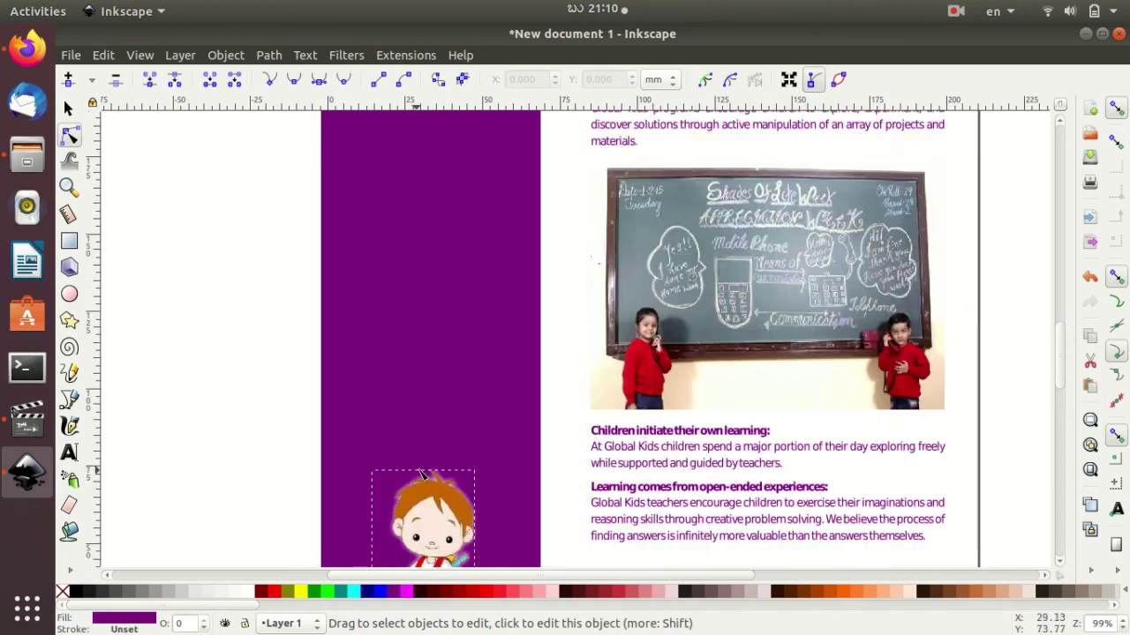
scroll(459, 453, "up", 8)
scroll(464, 451, "down", 6)
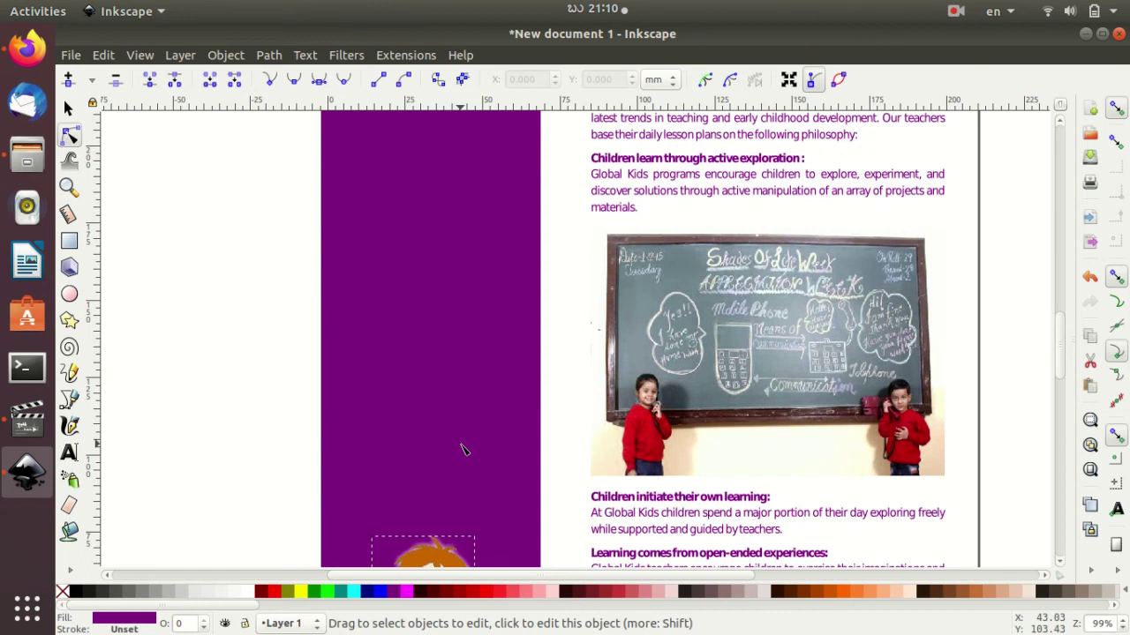
Select the speech bubble with the Node tool and move a bottom node up into it
left_click(461, 450)
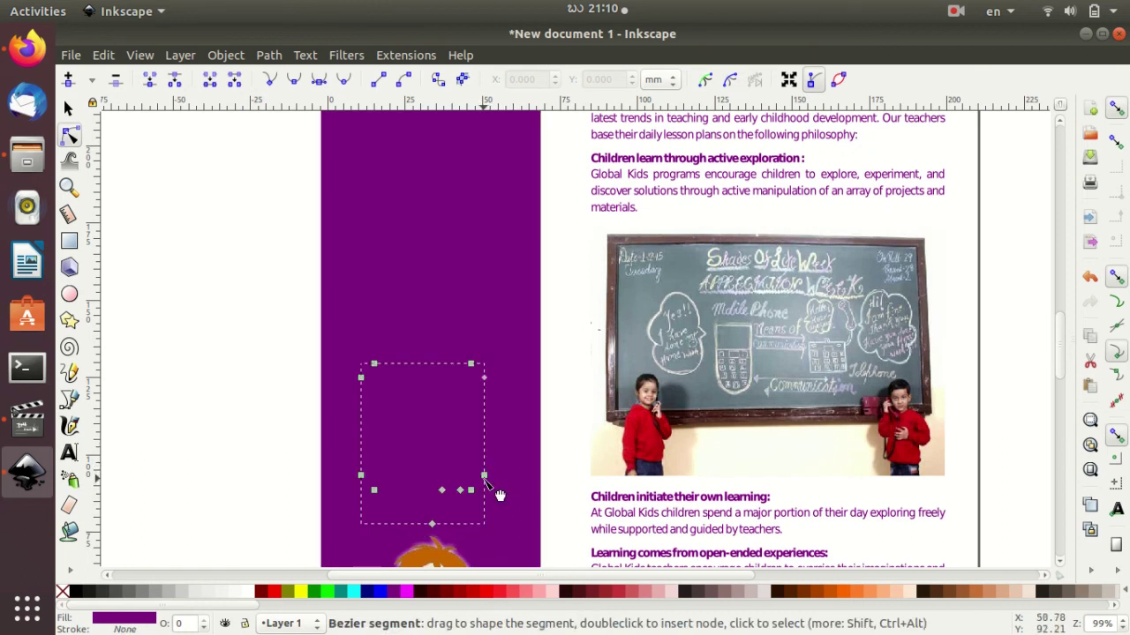
left_click(470, 490)
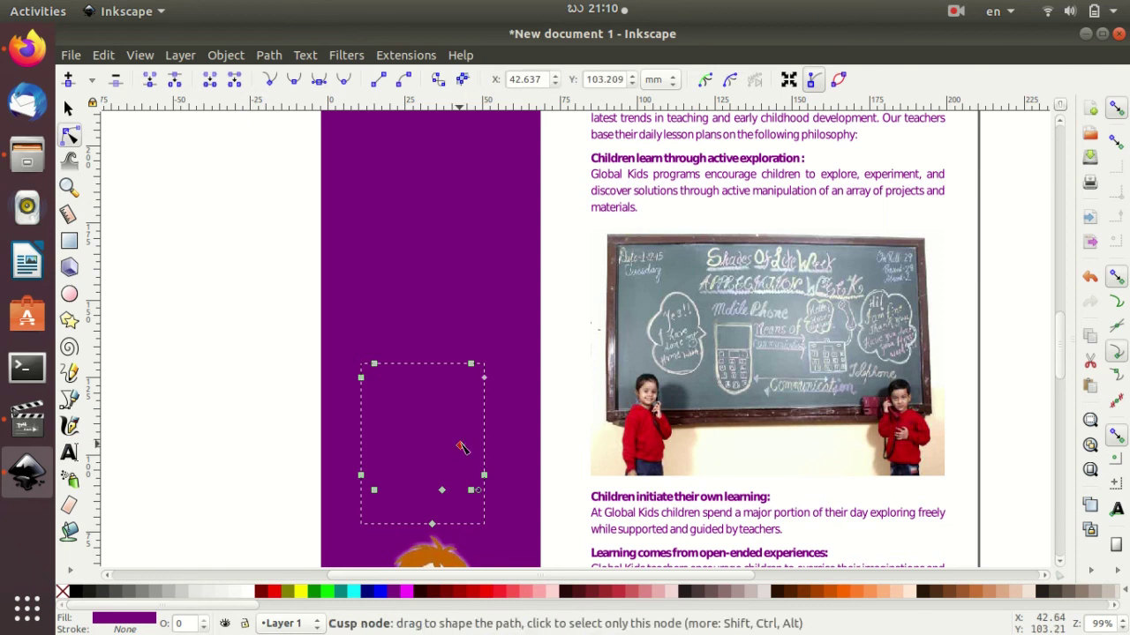
left_click_drag(441, 490, 438, 456)
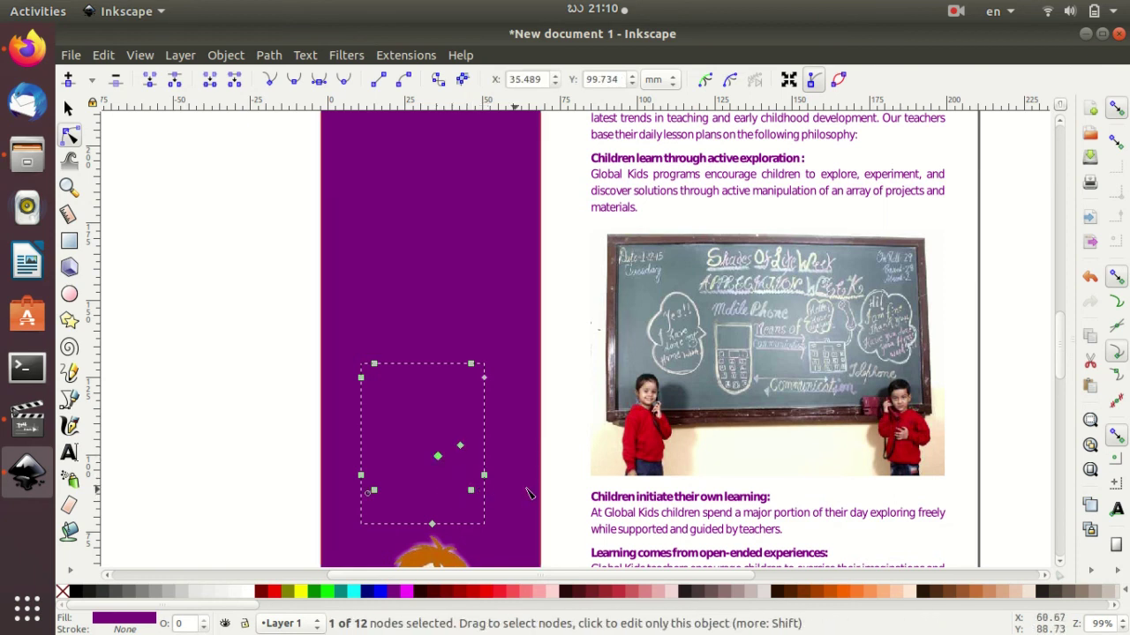
scroll(526, 493, "down", 7)
scroll(568, 472, "up", 7)
scroll(585, 454, "up", 4)
scroll(588, 454, "down", 3)
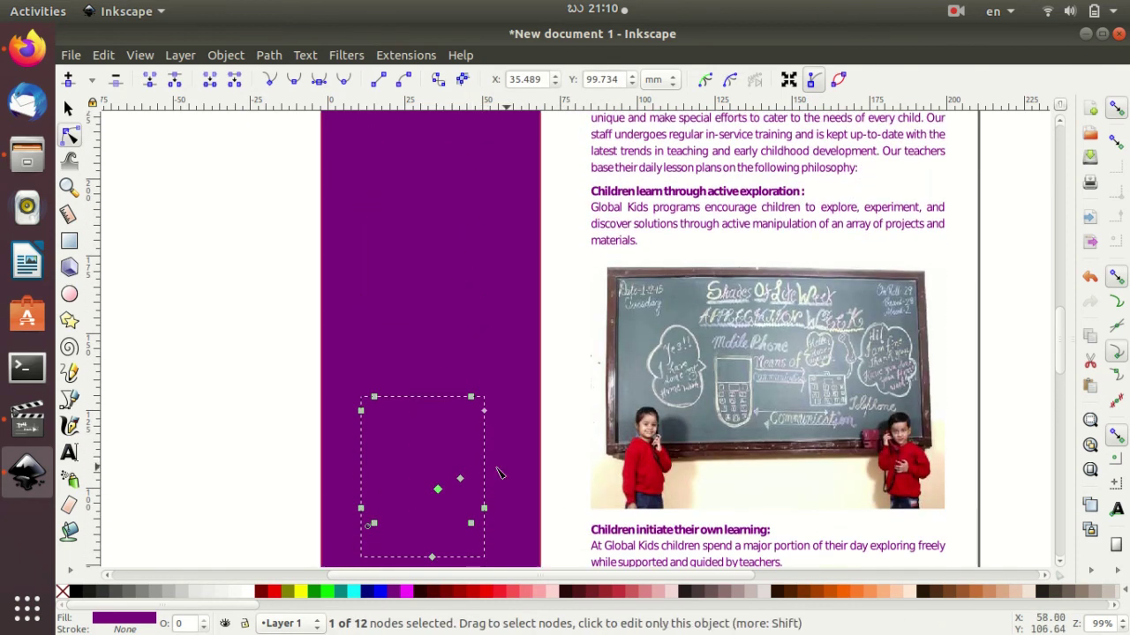
Fill the speech bubble Lime green, after briefly trying Teal
left_click(341, 599)
scroll(424, 495, "down", 1)
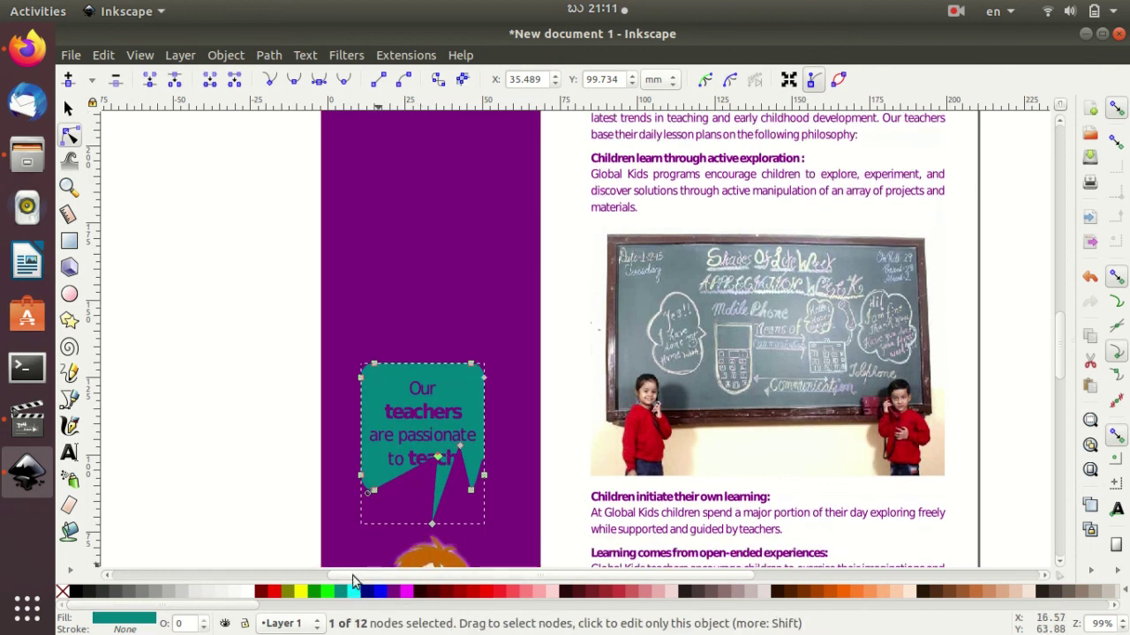
left_click(318, 592)
Reshape the bubble's bottom into a single pointer, removing the right-side notch
left_click_drag(438, 457, 422, 493)
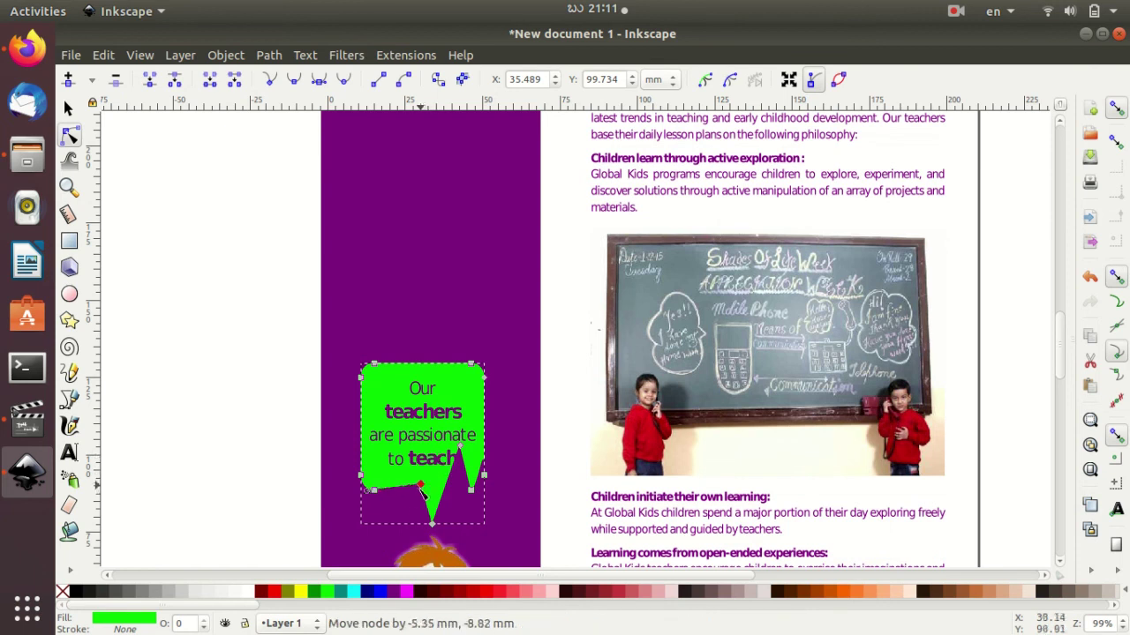
left_click_drag(457, 449, 468, 496)
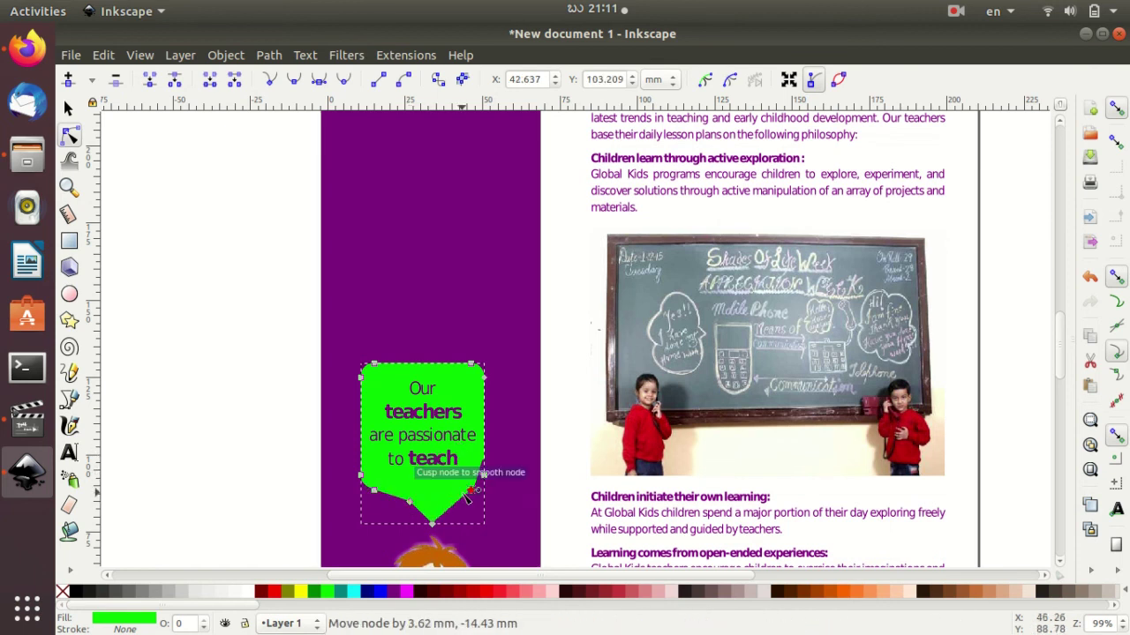
scroll(518, 421, "up", 13)
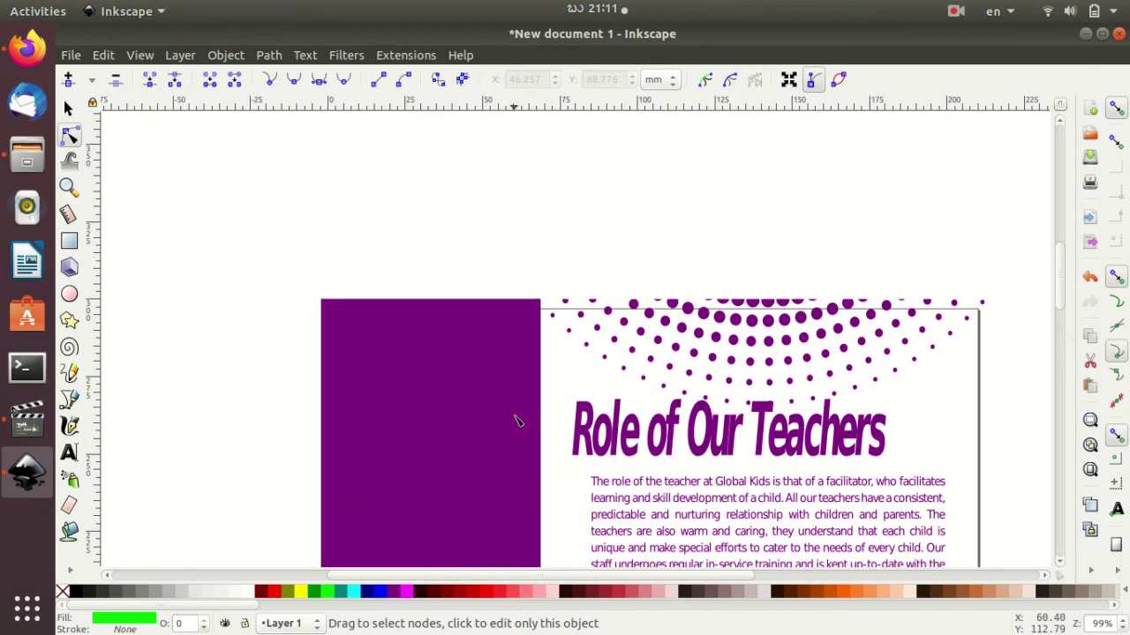
scroll(520, 412, "down", 7)
scroll(519, 411, "down", 4)
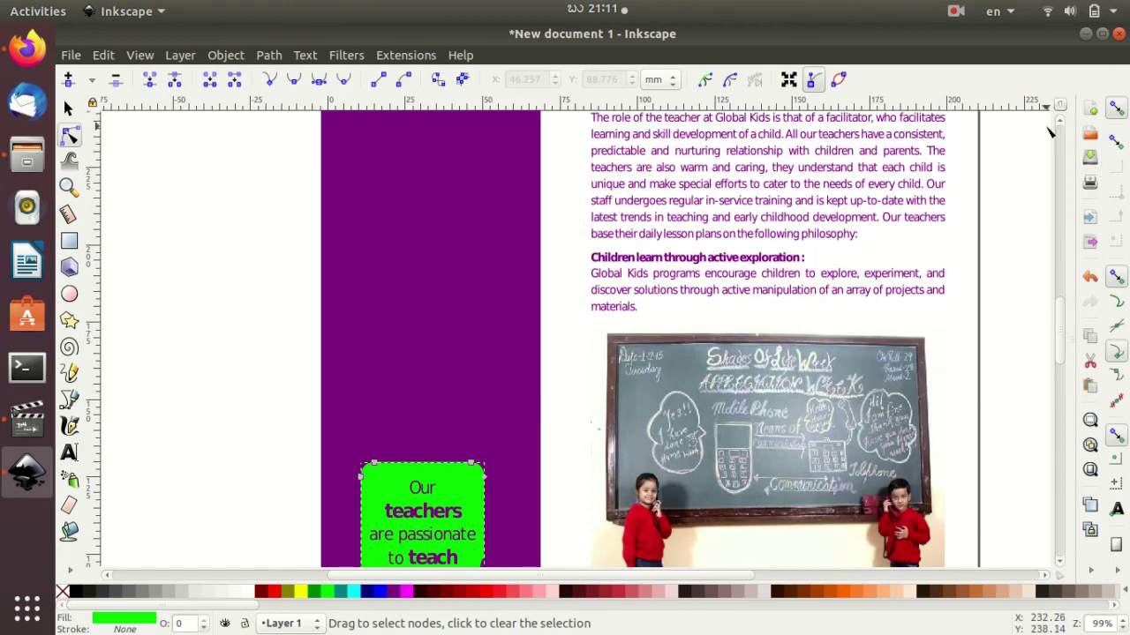